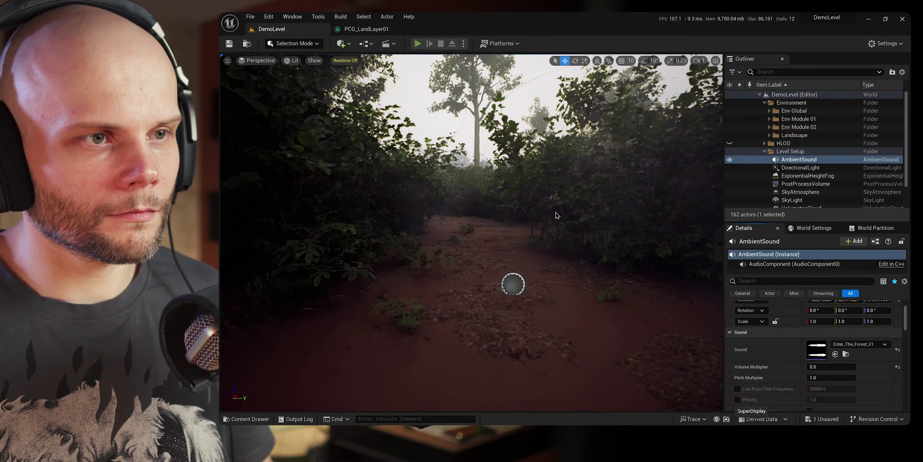
# Start Play In Editor and walk the character forward to the stone platform by the iron gate
pyautogui.hotkey('alt', 'p')
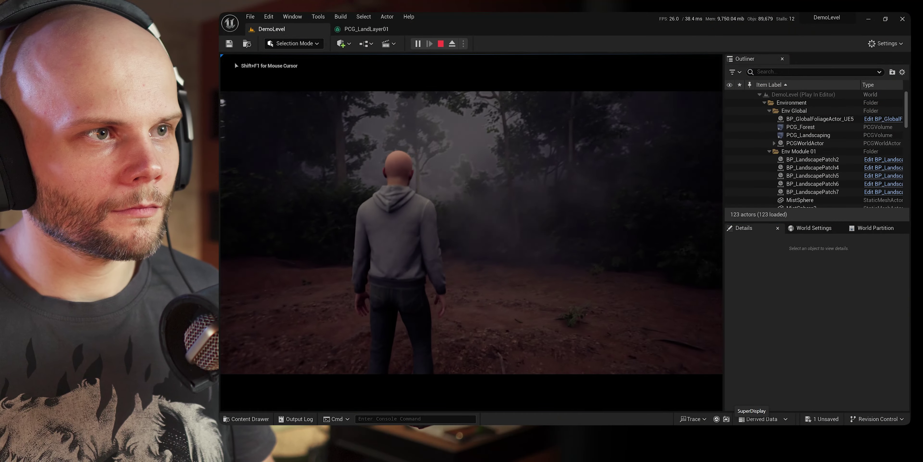
pyautogui.press('w')
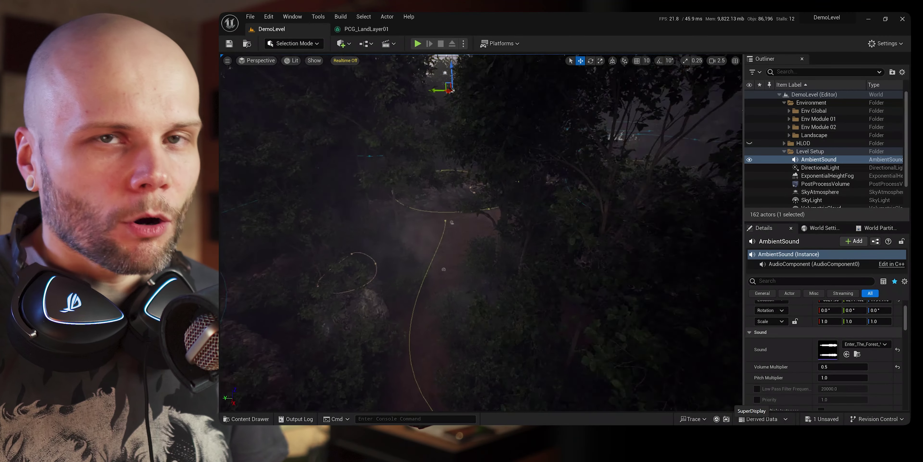
# Scroll down to check the AmbientSound actor's forest sound and 0.5 volume multiplier
pyautogui.scroll(-3, 631, 180)
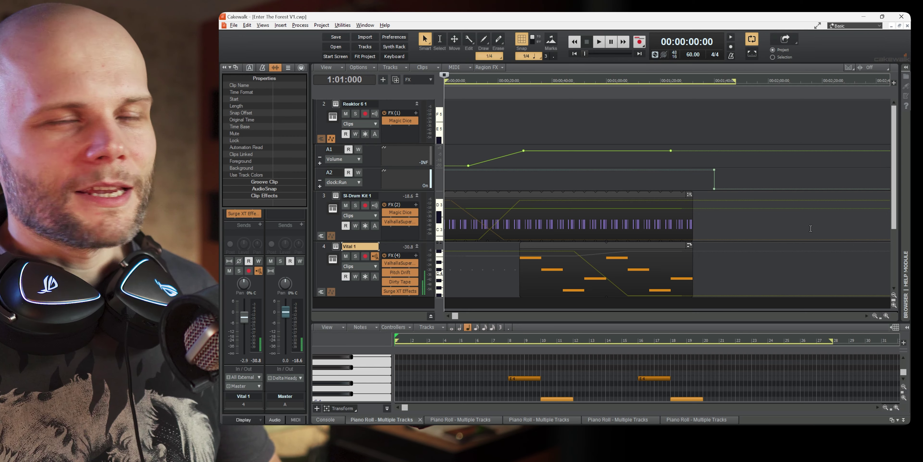
pyautogui.scroll(-3, 892, 158)
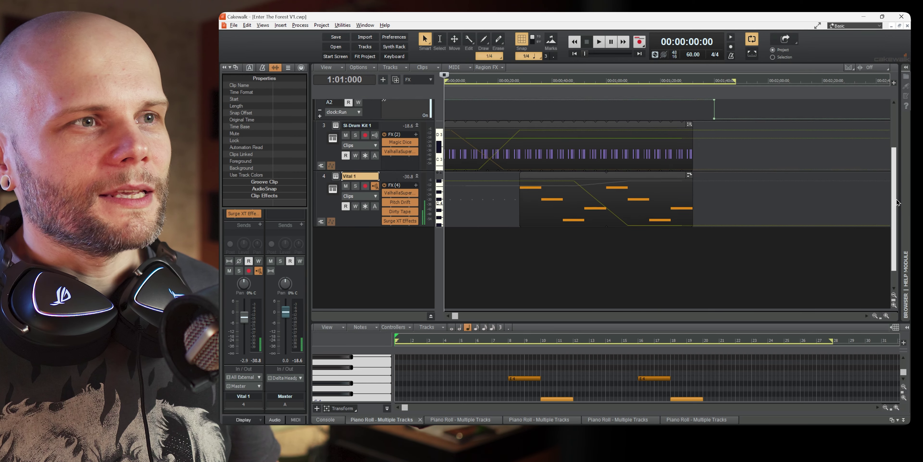
pyautogui.scroll(3, 890, 136)
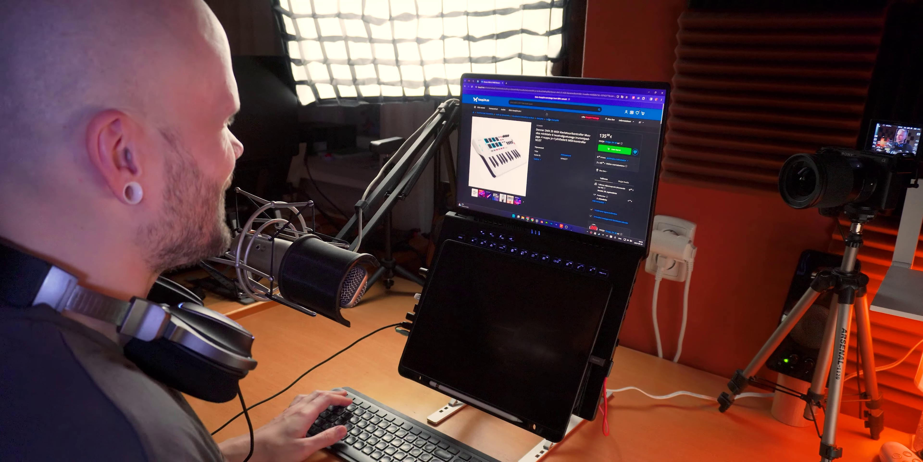
pyautogui.hotkey('ctrl', 't')
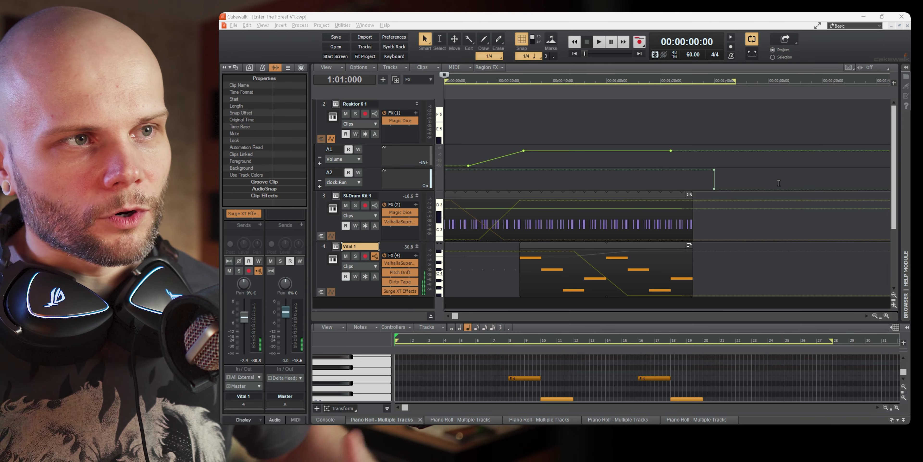
# Audition the song from 14, 2 and 8 seconds, then select the SI-Drum Kit 1 clip
pyautogui.click(549, 101)
pyautogui.moveTo(551, 103); pyautogui.dragTo(468, 197)
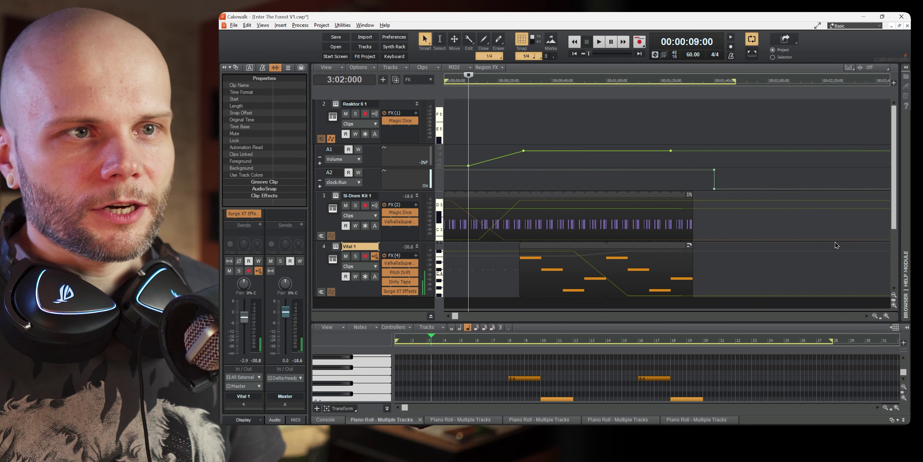
pyautogui.moveTo(453, 316); pyautogui.dragTo(454, 315)
pyautogui.click(485, 267)
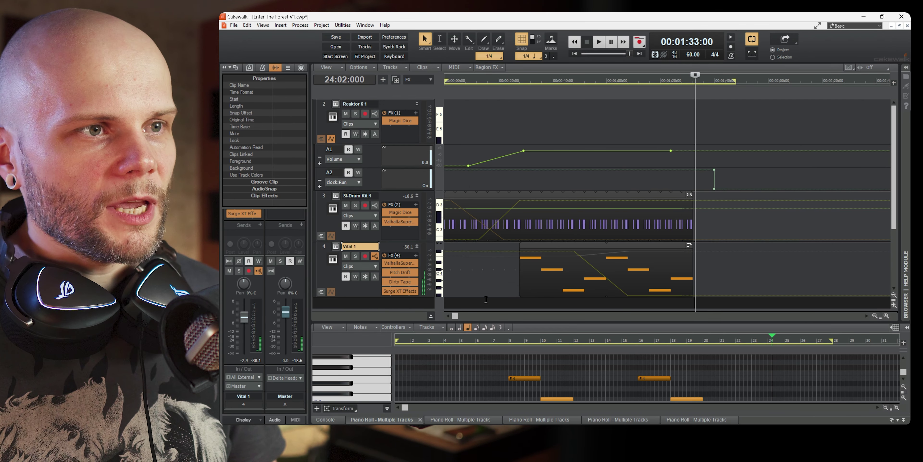
pyautogui.click(448, 297)
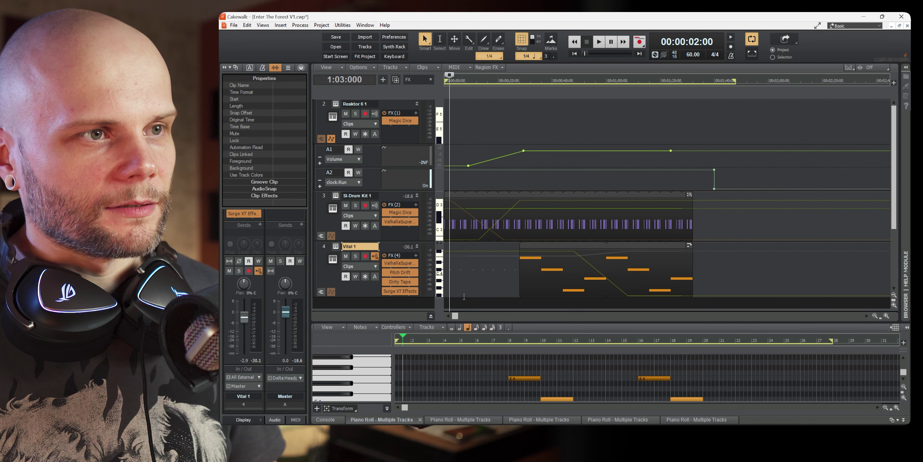
pyautogui.click(466, 296)
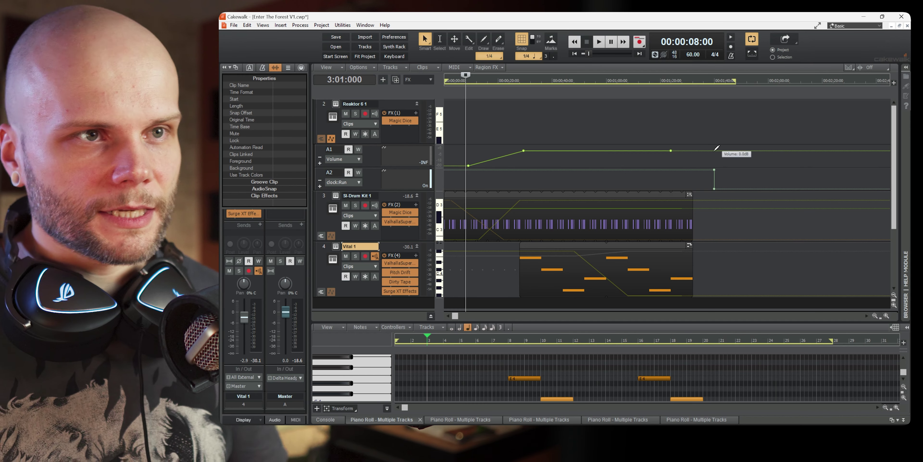
pyautogui.click(634, 194)
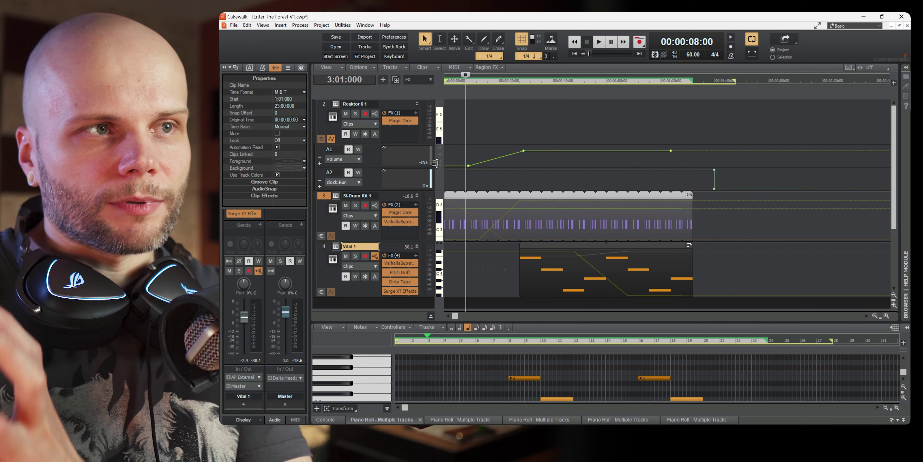
# Select the first Volume automation node and scroll the Track view sideways
pyautogui.click(468, 165)
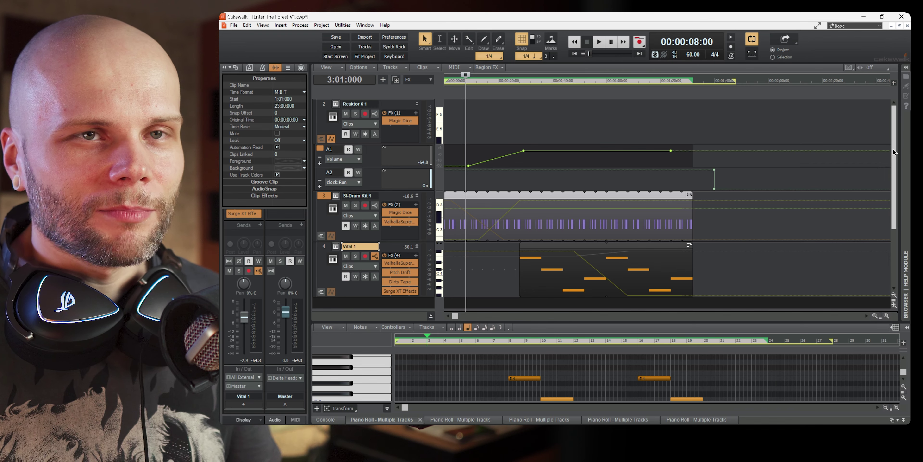
pyautogui.moveTo(894, 150)
pyautogui.mouseDown()
pyautogui.moveTo(892, 237)
pyautogui.moveTo(885, 150)
pyautogui.mouseUp()
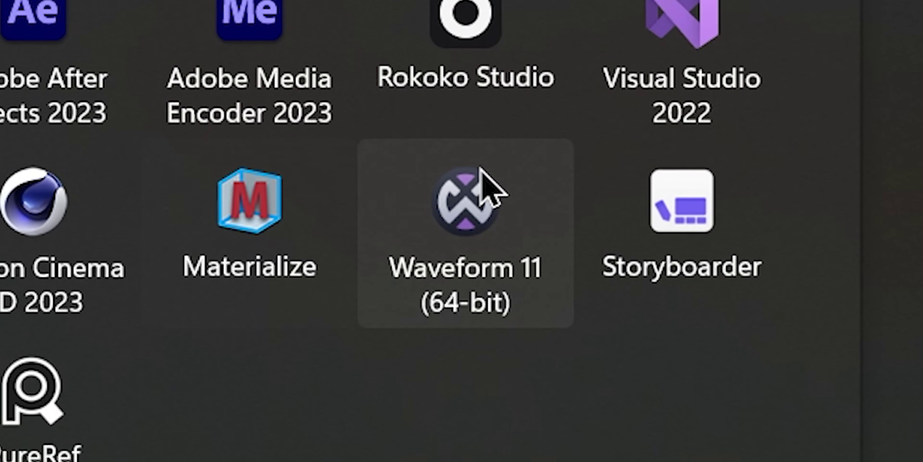
# Launch Waveform 11 and move its playhead to bars 21, 16 and 25
pyautogui.click(481, 190)
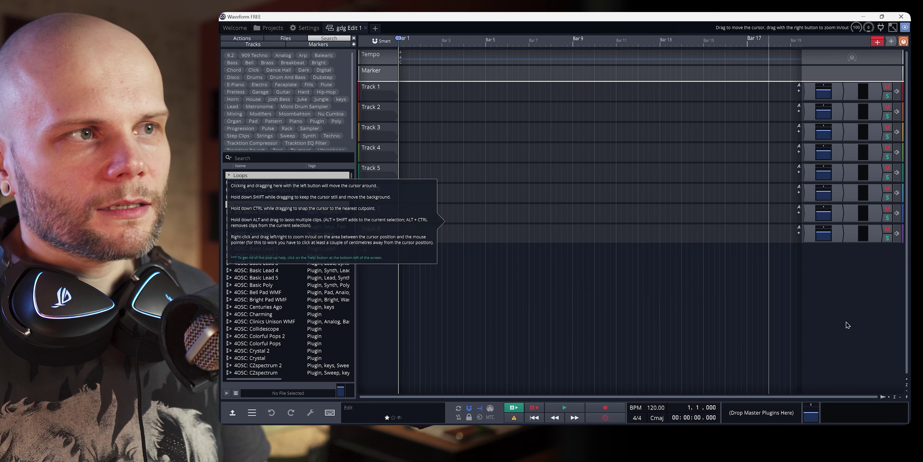
pyautogui.click(846, 284)
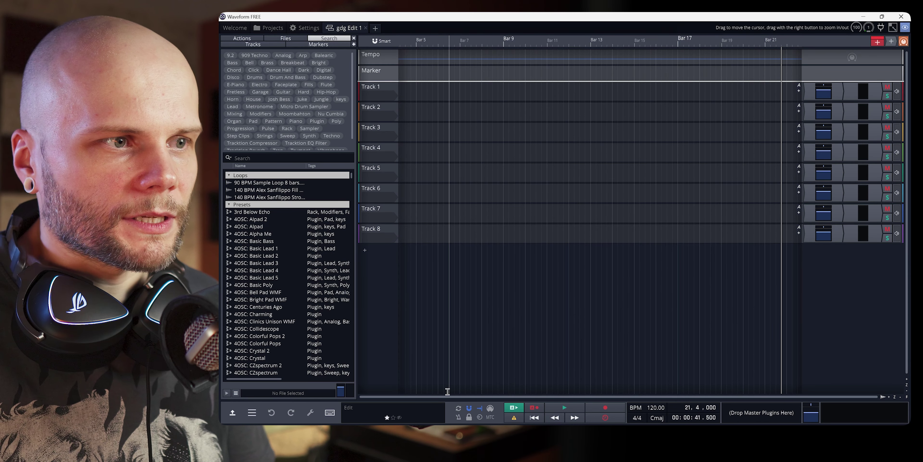
pyautogui.click(659, 298)
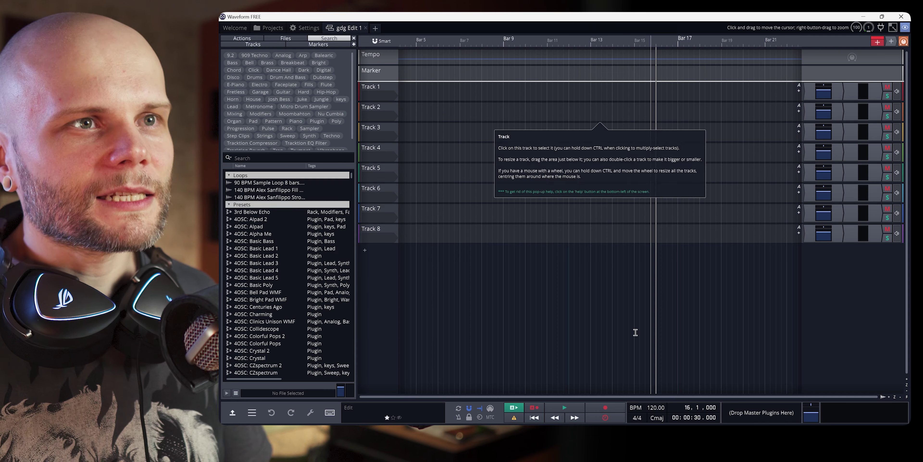
pyautogui.click(856, 311)
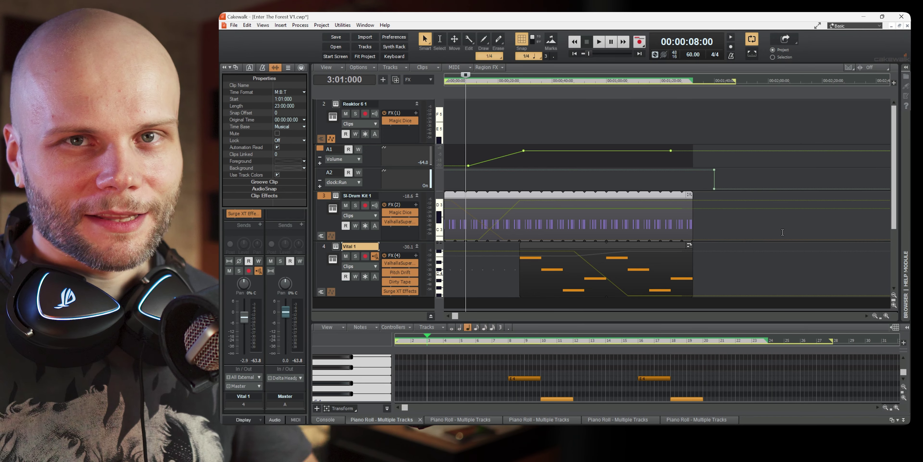
pyautogui.click(906, 157)
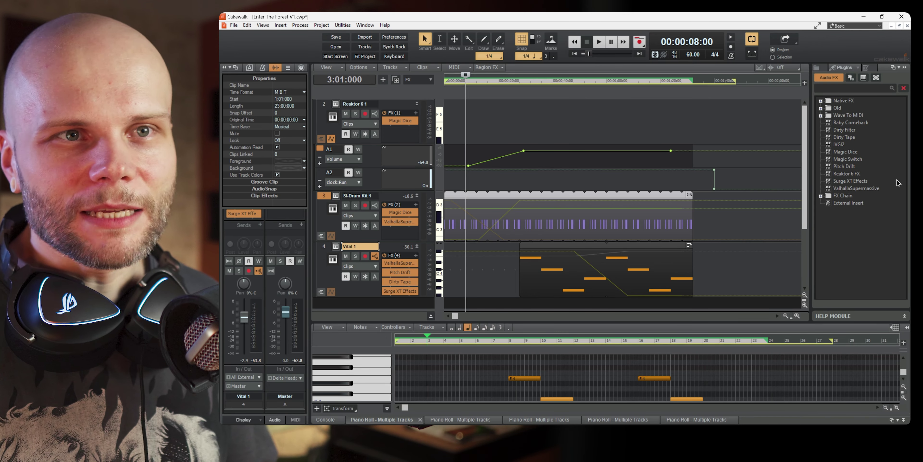
pyautogui.click(845, 122)
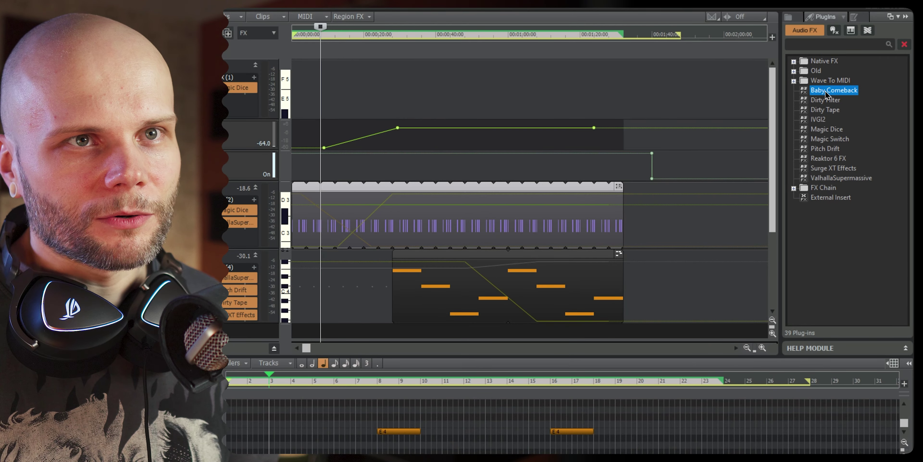
pyautogui.keyDown('shift'); pyautogui.click(829, 176); pyautogui.keyUp('shift')
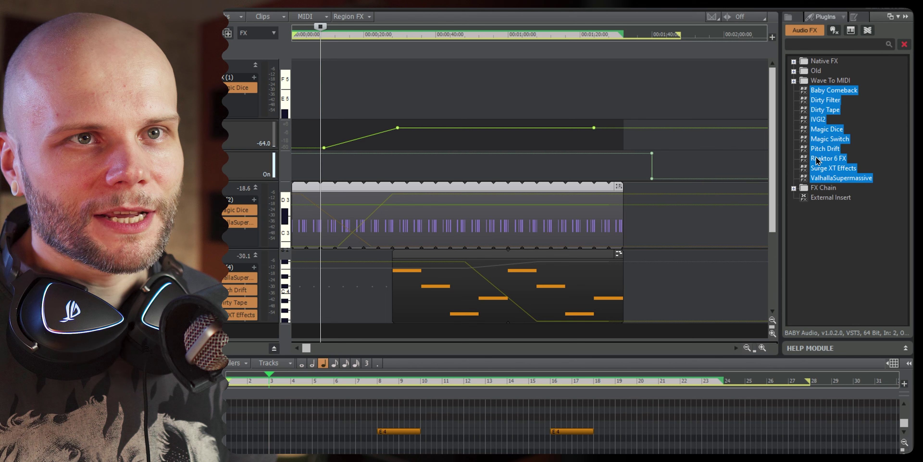
pyautogui.click(848, 226)
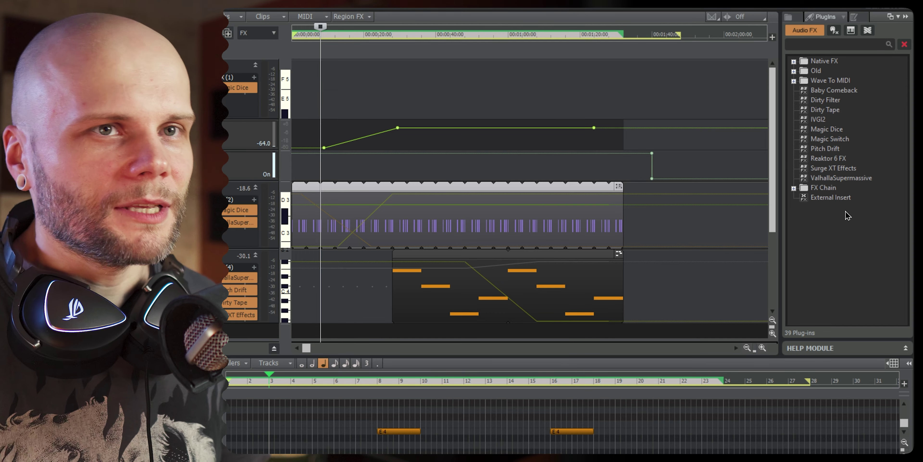
pyautogui.click(830, 91)
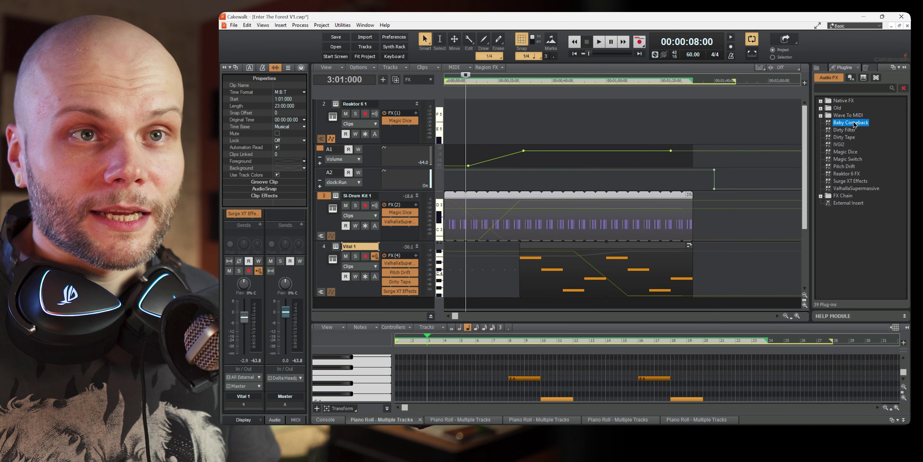
pyautogui.click(858, 187)
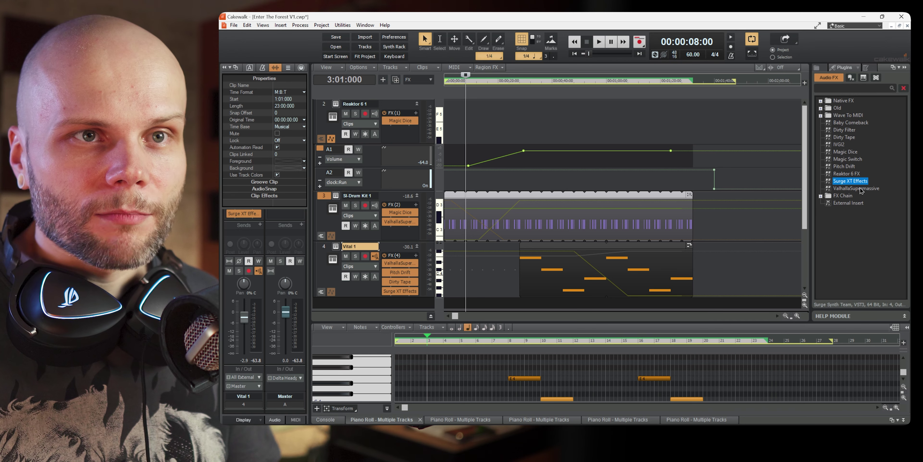
pyautogui.click(847, 174)
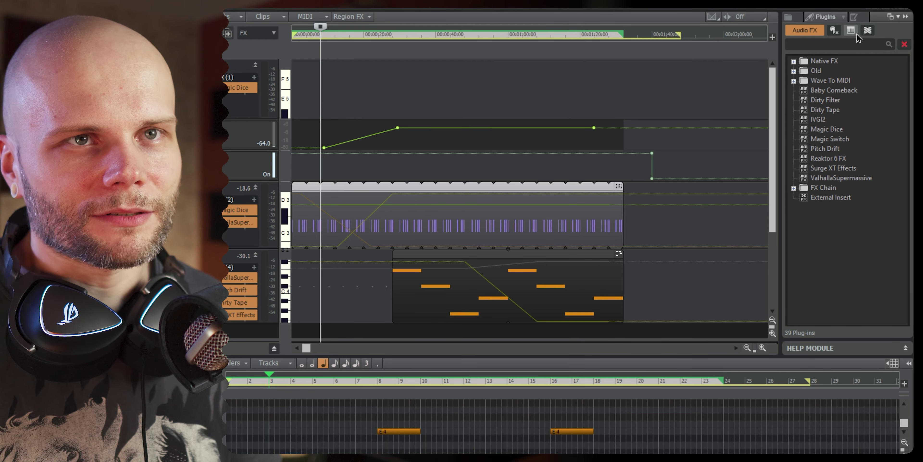
# List the installed instruments and compare Kontakt 7 with Reaktor 6, settling on Reaktor 6
pyautogui.click(851, 31)
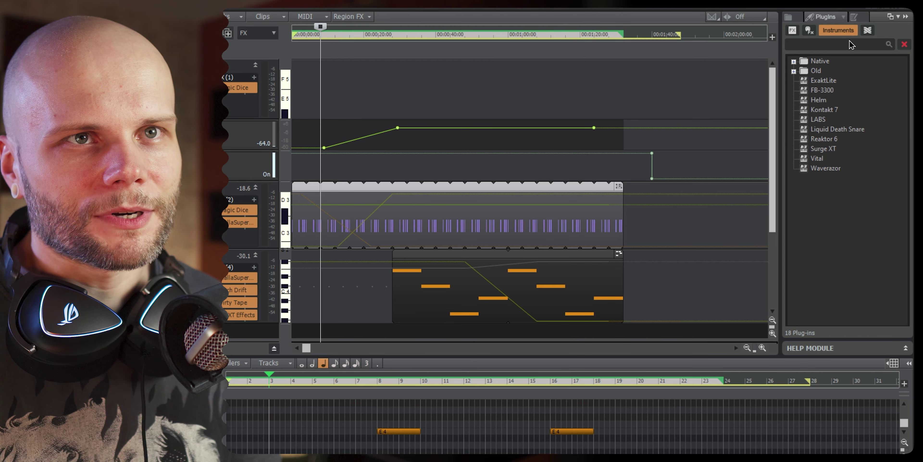
pyautogui.click(832, 110)
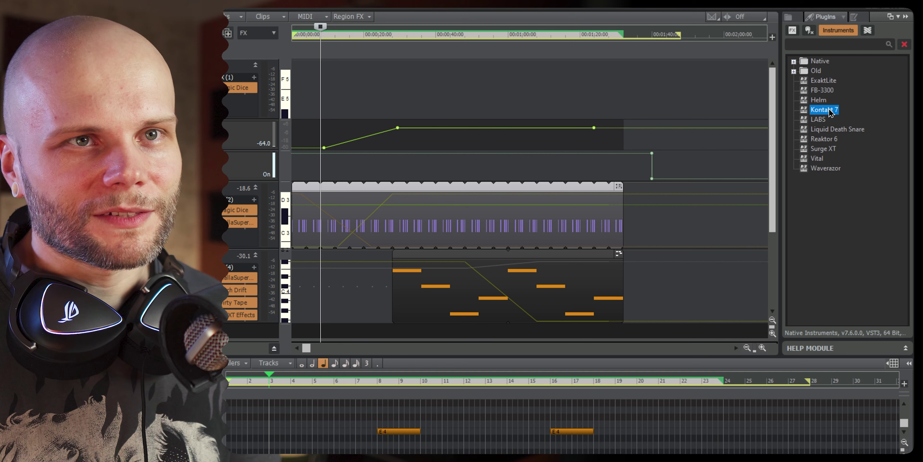
pyautogui.click(825, 139)
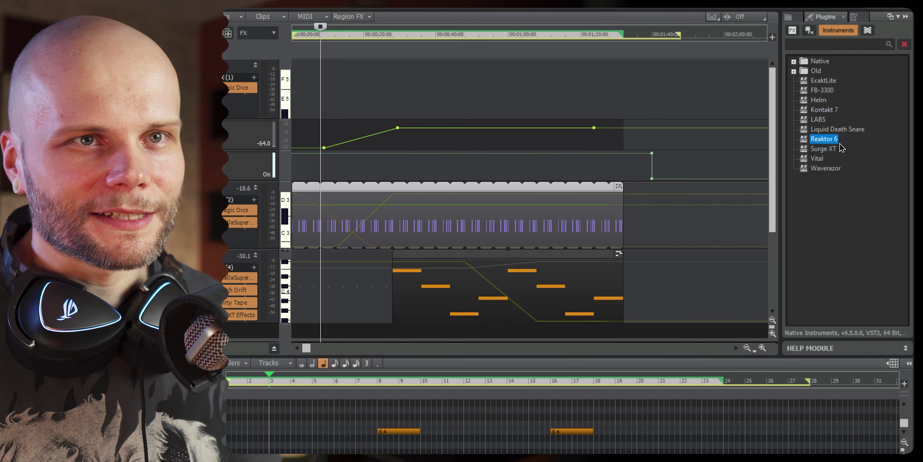
pyautogui.click(828, 112)
pyautogui.click(835, 141)
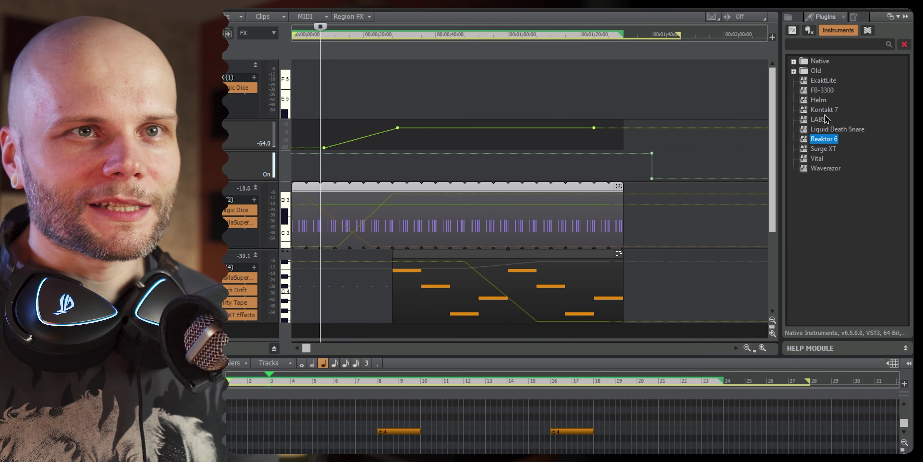
pyautogui.click(827, 112)
pyautogui.click(832, 139)
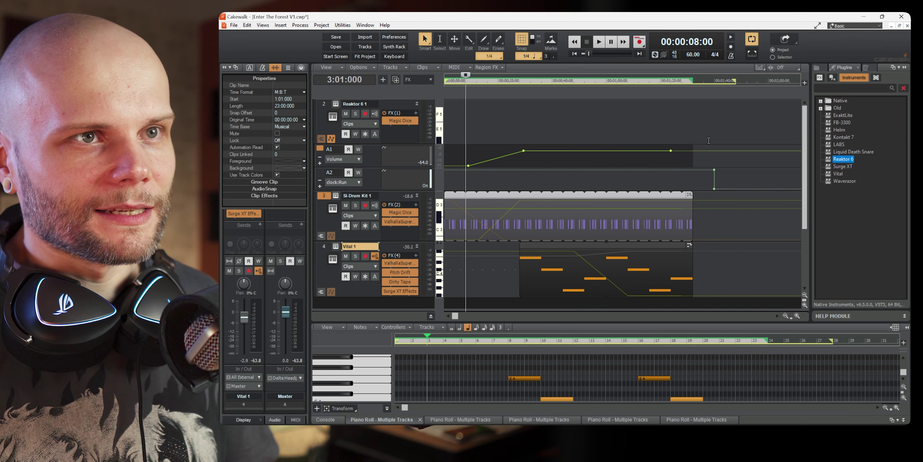
# Open track 2's Reaktor 6 window and move it aside to reveal the tracks
pyautogui.click(335, 104)
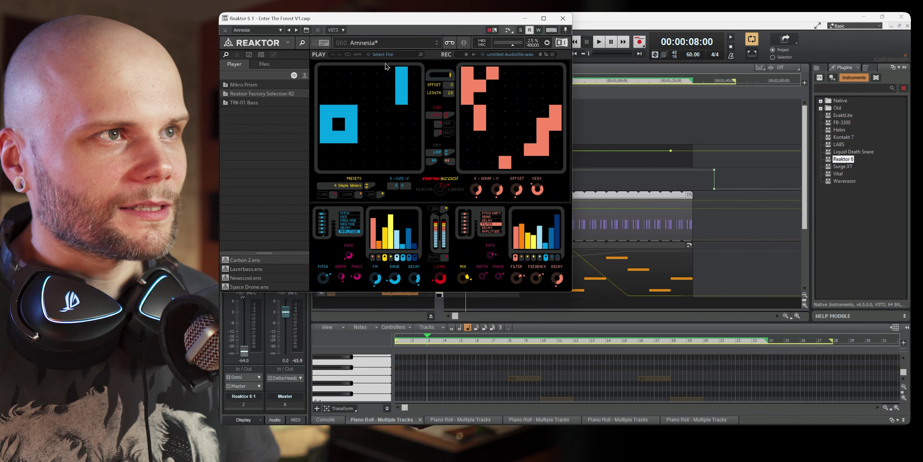
pyautogui.moveTo(397, 21); pyautogui.dragTo(684, 106)
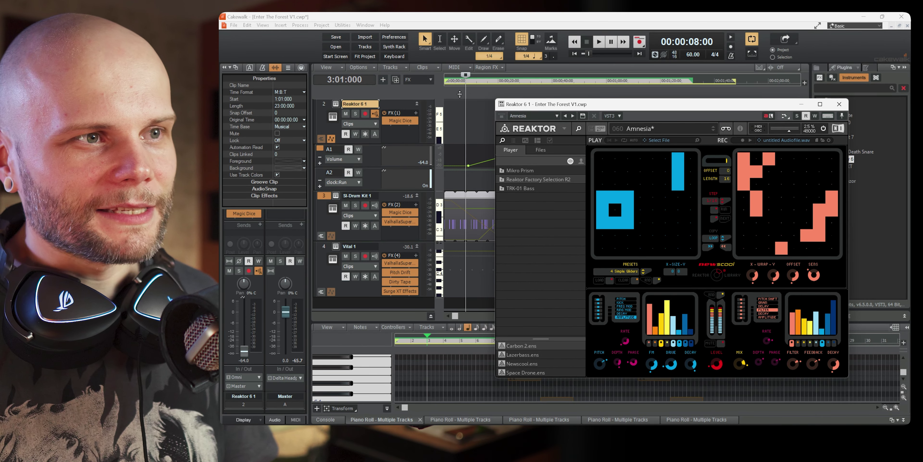
pyautogui.moveTo(650, 106); pyautogui.dragTo(673, 112)
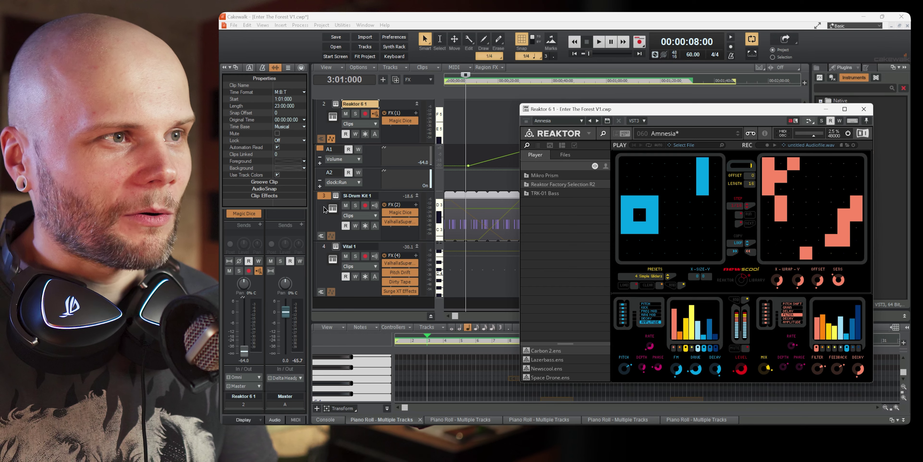
# Open the SI-Drum Kit and Vital windows for tracks 3 and 4, then start playback
pyautogui.click(337, 197)
pyautogui.moveTo(673, 113); pyautogui.dragTo(712, 95)
pyautogui.click(335, 246)
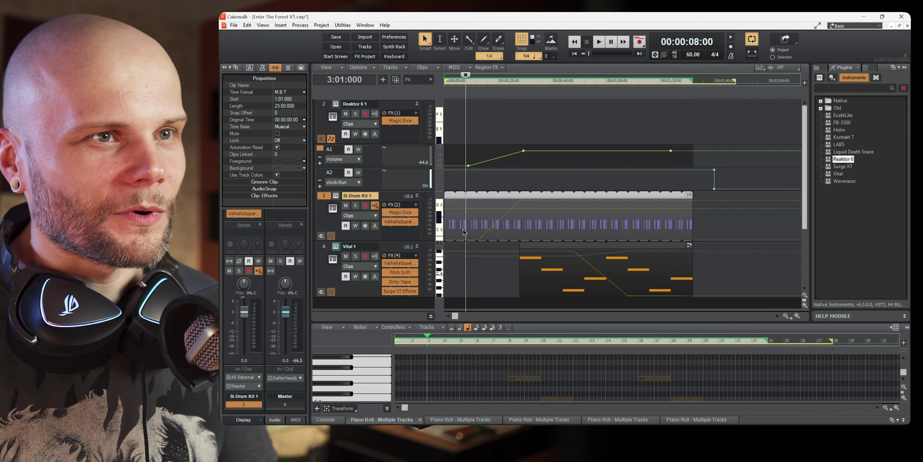
pyautogui.moveTo(637, 72); pyautogui.dragTo(659, 53)
pyautogui.press('space')
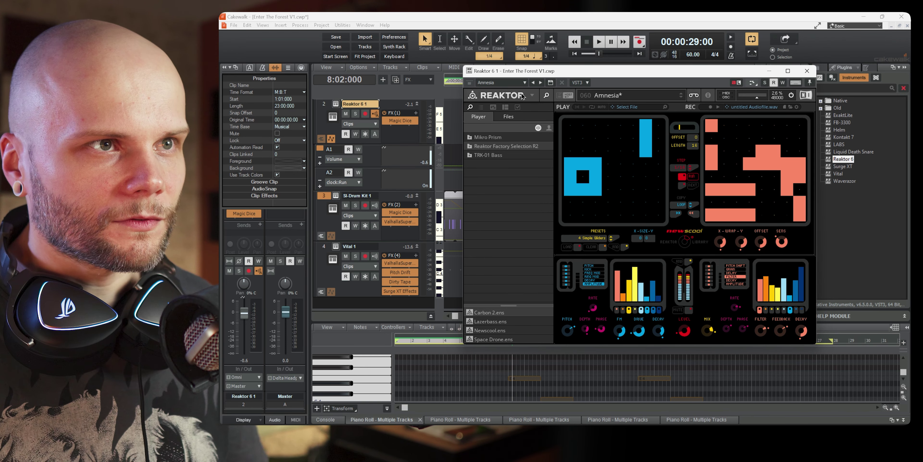
# Try loading Lazerbass from Reaktor Factory Selection R2, cancel to keep Newscool, and close Reaktor
pyautogui.click(509, 146)
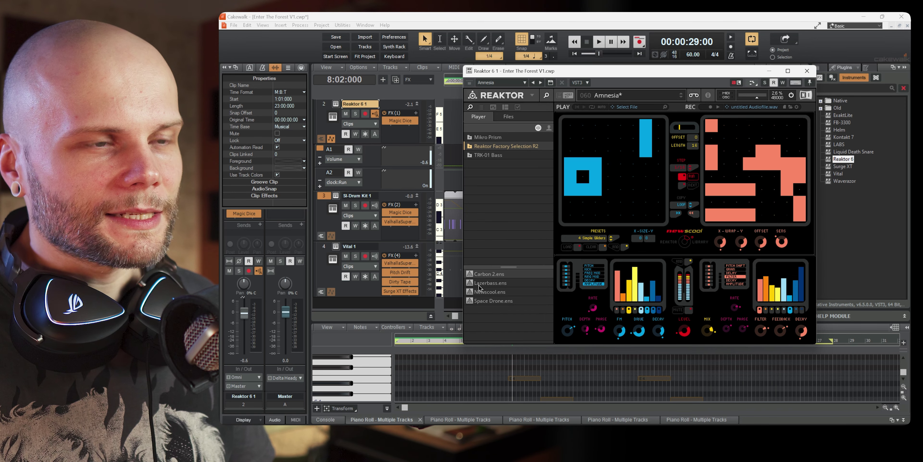
pyautogui.click(487, 284)
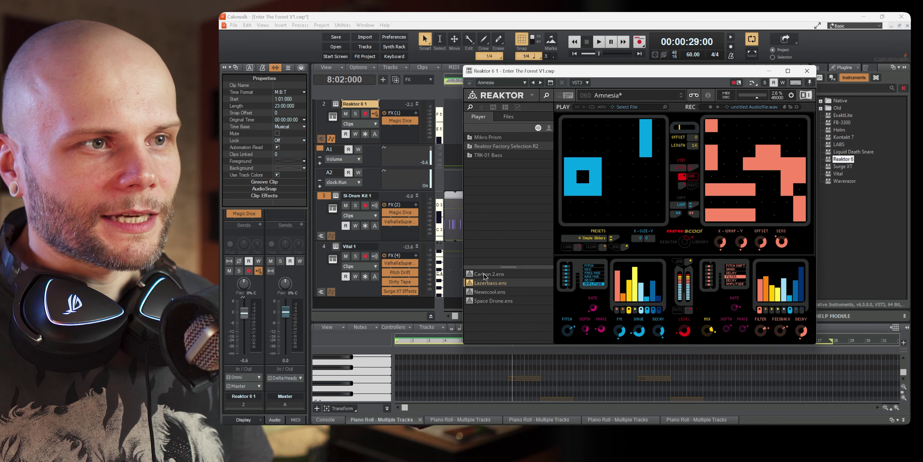
pyautogui.click(484, 274)
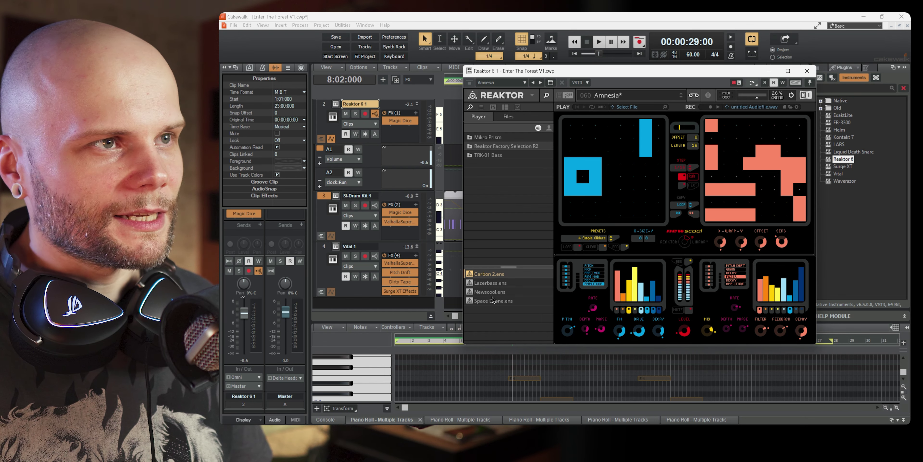
pyautogui.doubleClick(489, 283)
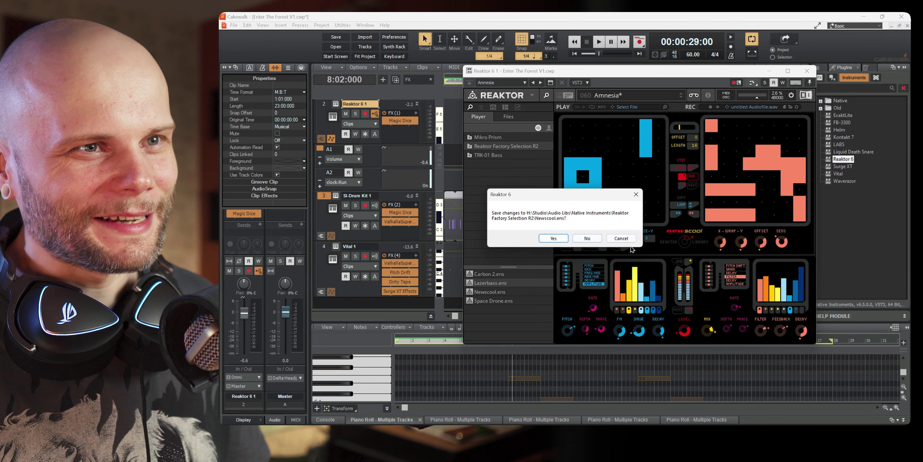
pyautogui.click(625, 240)
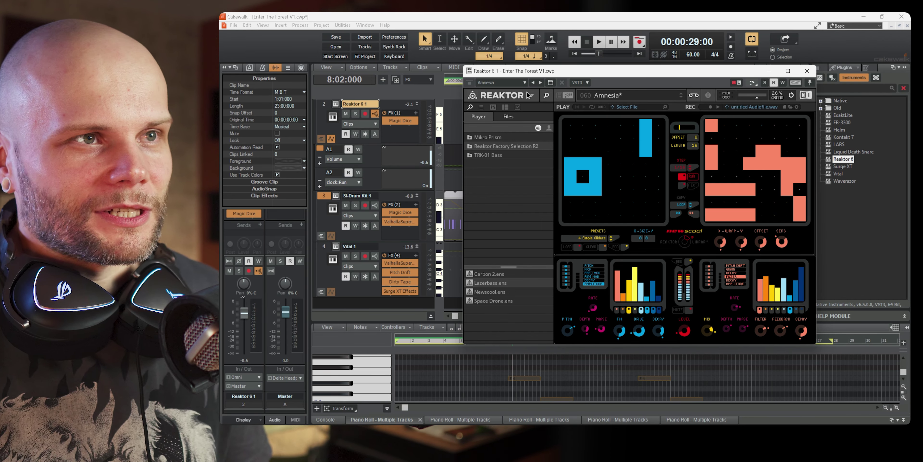
pyautogui.click(807, 70)
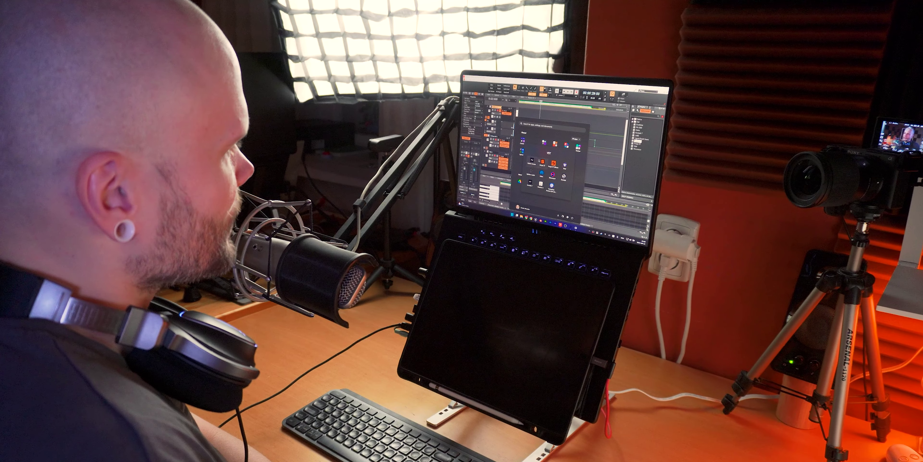
pyautogui.click(532, 160)
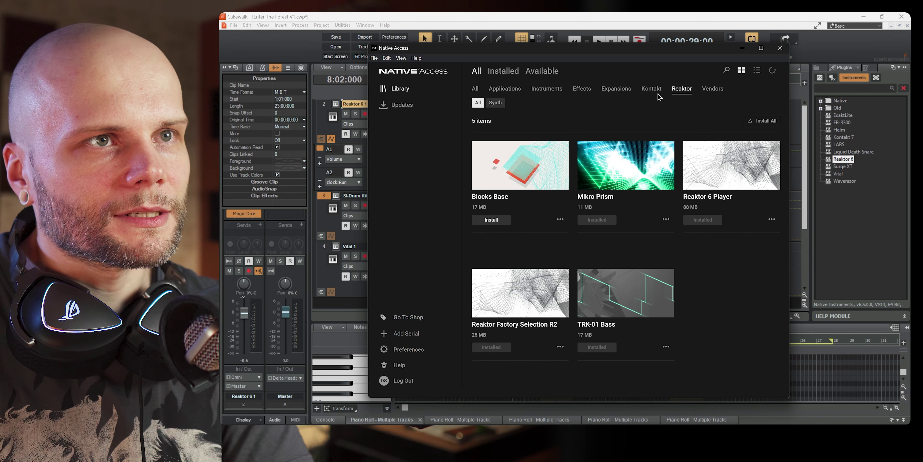
pyautogui.click(616, 89)
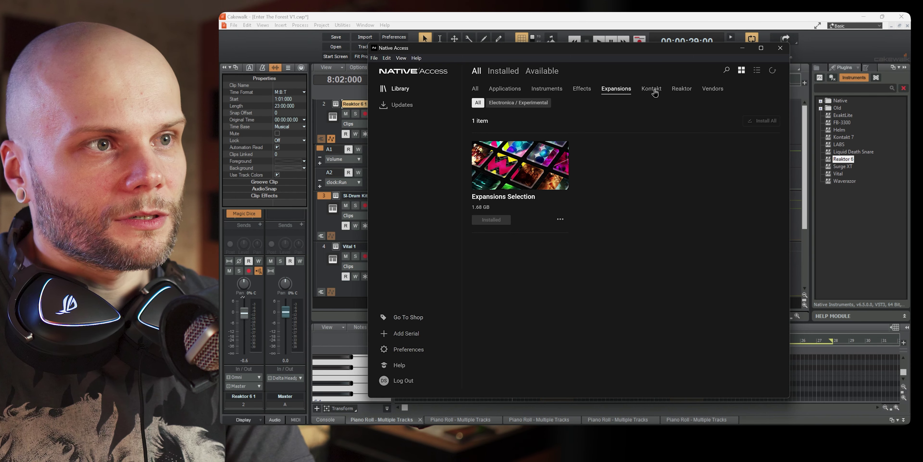
pyautogui.click(652, 88)
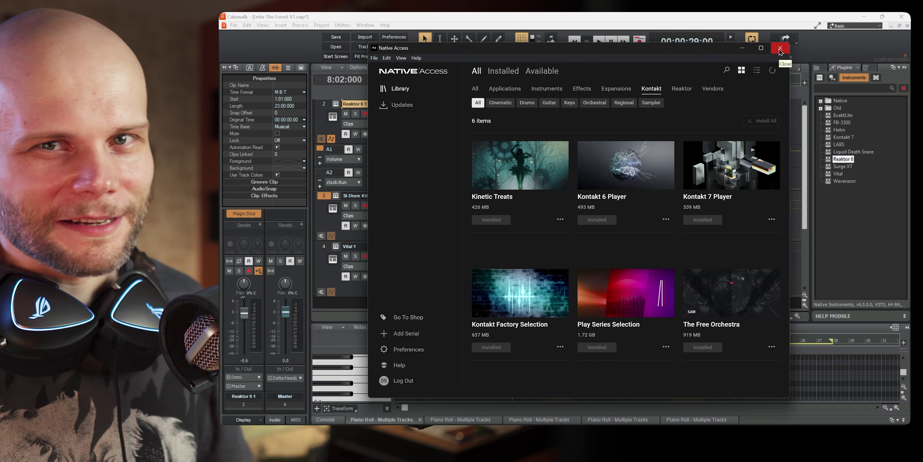
pyautogui.click(780, 50)
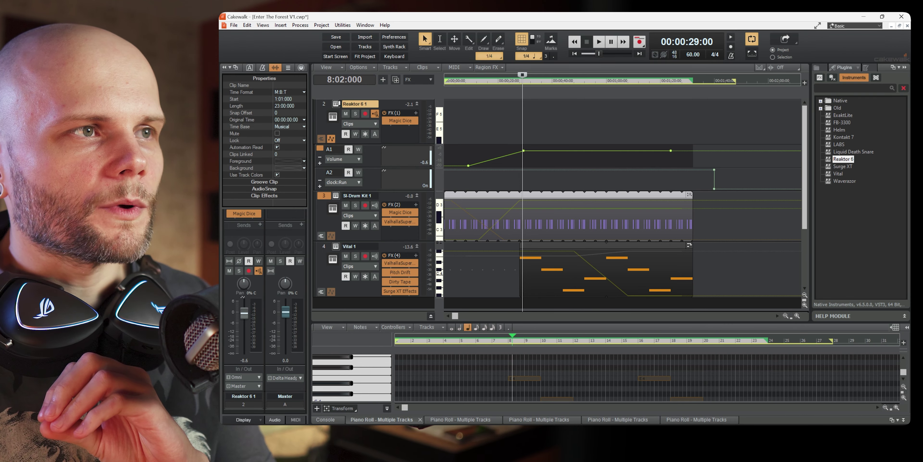
# Reopen track 2's Reaktor window and reselect the Newscool preset 060 Amnesia
pyautogui.click(336, 104)
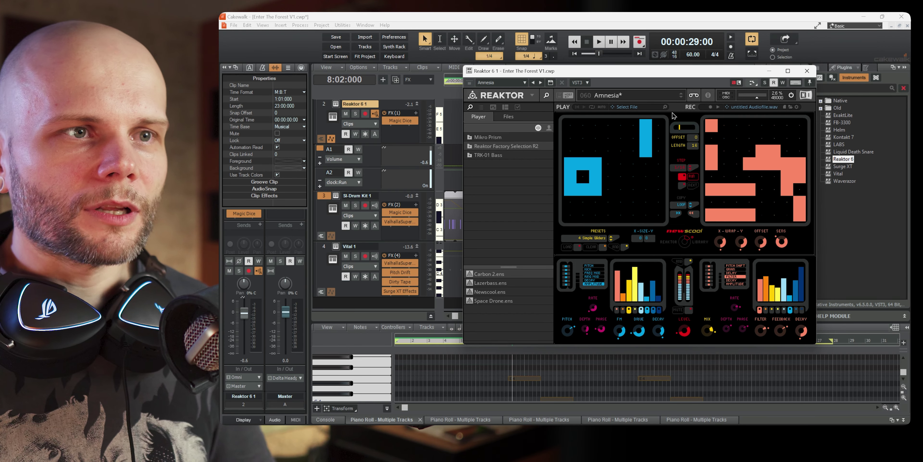
pyautogui.click(672, 99)
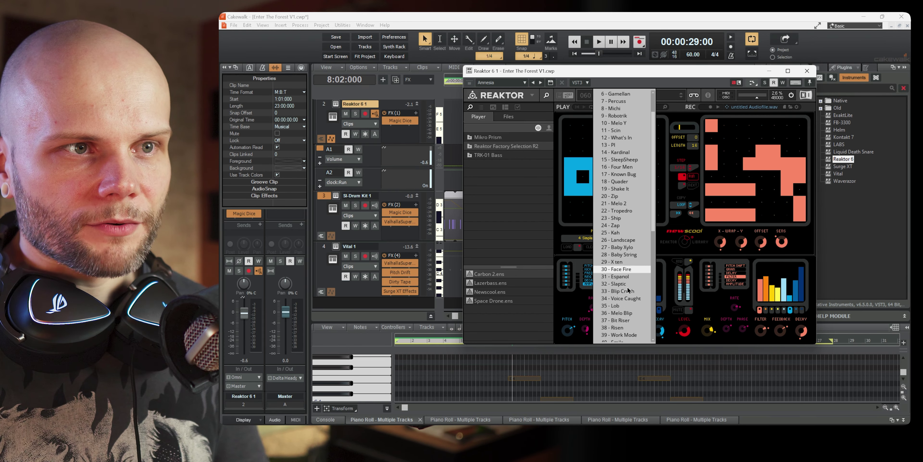
pyautogui.scroll(2, 632, 110)
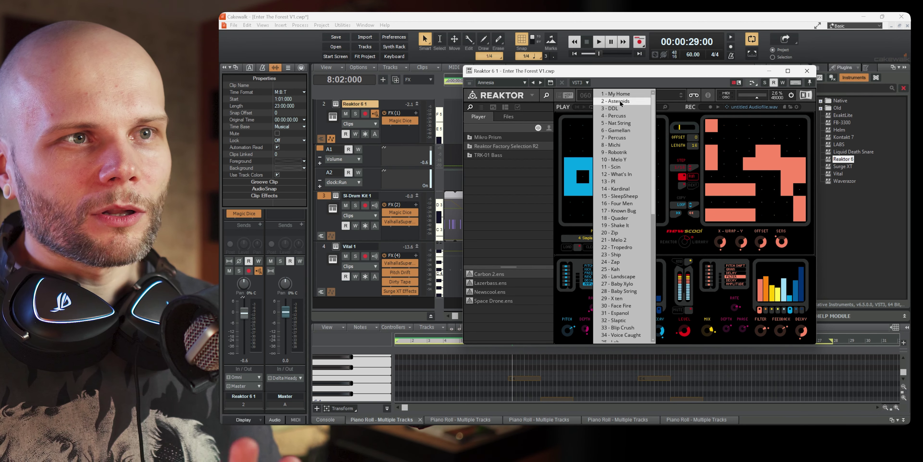
pyautogui.click(631, 152)
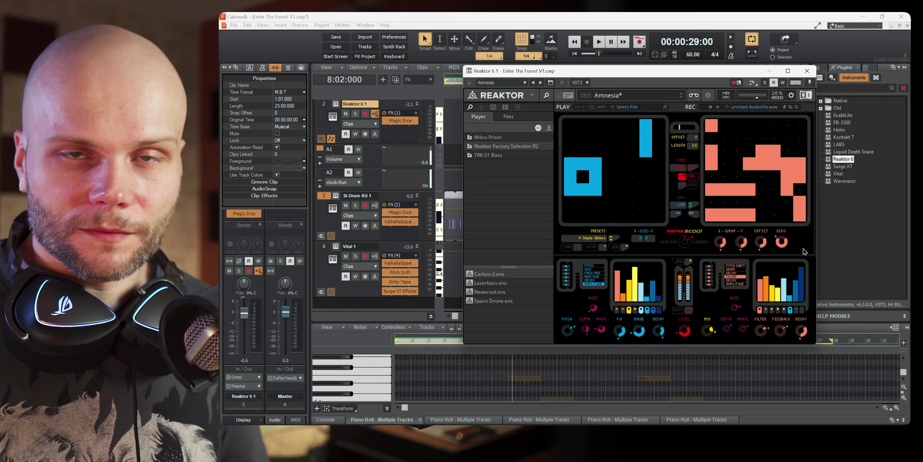
pyautogui.click(644, 97)
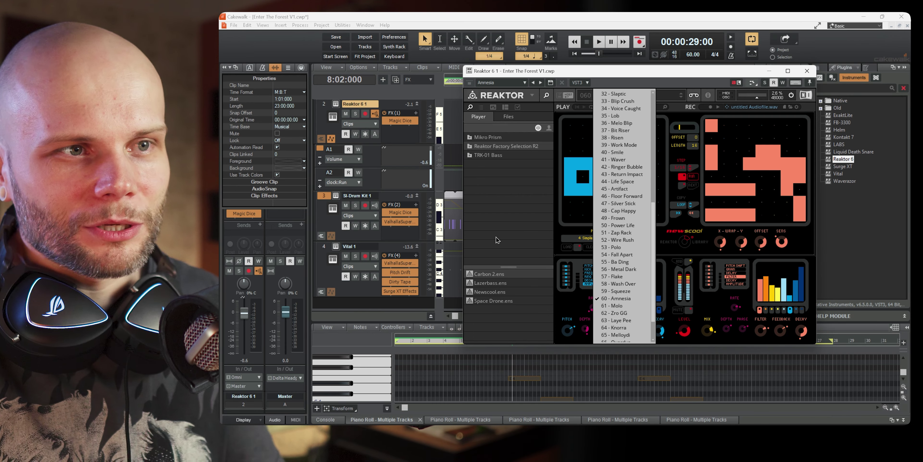
pyautogui.click(498, 230)
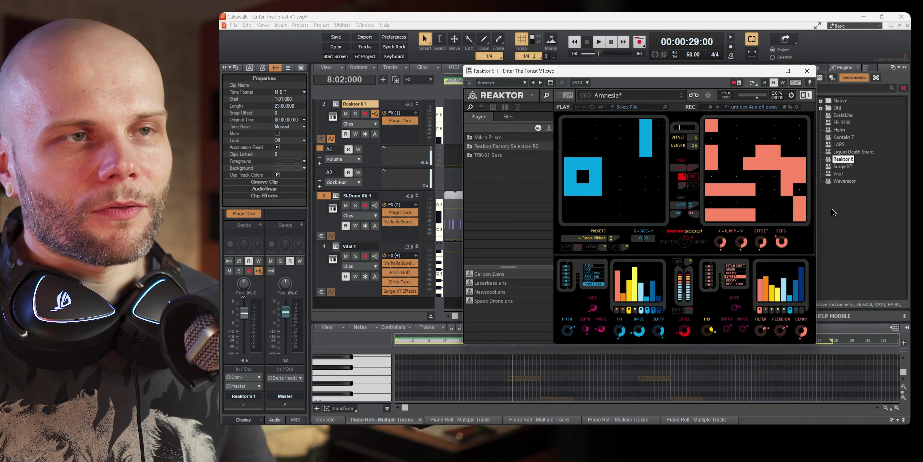
# Paint then erase cells in the left Newscool grid, move the Reaktor window, and play the project
pyautogui.moveTo(583, 125)
pyautogui.mouseDown()
pyautogui.moveTo(622, 144)
pyautogui.moveTo(642, 201)
pyautogui.moveTo(633, 184)
pyautogui.mouseUp()
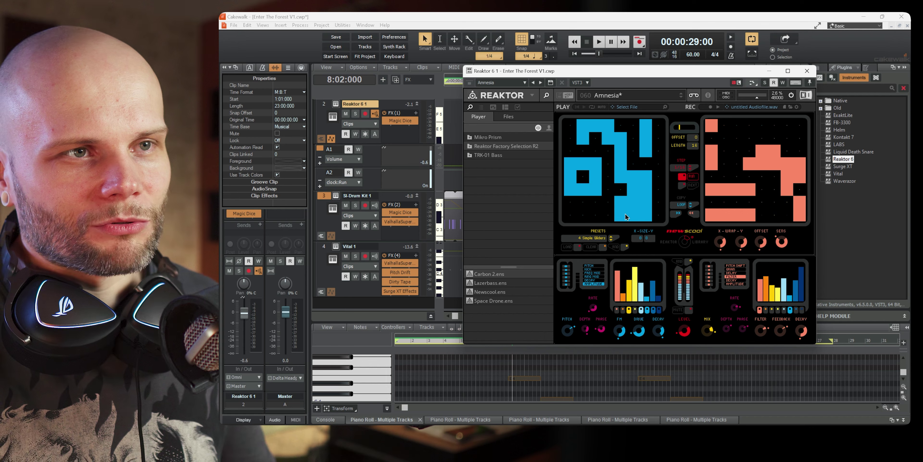
pyautogui.moveTo(625, 213)
pyautogui.mouseDown()
pyautogui.moveTo(635, 188)
pyautogui.moveTo(616, 181)
pyautogui.moveTo(621, 146)
pyautogui.moveTo(609, 127)
pyautogui.moveTo(588, 132)
pyautogui.mouseUp()
pyautogui.moveTo(684, 75); pyautogui.dragTo(761, 114)
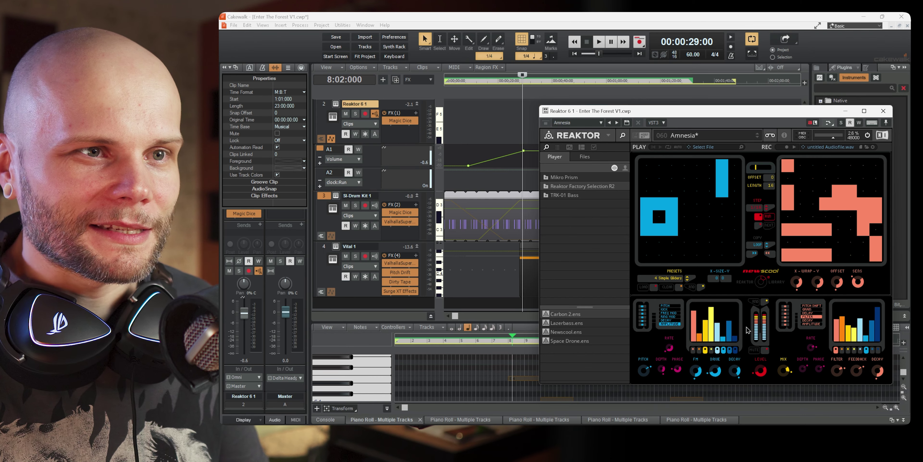
pyautogui.press('space')
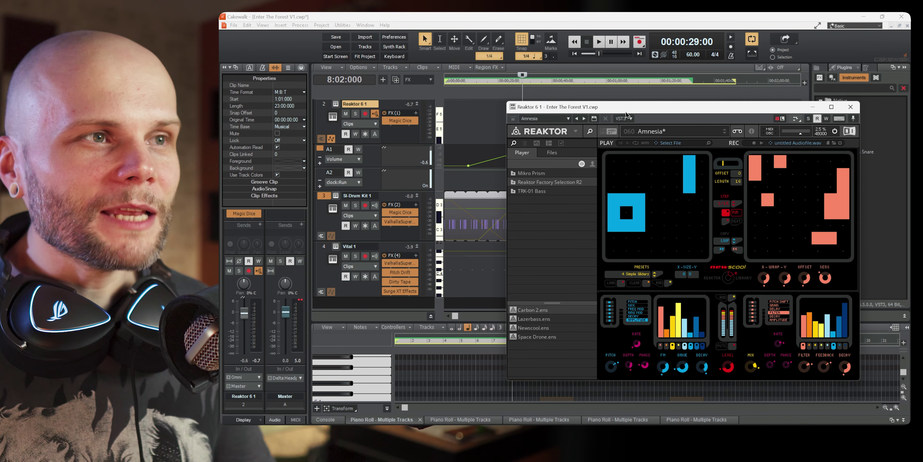
# Solo and play the Reaktor track, set FM mod target to AMPLITUDE, and load preset 059 Squeeze
pyautogui.moveTo(626, 112); pyautogui.dragTo(626, 138)
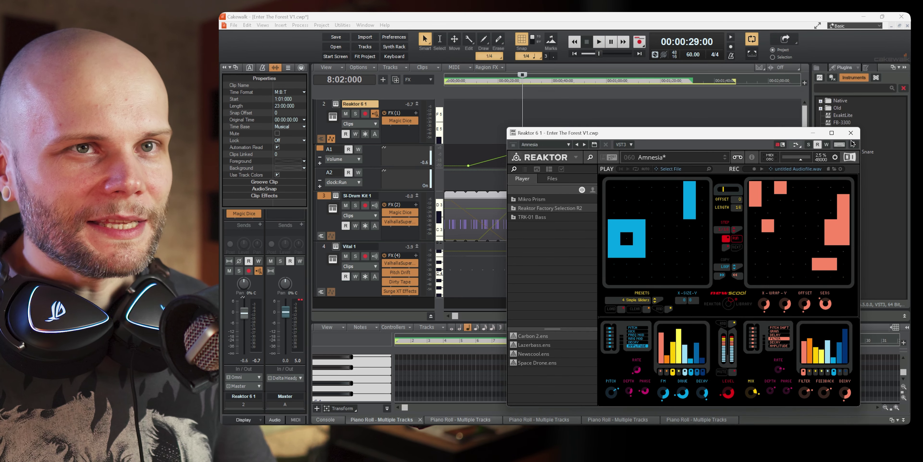
pyautogui.click(355, 114)
pyautogui.press('space')
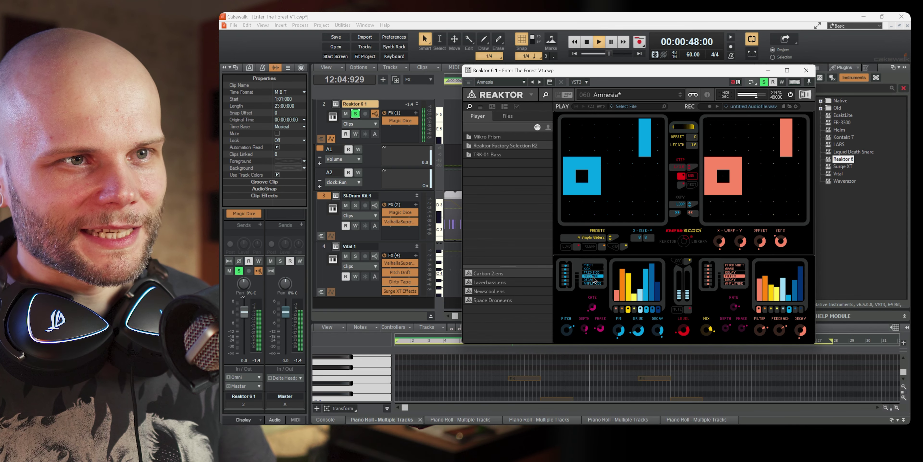
pyautogui.click(601, 283)
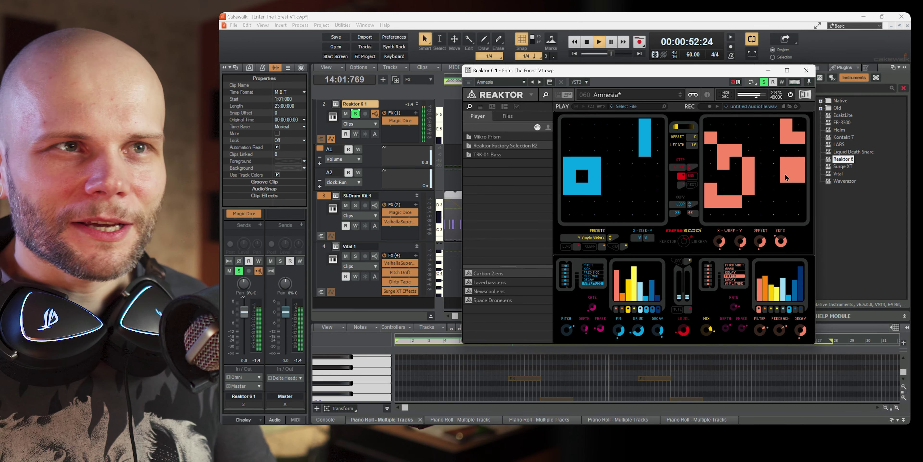
pyautogui.click(681, 96)
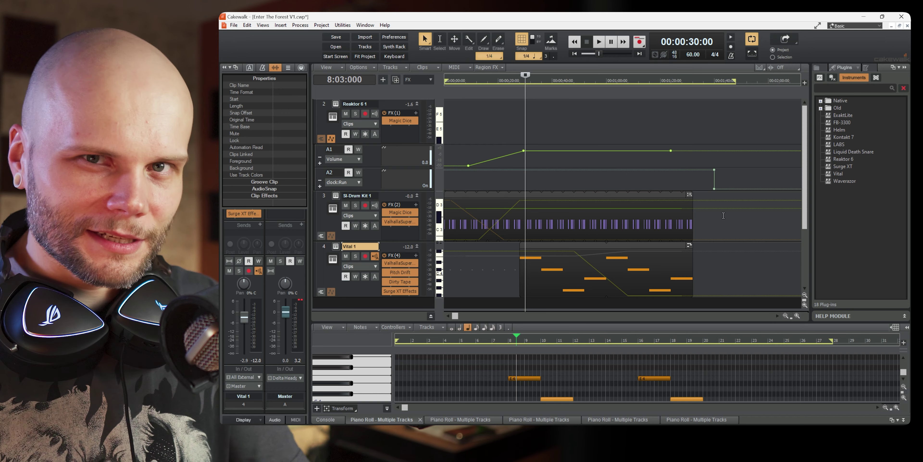
# Open Vital on track 4 and look through its Effects, Matrix and Advanced pages
pyautogui.click(337, 247)
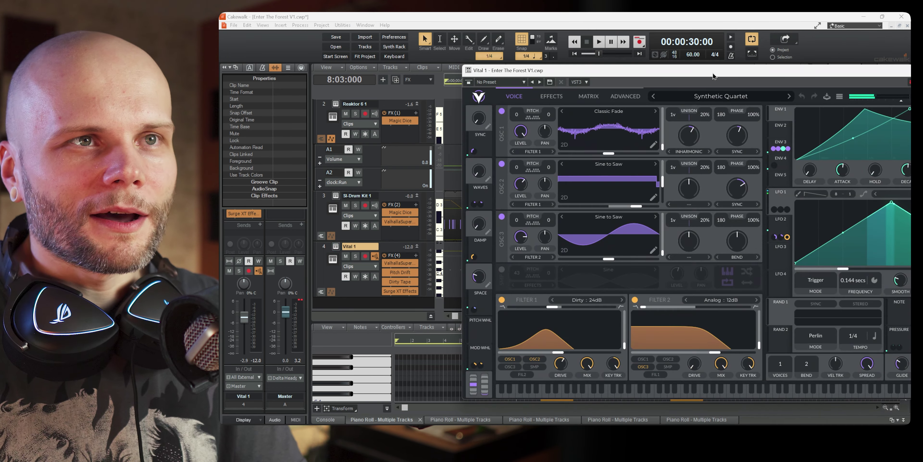
pyautogui.moveTo(713, 73); pyautogui.dragTo(515, 61)
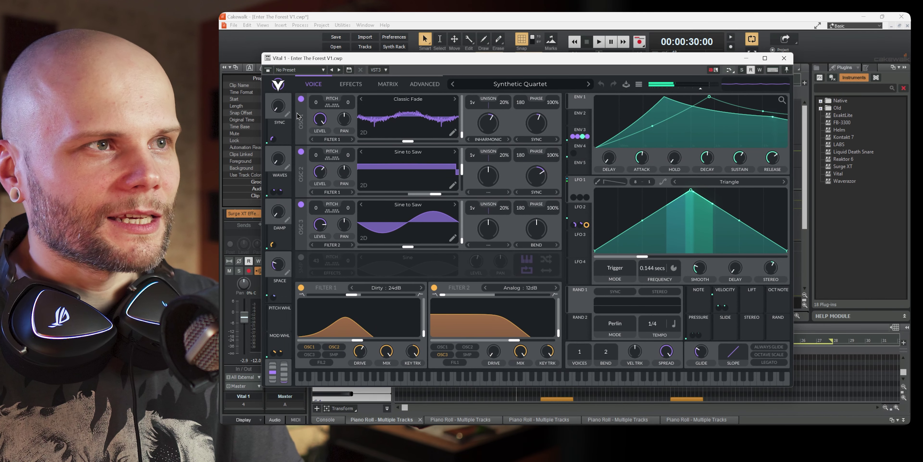
pyautogui.click(350, 84)
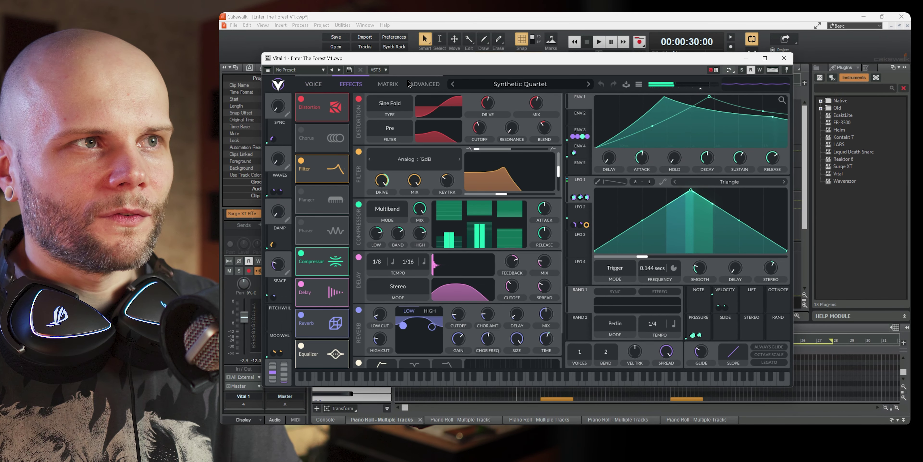
pyautogui.click(388, 85)
pyautogui.click(417, 85)
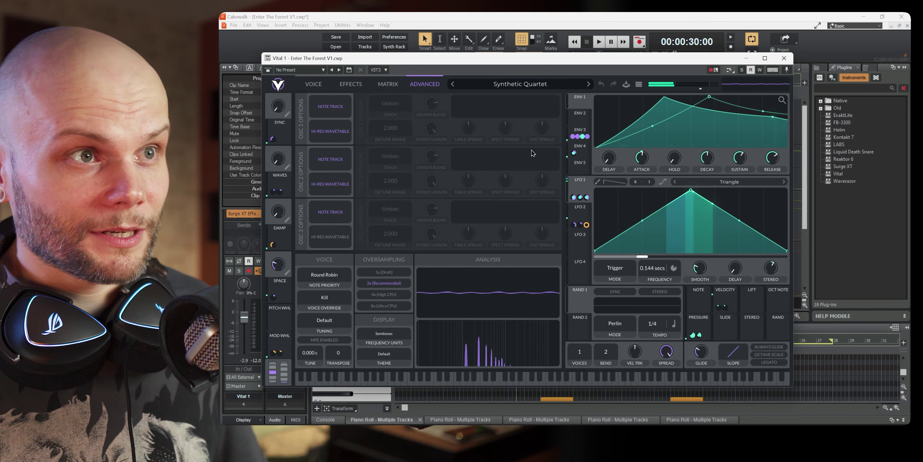
pyautogui.moveTo(544, 59); pyautogui.dragTo(527, 83)
pyautogui.click(536, 80)
# Cycle back to Vital's Voice page, show envelope 2 and grab its modulation handle
pyautogui.click(375, 109)
pyautogui.click(337, 109)
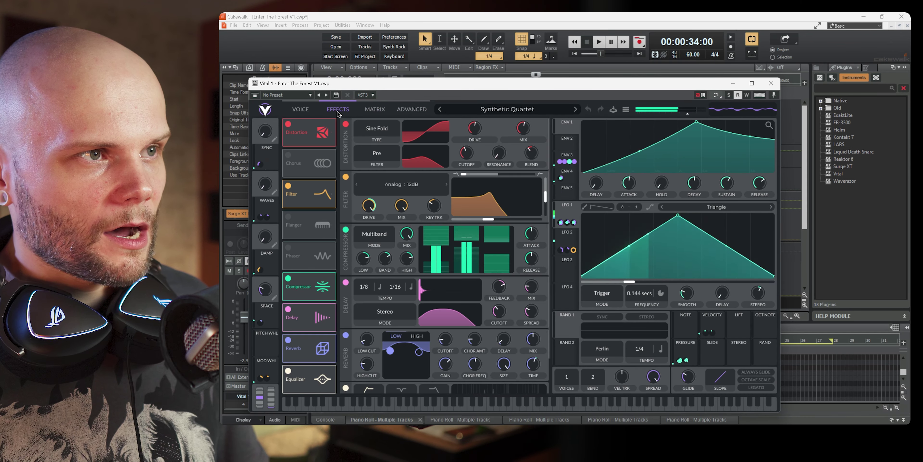
pyautogui.click(301, 109)
pyautogui.click(338, 109)
pyautogui.click(375, 109)
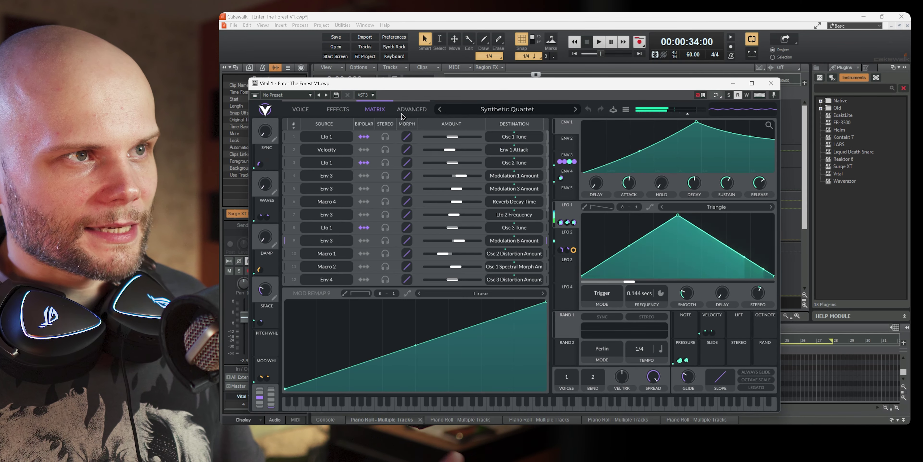
pyautogui.click(411, 109)
pyautogui.click(338, 109)
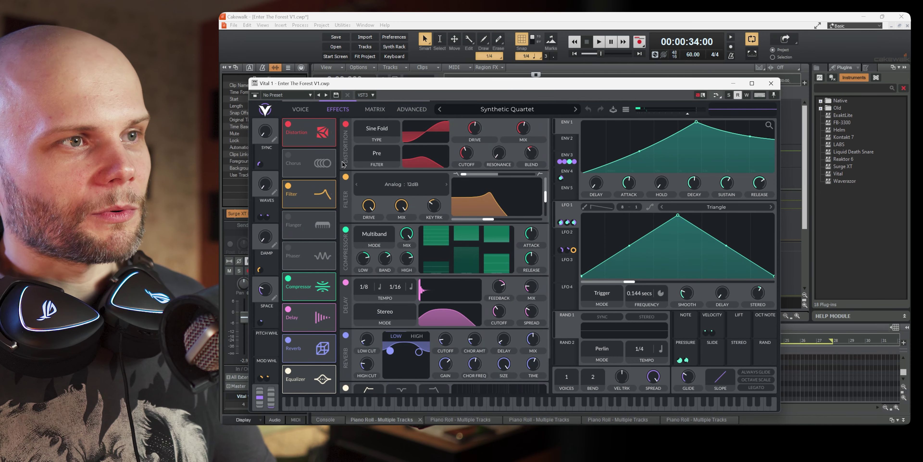
pyautogui.click(300, 109)
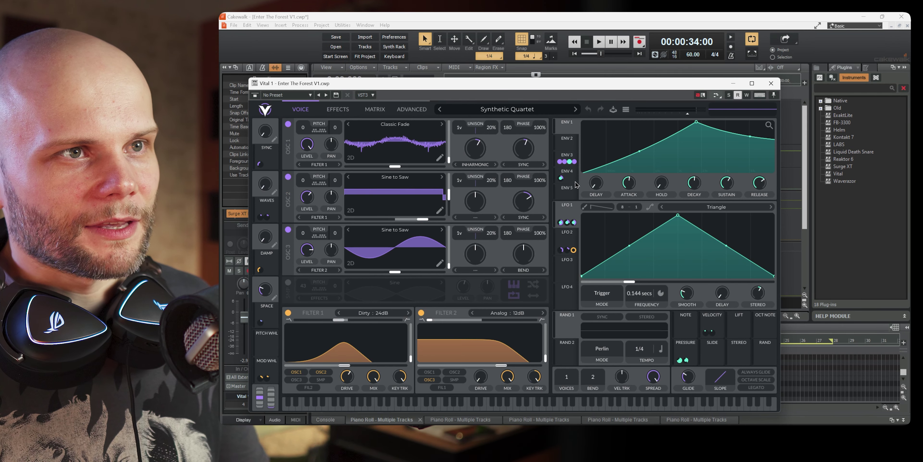
pyautogui.click(566, 141)
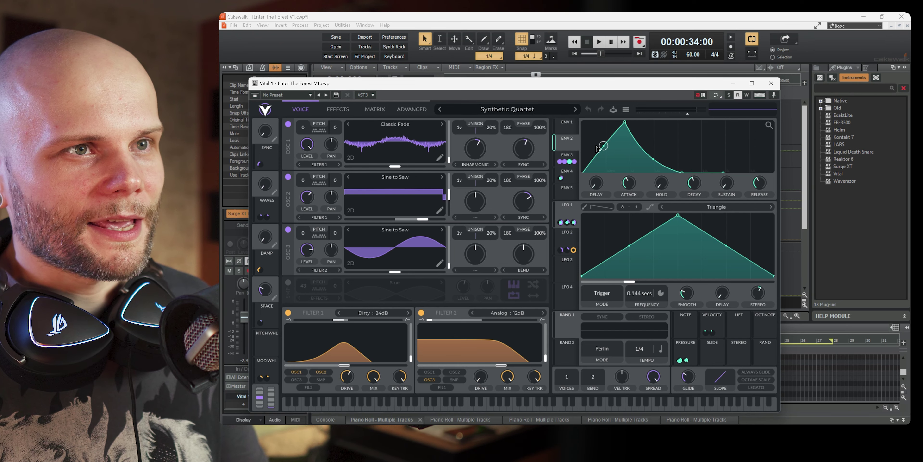
pyautogui.moveTo(570, 148); pyautogui.dragTo(481, 149)
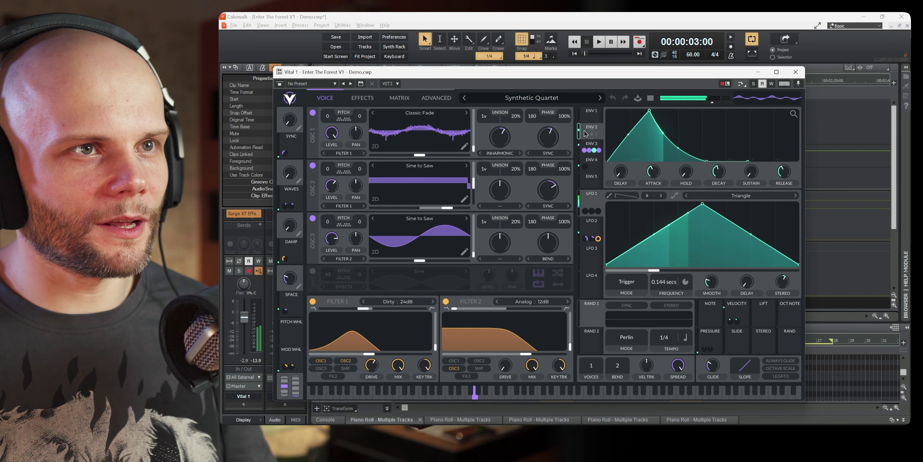
# Route envelope 2 to oscillator 1's Classic Fade wavetable at a modulation amount of 164.0
pyautogui.moveTo(589, 135); pyautogui.dragTo(351, 330)
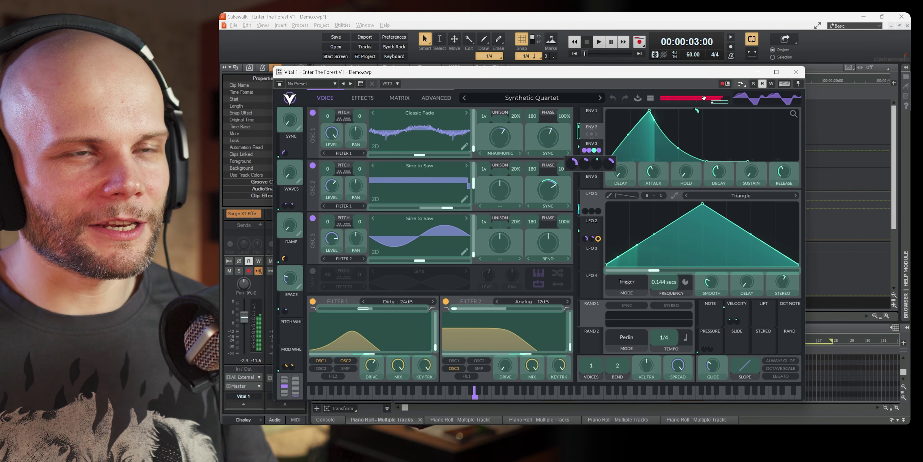
pyautogui.click(375, 197)
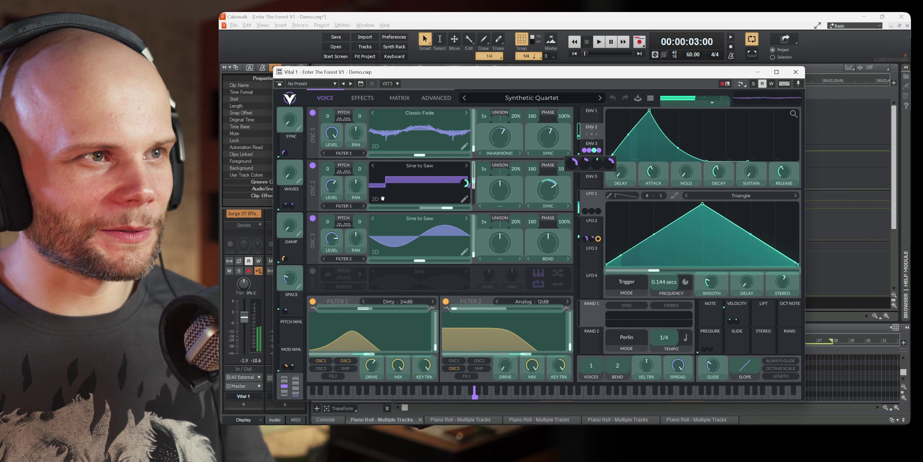
pyautogui.click(376, 196)
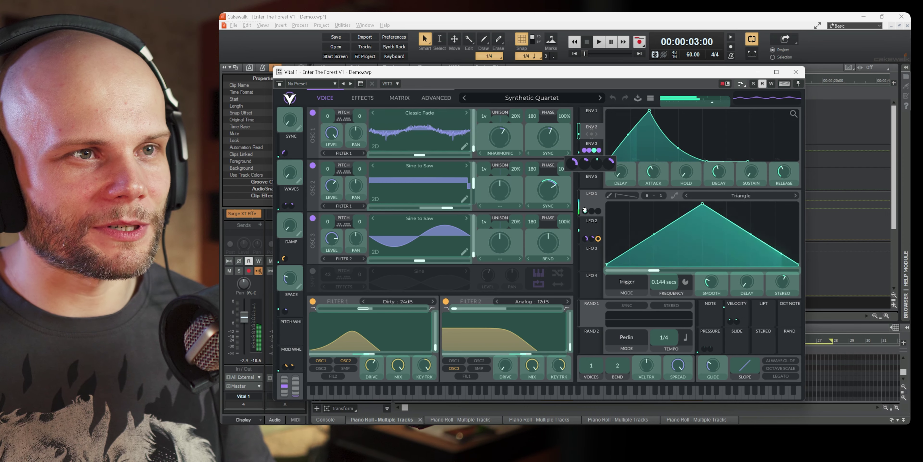
pyautogui.moveTo(578, 219); pyautogui.dragTo(423, 135)
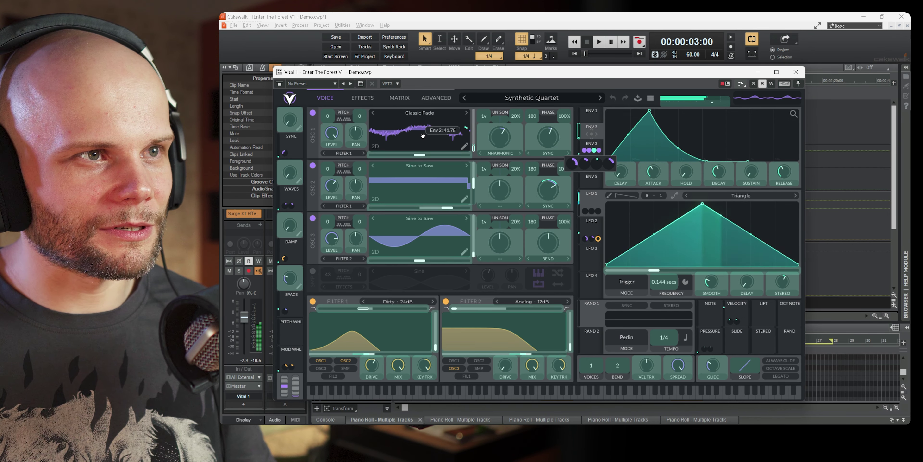
pyautogui.scroll(3, 423, 136)
pyautogui.scroll(-3, 423, 136)
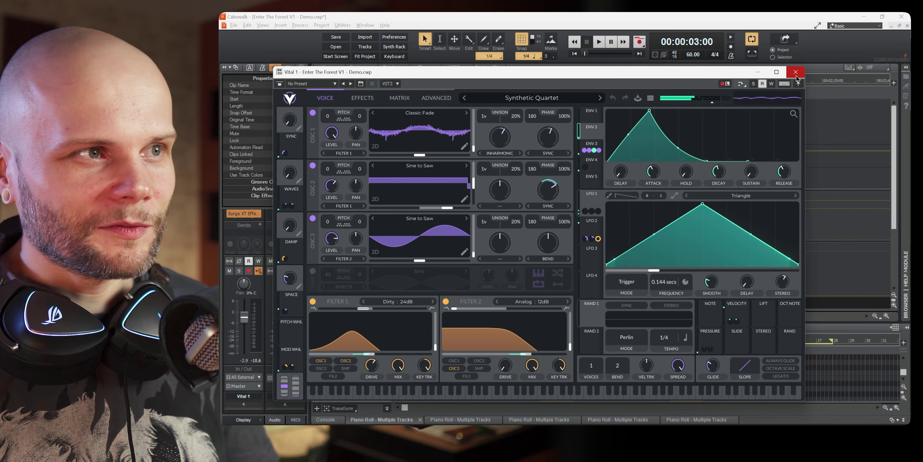
# Close Vital and add a taller Surge XT 1 instrument track, opening its editor
pyautogui.click(796, 73)
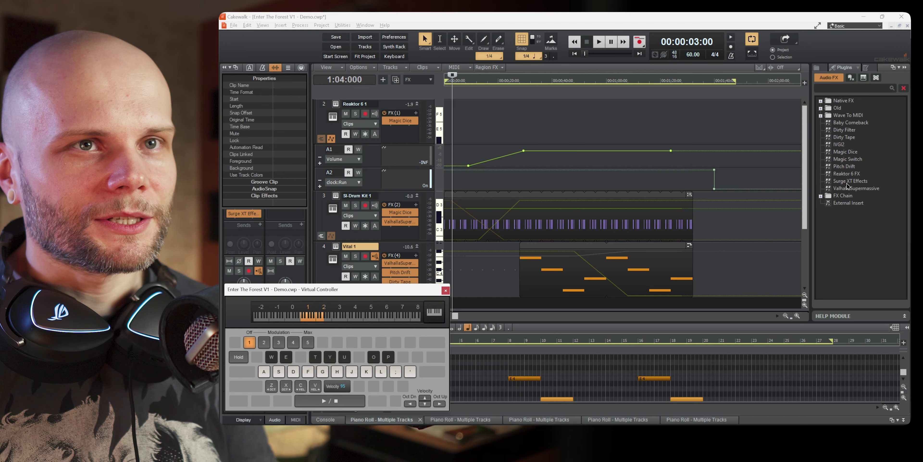
pyautogui.click(860, 78)
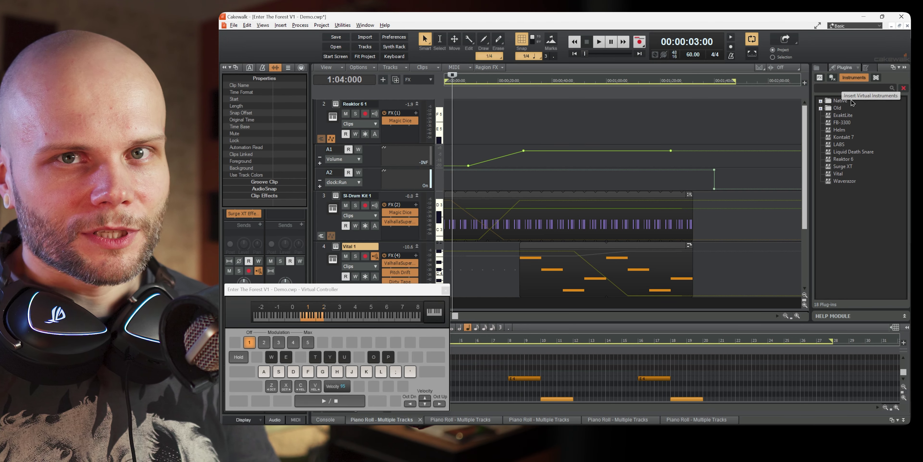
pyautogui.click(844, 167)
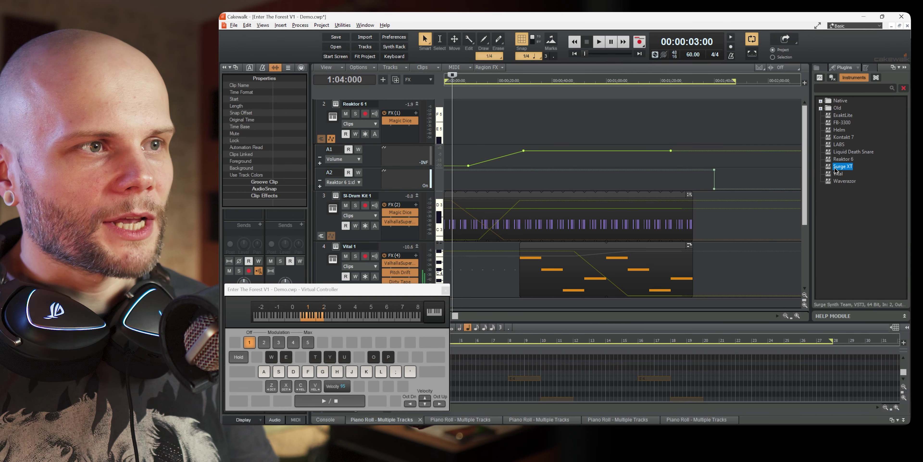
pyautogui.moveTo(835, 170); pyautogui.dragTo(656, 218)
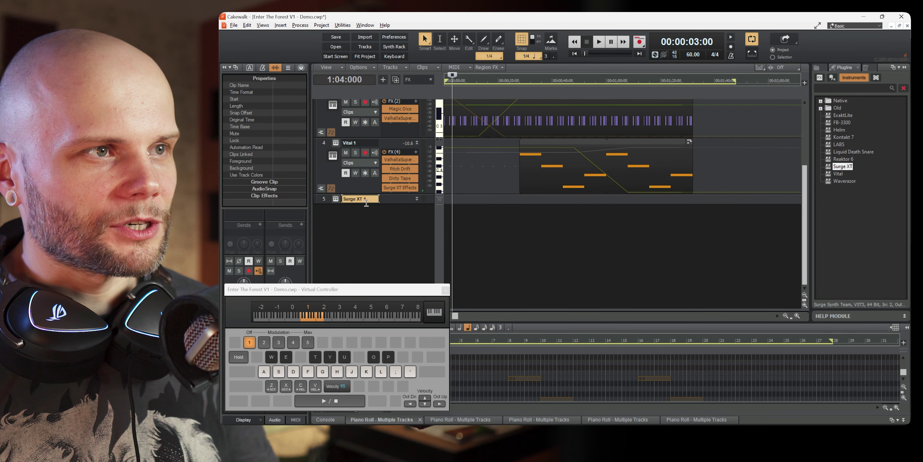
pyautogui.moveTo(366, 204); pyautogui.dragTo(366, 237)
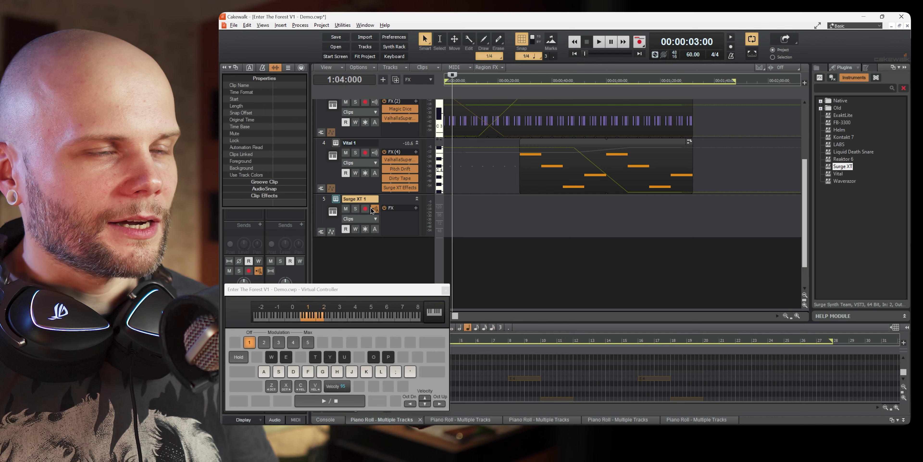
pyautogui.moveTo(504, 72); pyautogui.dragTo(550, 60)
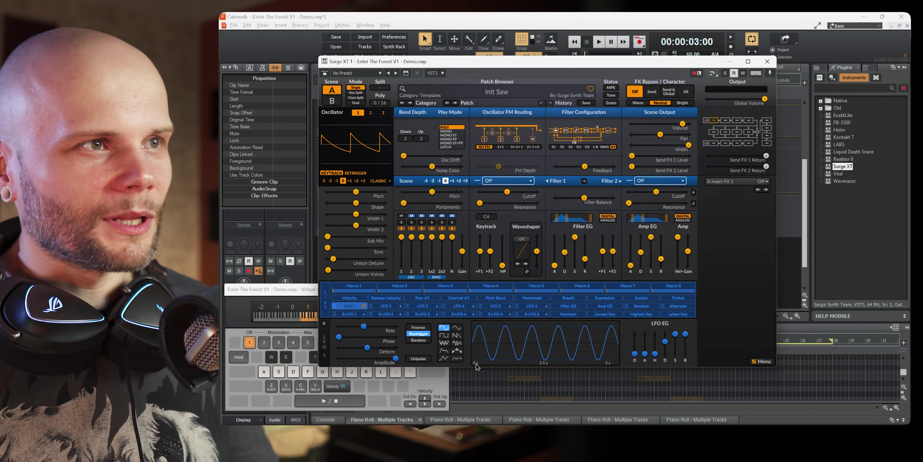
# Load the Keys > Glitter 1 patch in Surge XT
pyautogui.click(496, 92)
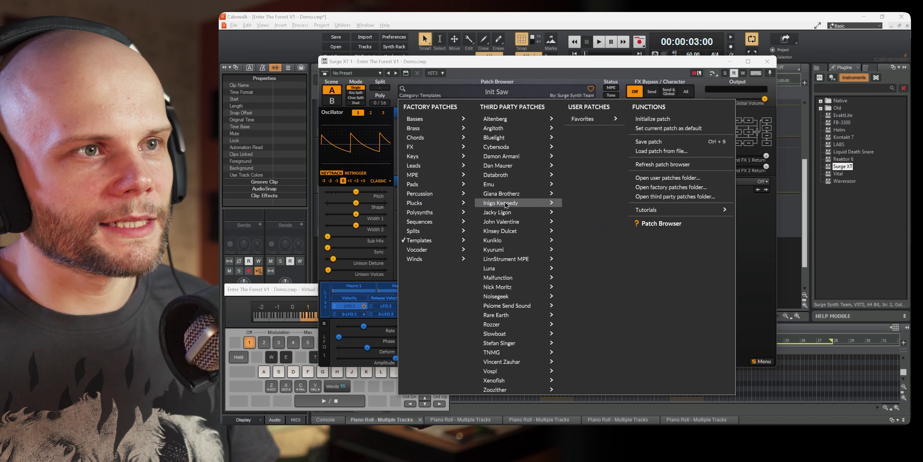
pyautogui.moveTo(509, 203)
pyautogui.moveTo(577, 232)
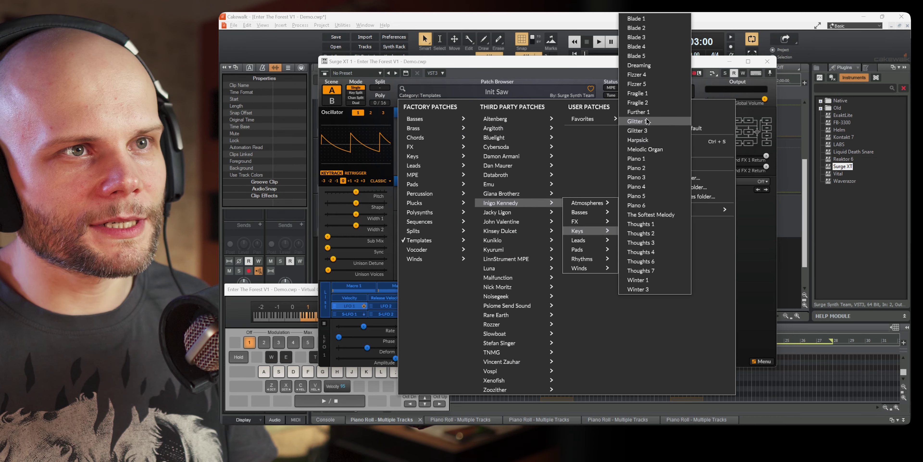
pyautogui.click(638, 121)
# Lengthen the amp attack and filter release, adjust the amp release, and test with notes
pyautogui.moveTo(588, 204)
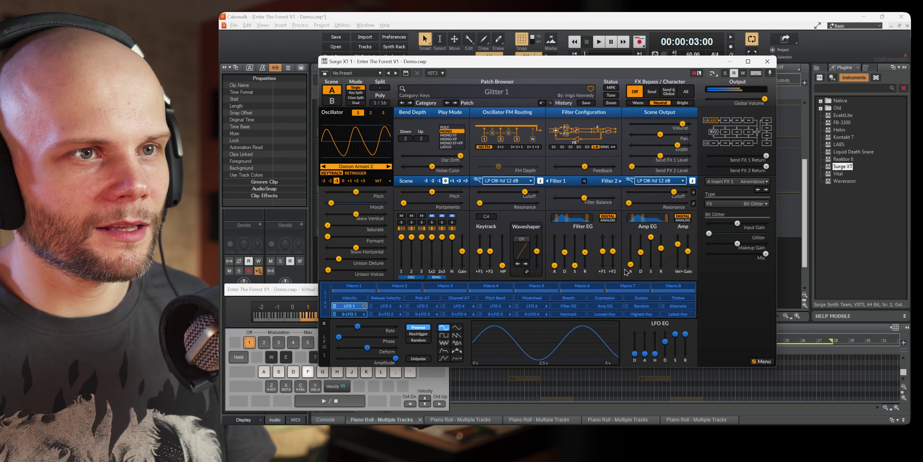
pyautogui.moveTo(630, 265); pyautogui.dragTo(631, 252)
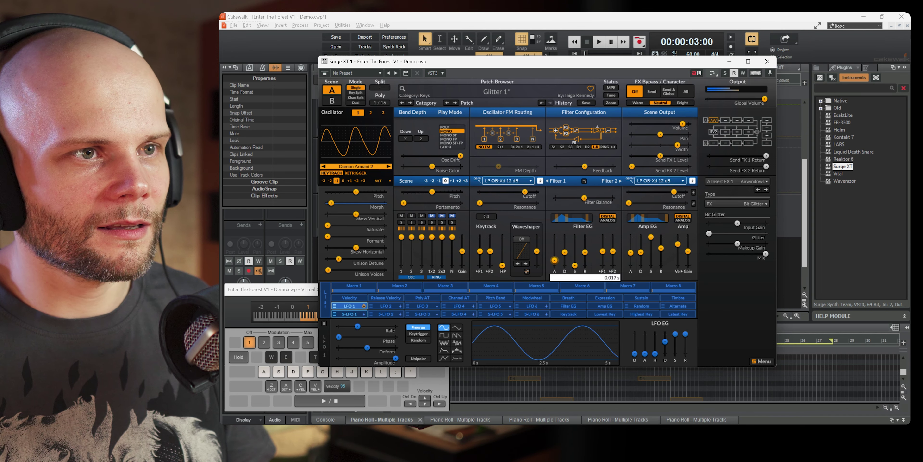
pyautogui.press('f')
pyautogui.press('f')
pyautogui.press('f')
pyautogui.moveTo(661, 248); pyautogui.dragTo(661, 241)
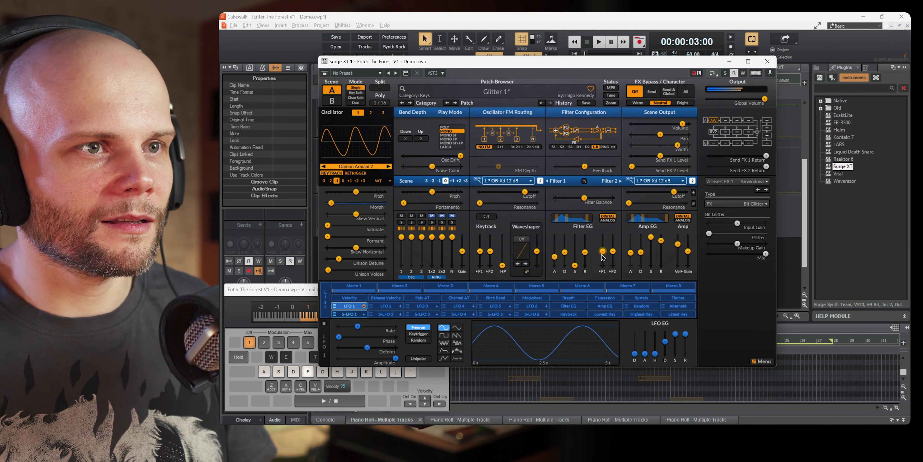
pyautogui.moveTo(585, 252); pyautogui.dragTo(585, 247)
pyautogui.moveTo(661, 240); pyautogui.dragTo(661, 257)
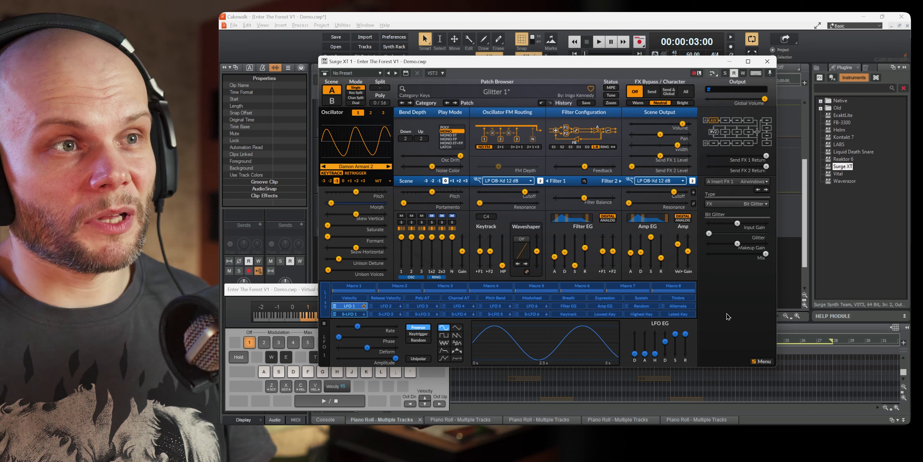
pyautogui.press('f')
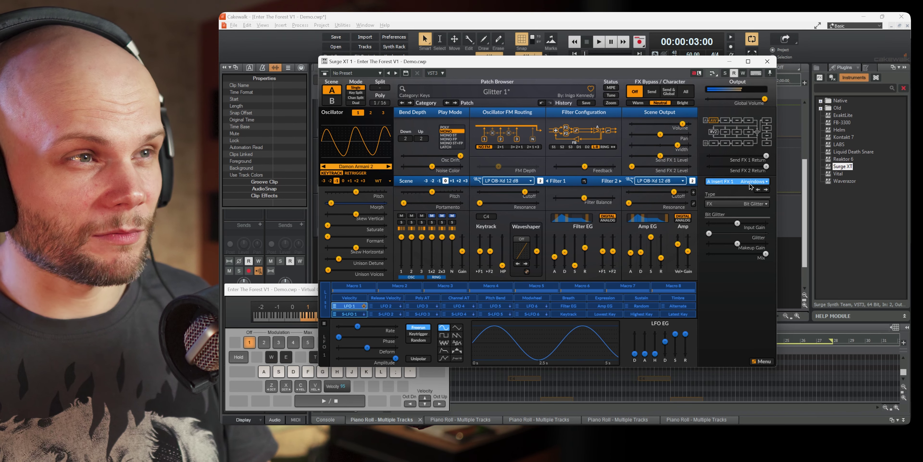
pyautogui.press('d')
# Inspect scene B, oscillator 3 and the insert effect slots, then return to scene A
pyautogui.click(331, 101)
pyautogui.click(383, 112)
pyautogui.click(359, 112)
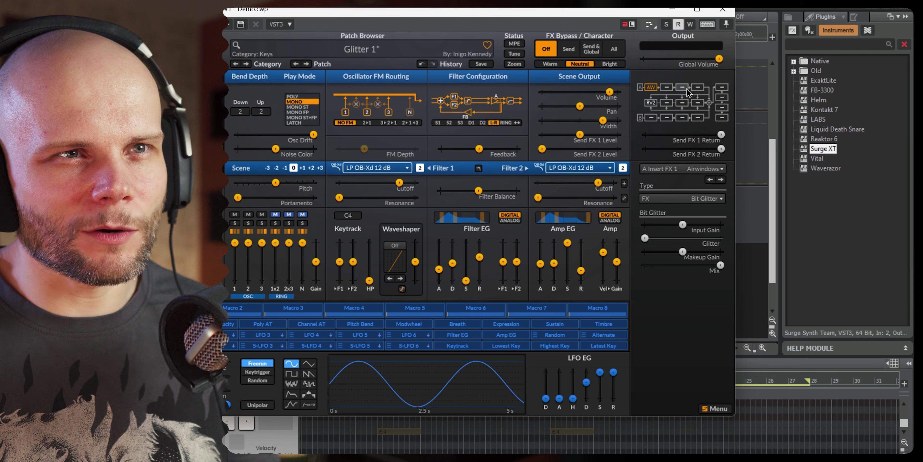
pyautogui.click(667, 87)
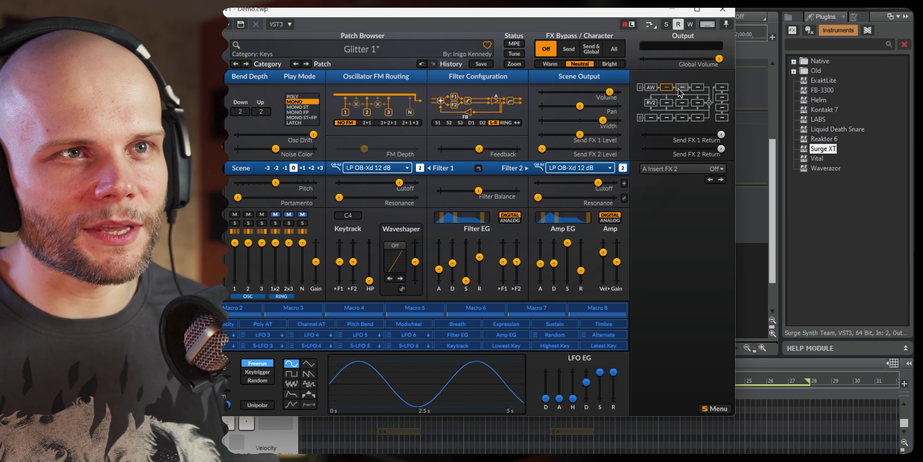
pyautogui.click(698, 88)
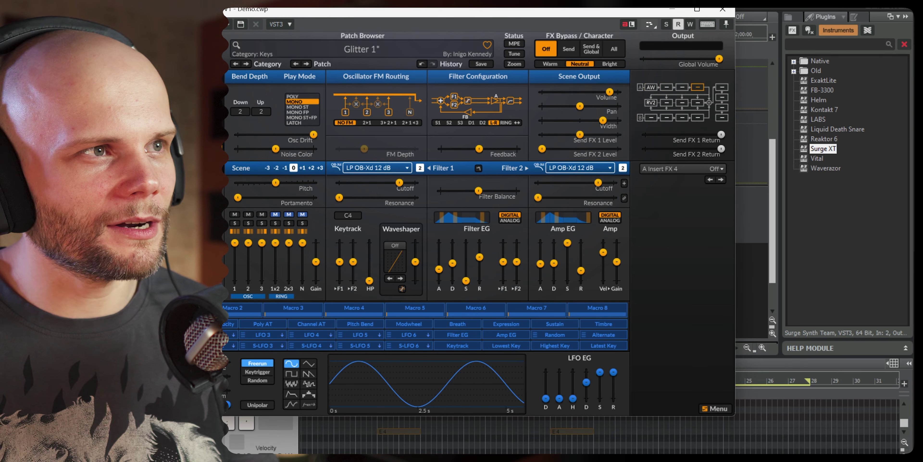
pyautogui.click(142, 61)
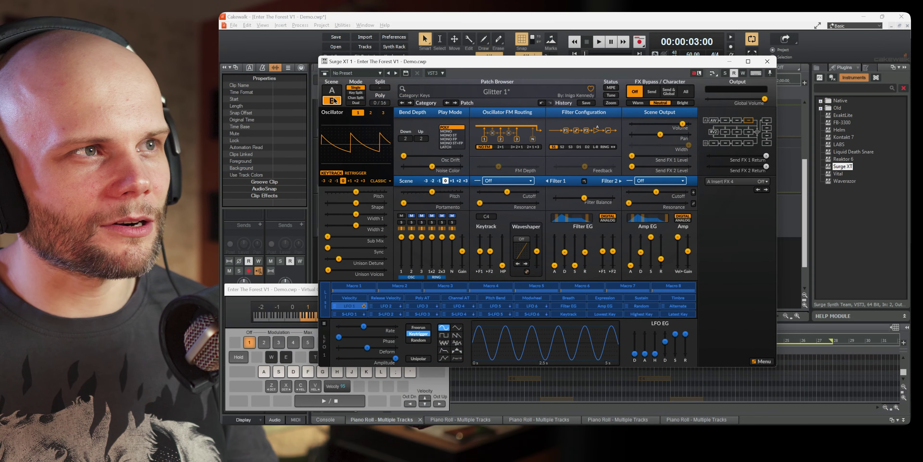
pyautogui.click(332, 90)
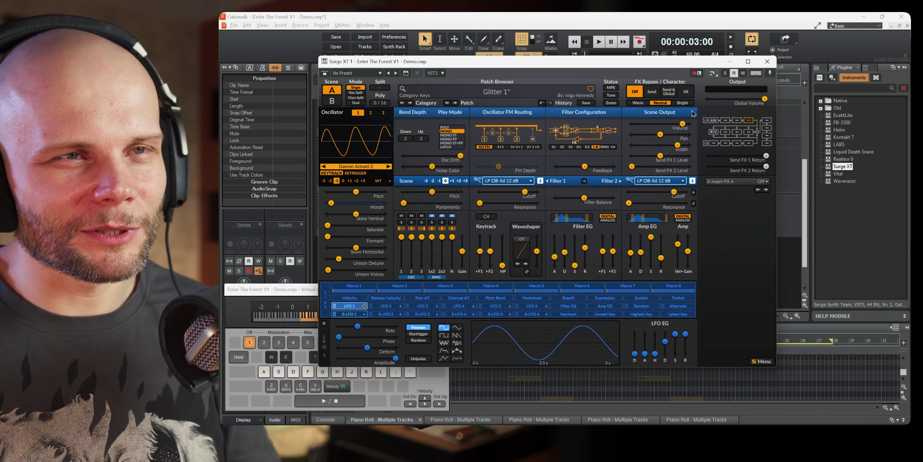
# Inspect Surge XT's Reverb 2 send effect and the empty second send slot, leaving both unchanged
pyautogui.click(713, 131)
pyautogui.click(735, 181)
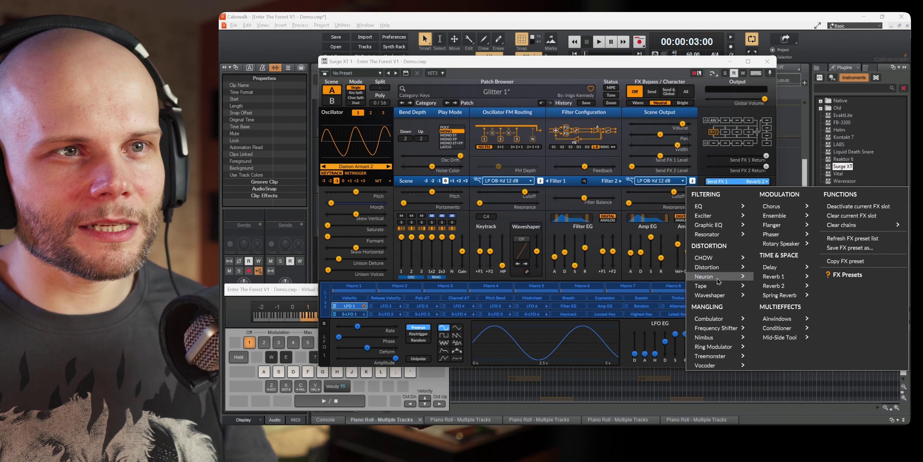
pyautogui.moveTo(781, 231)
pyautogui.click(711, 181)
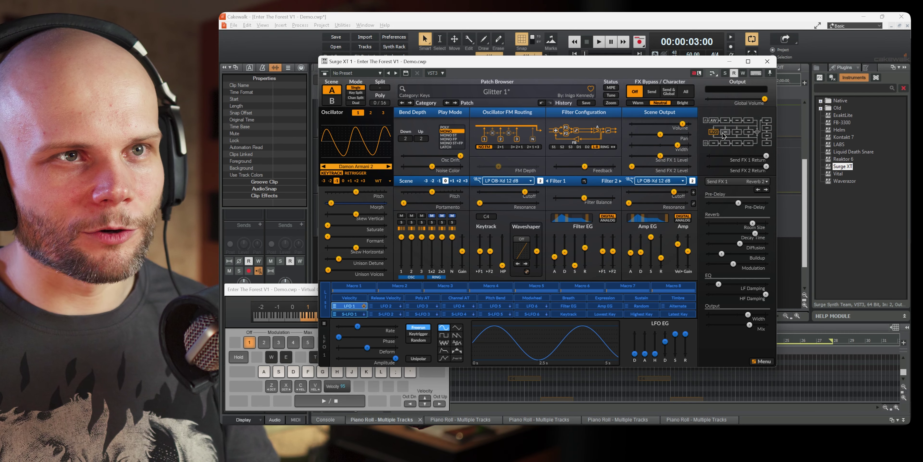
pyautogui.click(739, 133)
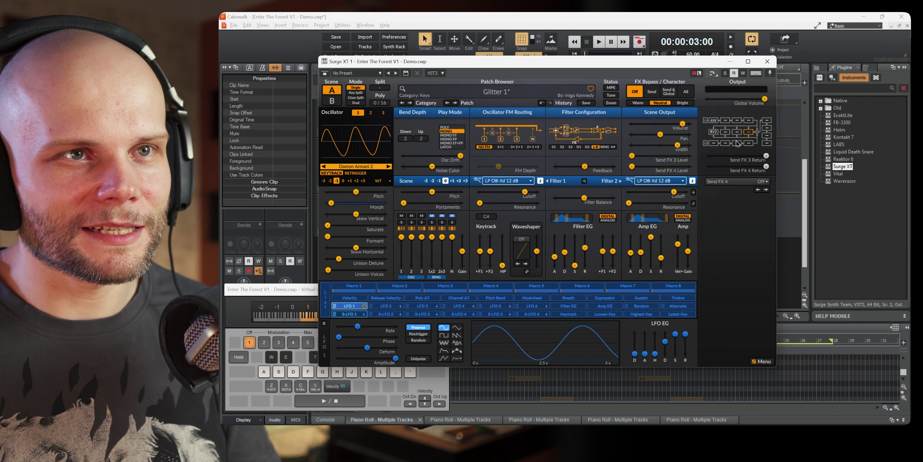
pyautogui.click(714, 132)
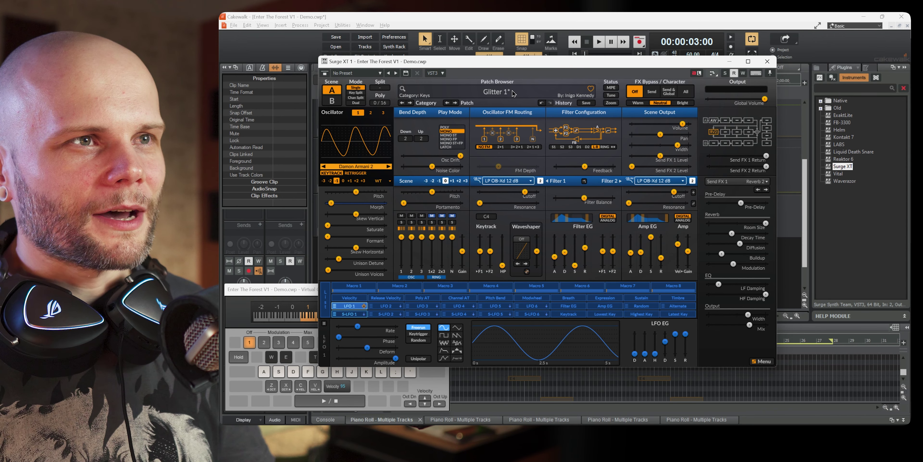
# Load the Leads > Rough Going patch in Surge XT
pyautogui.click(494, 92)
pyautogui.moveTo(516, 240)
pyautogui.moveTo(580, 215)
pyautogui.click(636, 249)
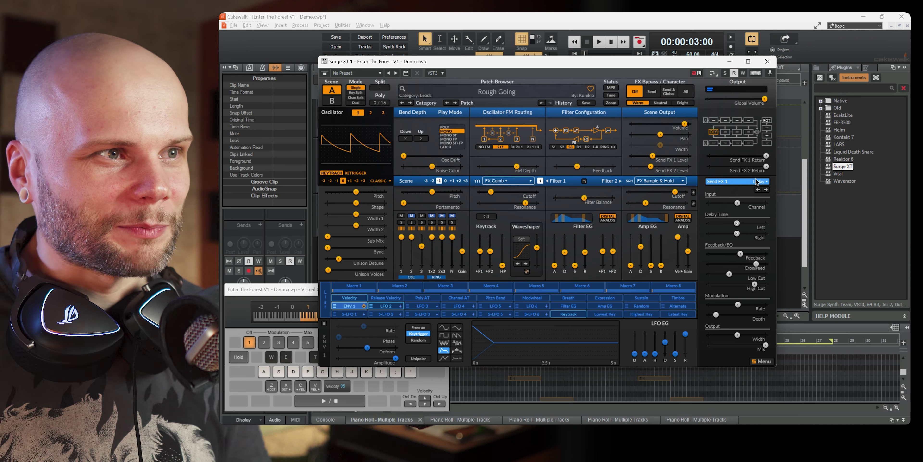
# Close the Surge XT editor, select Surge XT in the instrument list, and switch to Waveform FREE
pyautogui.click(893, 222)
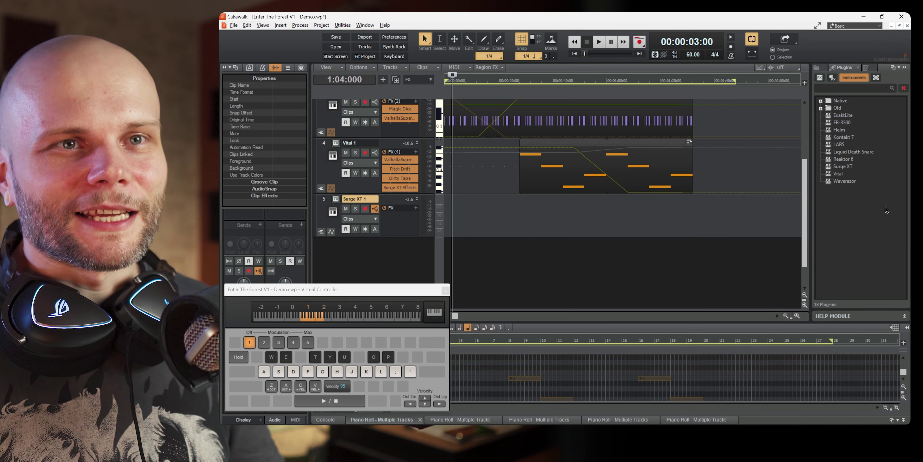
pyautogui.click(846, 167)
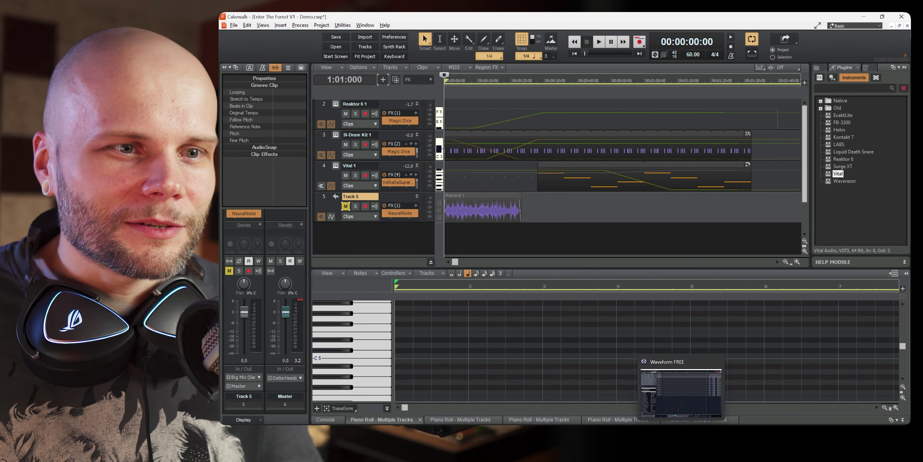
pyautogui.click(681, 392)
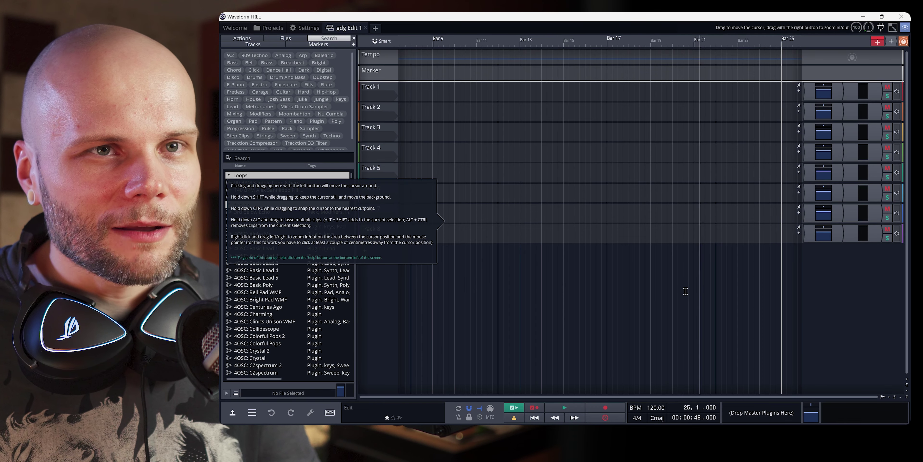
# Insert the Surge synth into Track 1's plugin slot
pyautogui.click(835, 92)
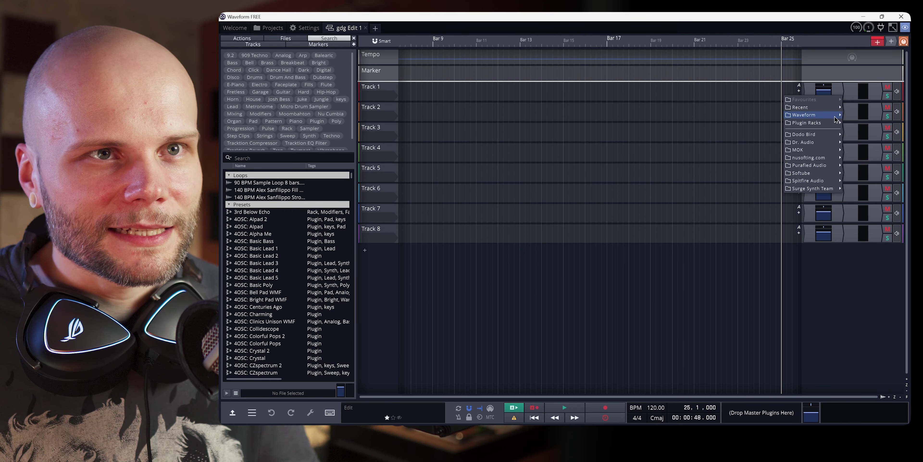
pyautogui.moveTo(810, 136)
pyautogui.moveTo(814, 152)
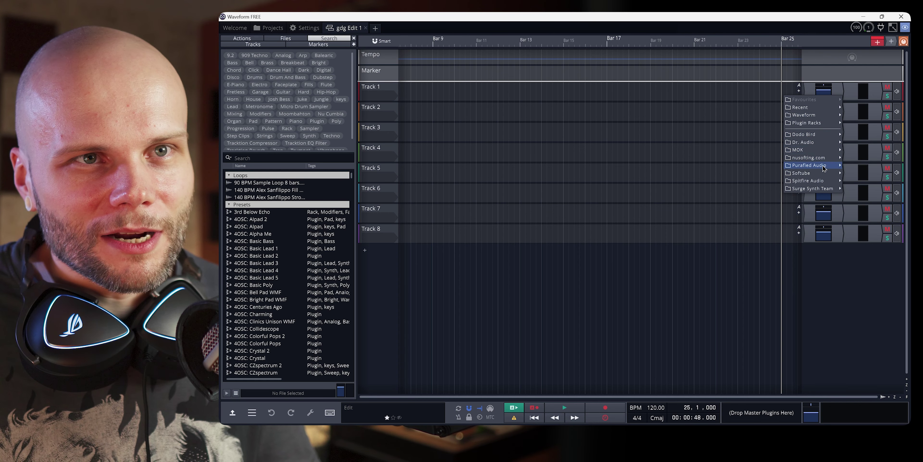
pyautogui.moveTo(824, 168)
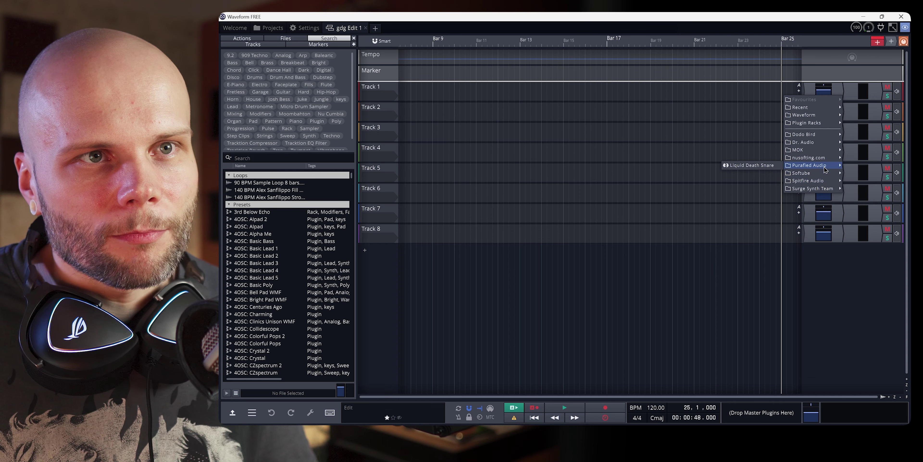
pyautogui.click(731, 189)
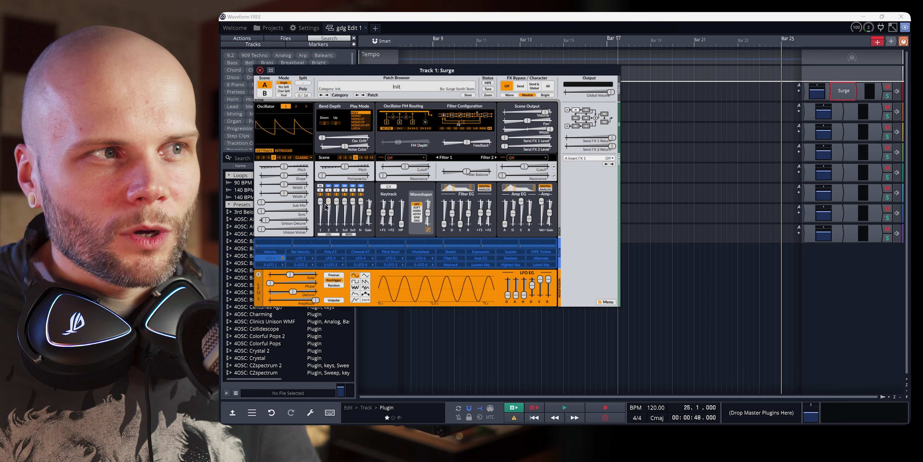
# Lower Surge's oscillator shape slightly and noise colour to about -13.39 %, then close the editor
pyautogui.moveTo(284, 176); pyautogui.dragTo(283, 178)
pyautogui.moveTo(349, 150); pyautogui.dragTo(343, 147)
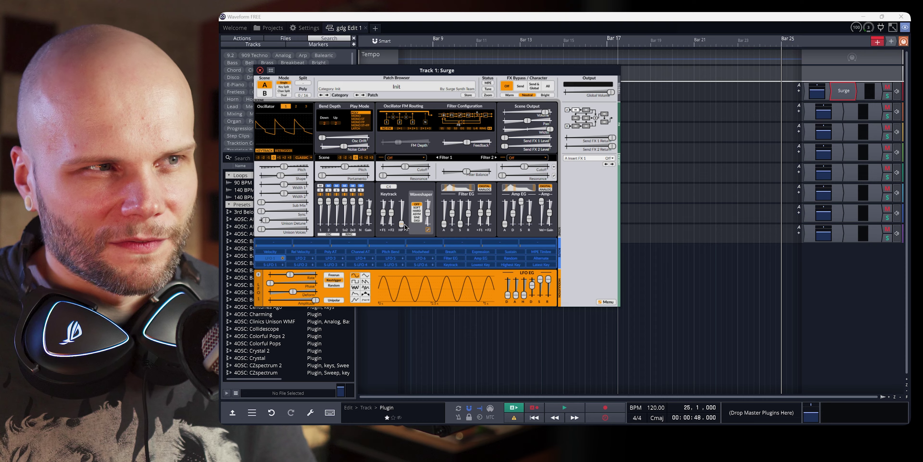
pyautogui.moveTo(431, 70); pyautogui.dragTo(532, 111)
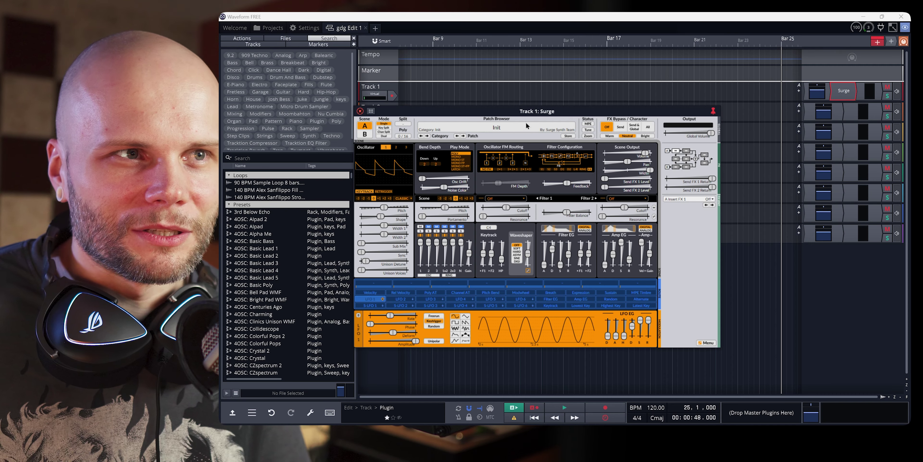
pyautogui.moveTo(635, 116)
pyautogui.mouseDown()
pyautogui.moveTo(245, 122)
pyautogui.moveTo(641, 124)
pyautogui.mouseUp()
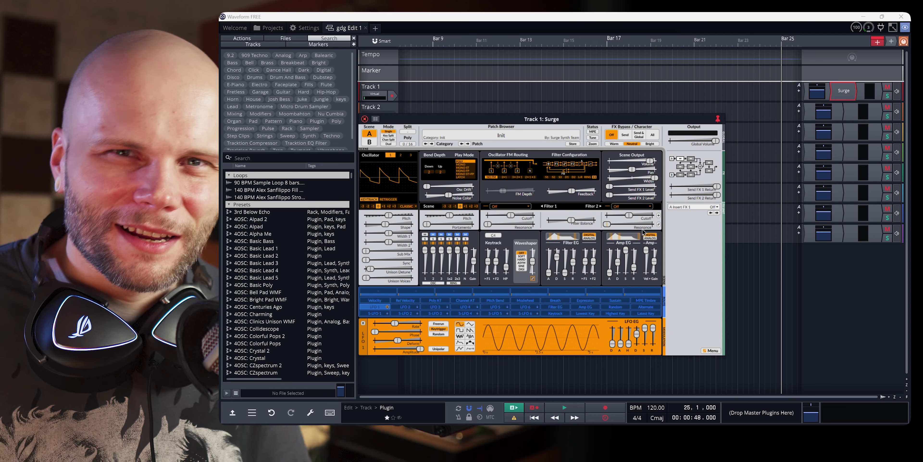
pyautogui.click(365, 118)
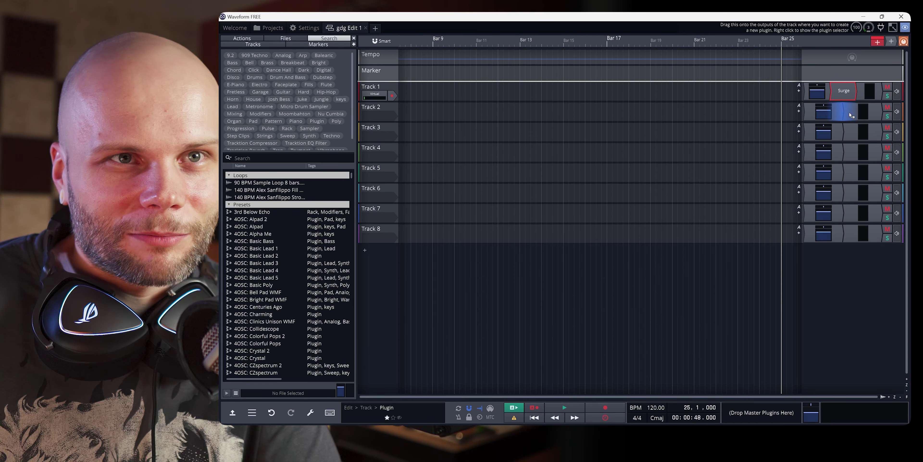
# Add MOK > Waverazor64 to Track 2's plugin slot, reposition its editor, then close it
pyautogui.click(852, 125)
pyautogui.moveTo(823, 193)
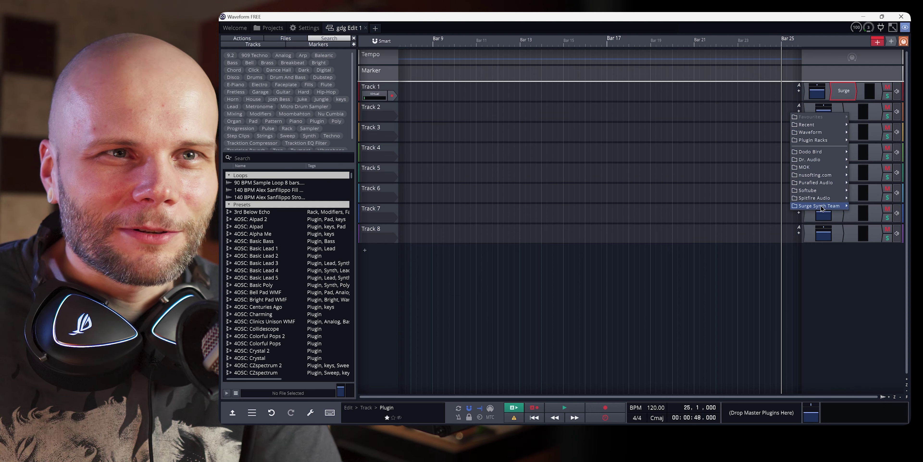
pyautogui.moveTo(830, 171)
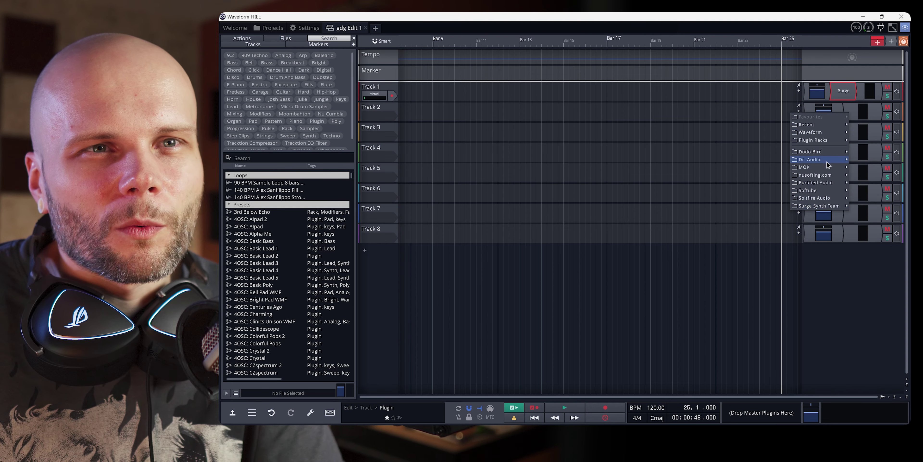
pyautogui.click(877, 175)
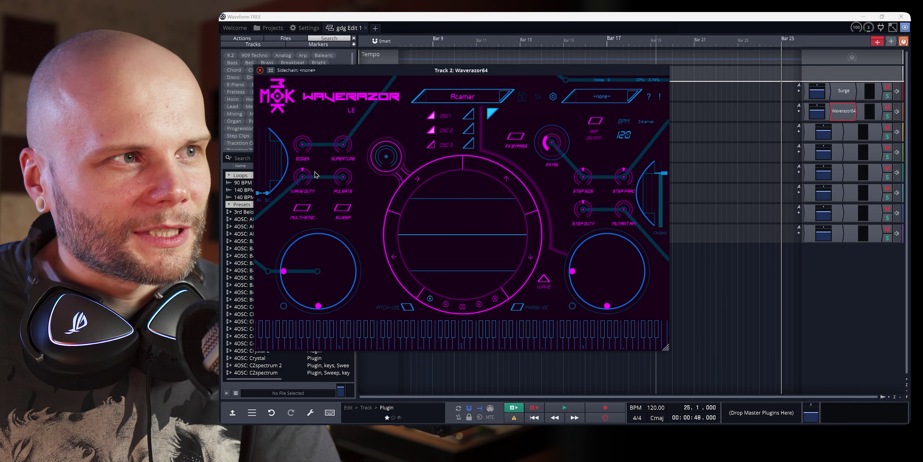
pyautogui.moveTo(473, 71); pyautogui.dragTo(490, 83)
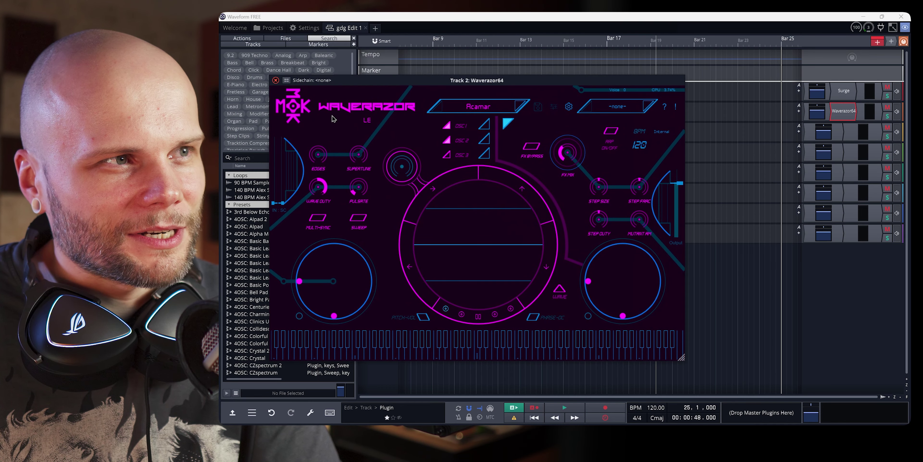
pyautogui.moveTo(405, 83); pyautogui.dragTo(426, 89)
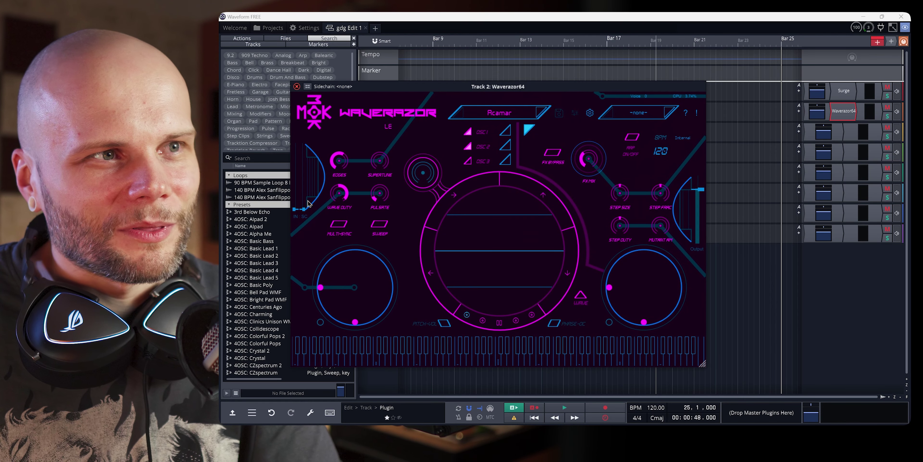
pyautogui.click(297, 87)
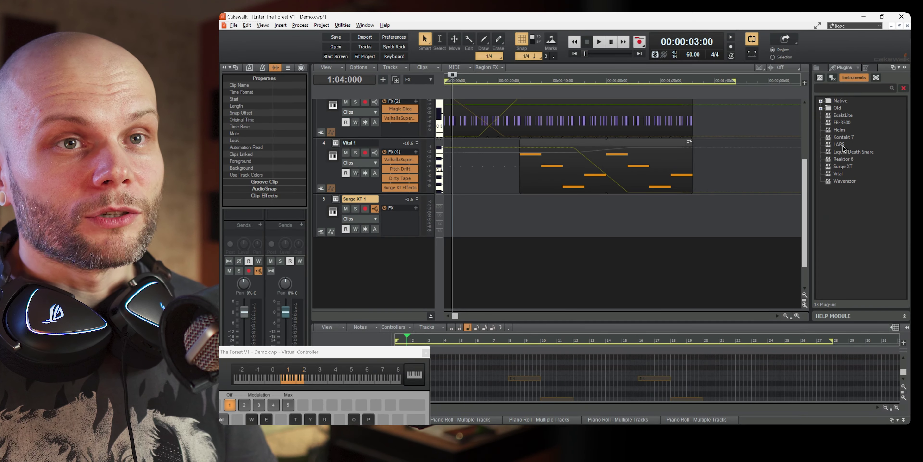
# Add a LABS instrument track, load Frozen Strings: Violin, and audition a couple of notes
pyautogui.click(839, 144)
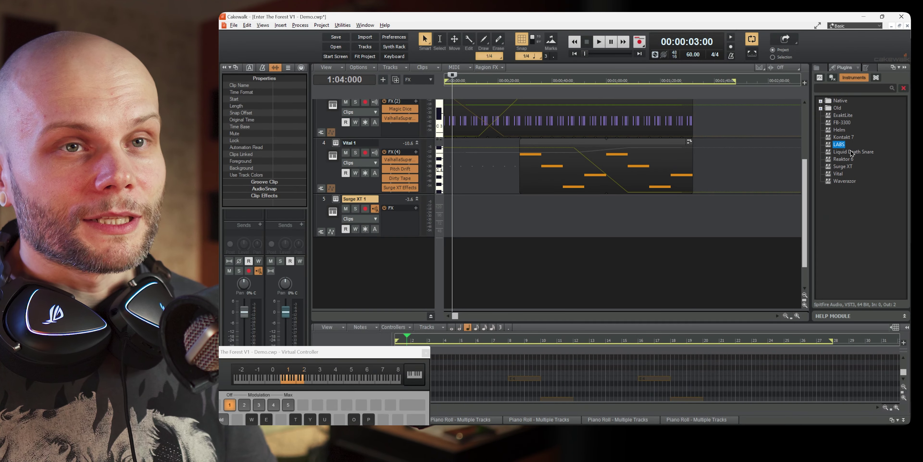
pyautogui.moveTo(843, 150); pyautogui.dragTo(361, 283)
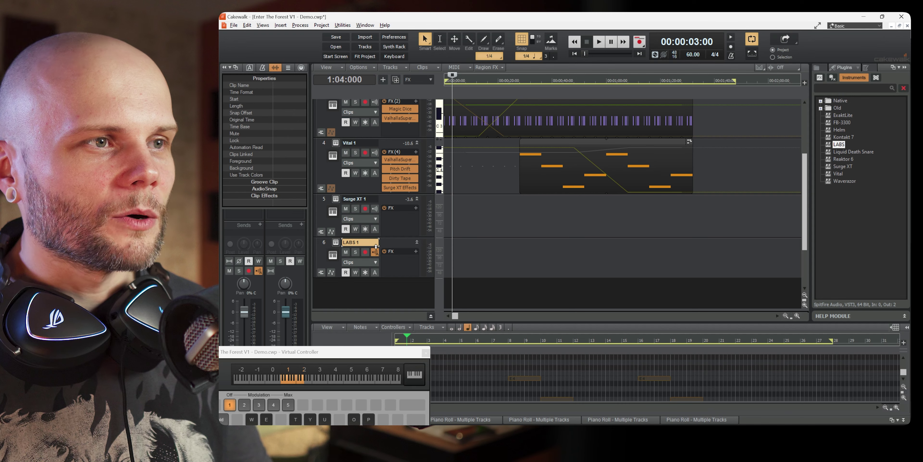
pyautogui.click(336, 242)
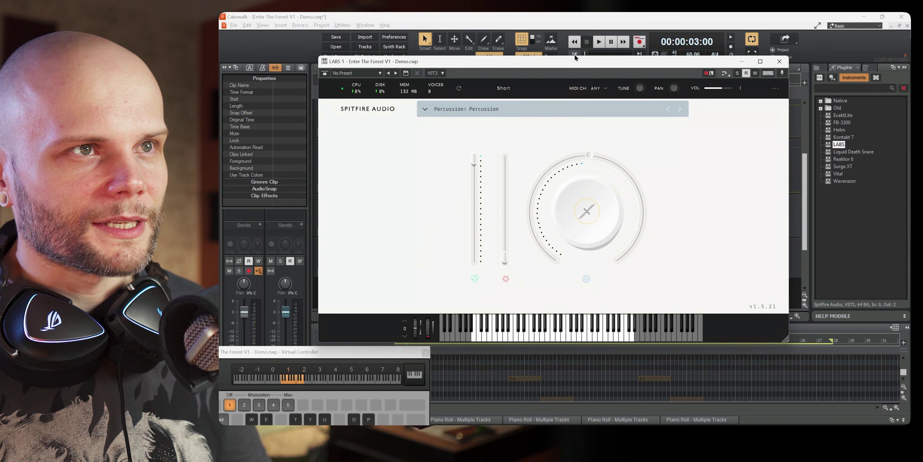
pyautogui.moveTo(576, 61); pyautogui.dragTo(598, 62)
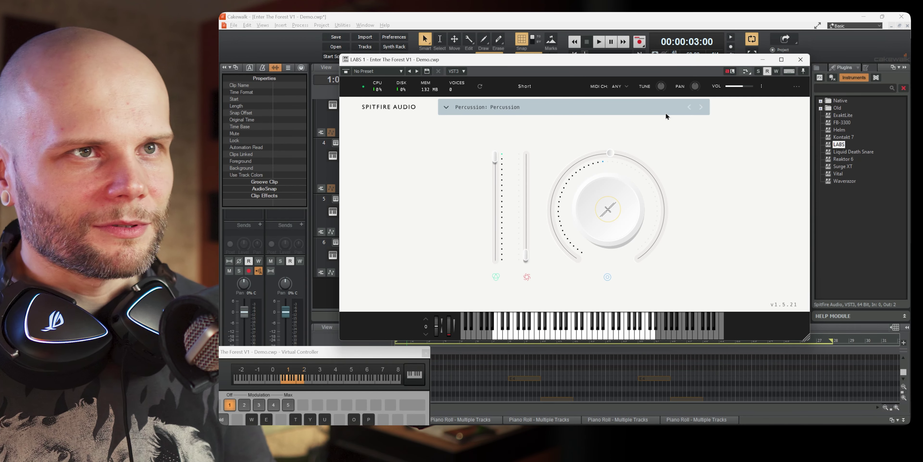
pyautogui.click(459, 108)
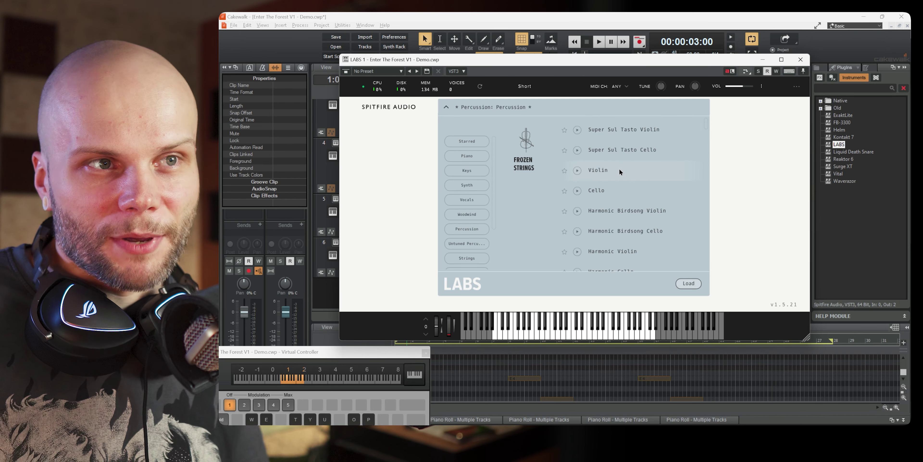
pyautogui.click(628, 177)
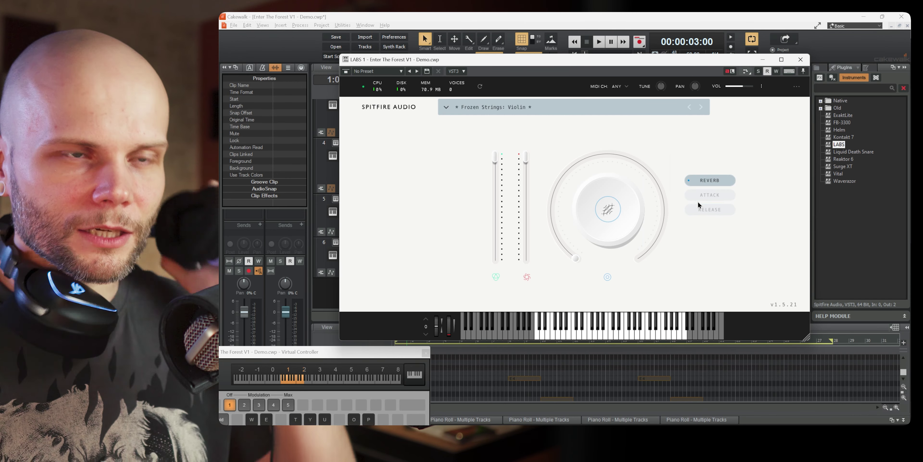
pyautogui.click(590, 338)
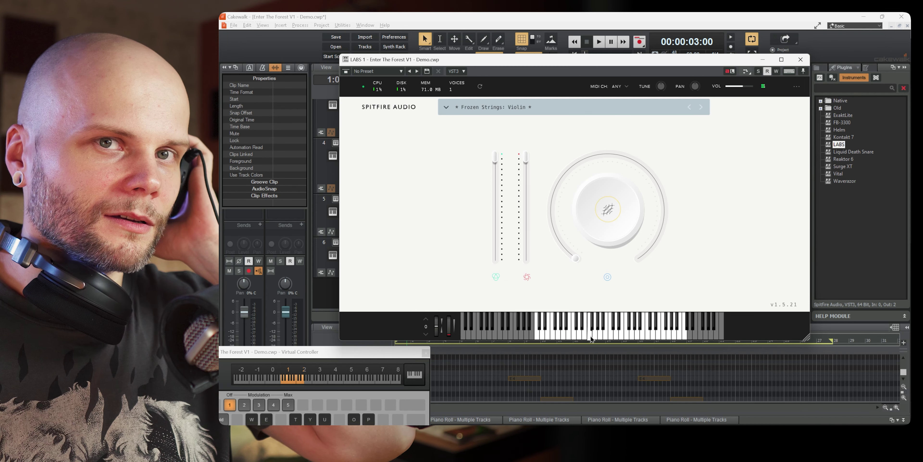
pyautogui.click(628, 332)
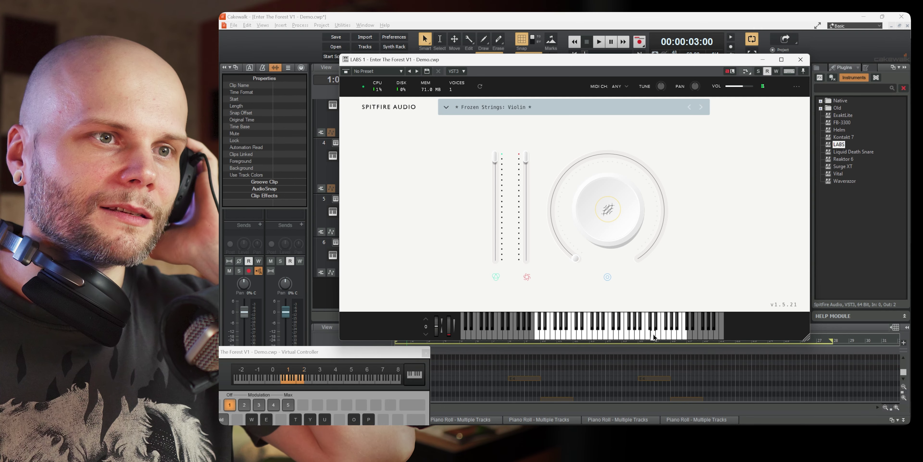
# Browse LABS presets filtered to Cello, clear the filter, then collapse the preset browser
pyautogui.click(509, 107)
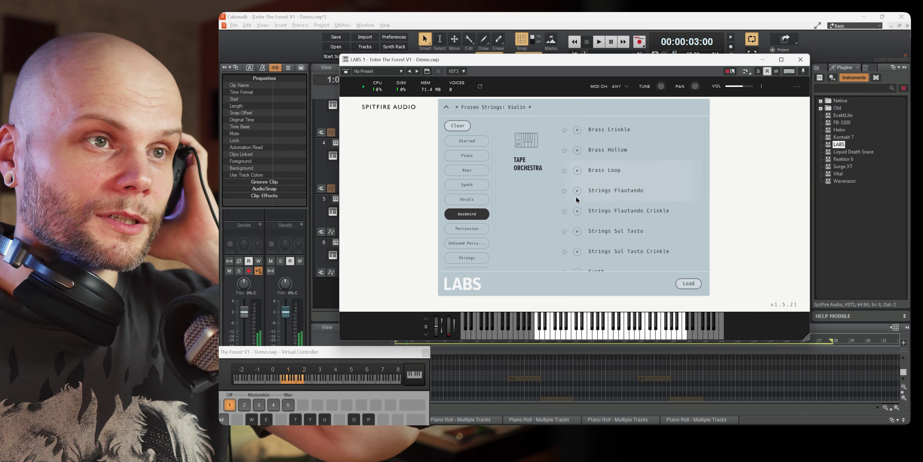
pyautogui.scroll(-2, 467, 201)
pyautogui.click(467, 233)
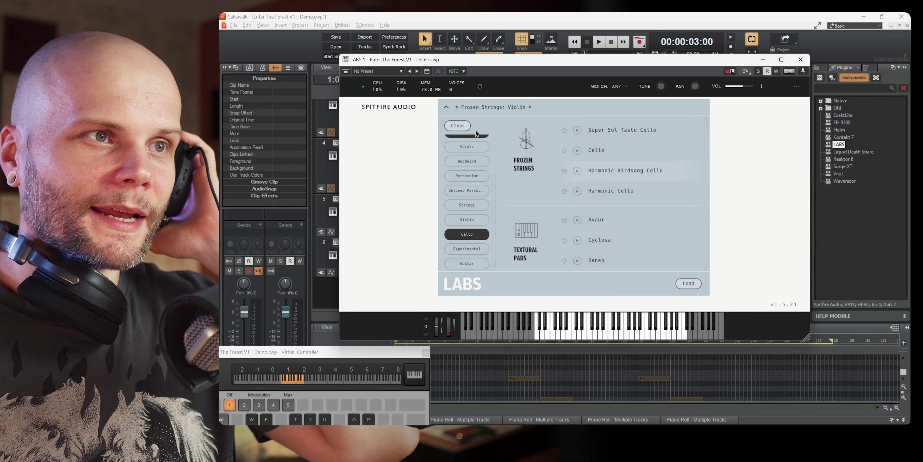
pyautogui.click(469, 128)
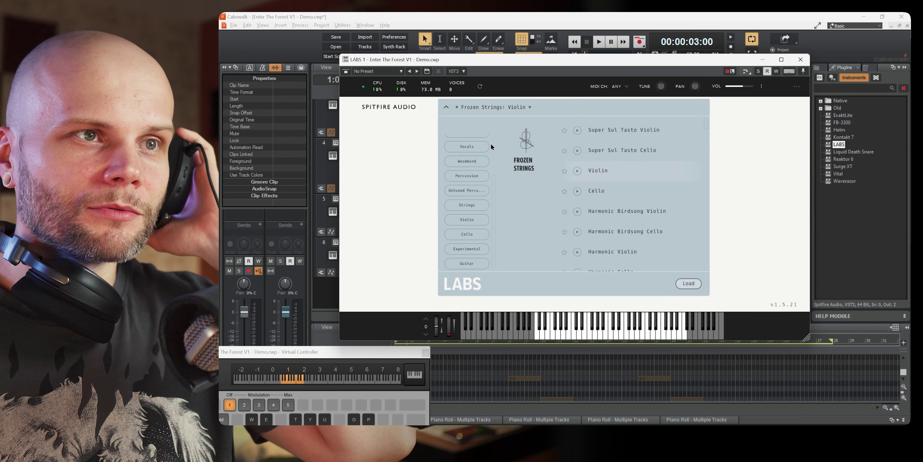
pyautogui.click(467, 233)
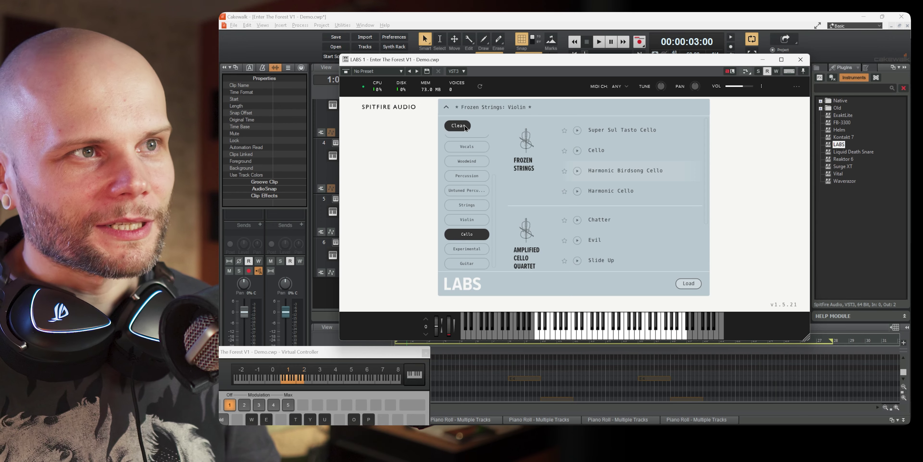
pyautogui.click(446, 107)
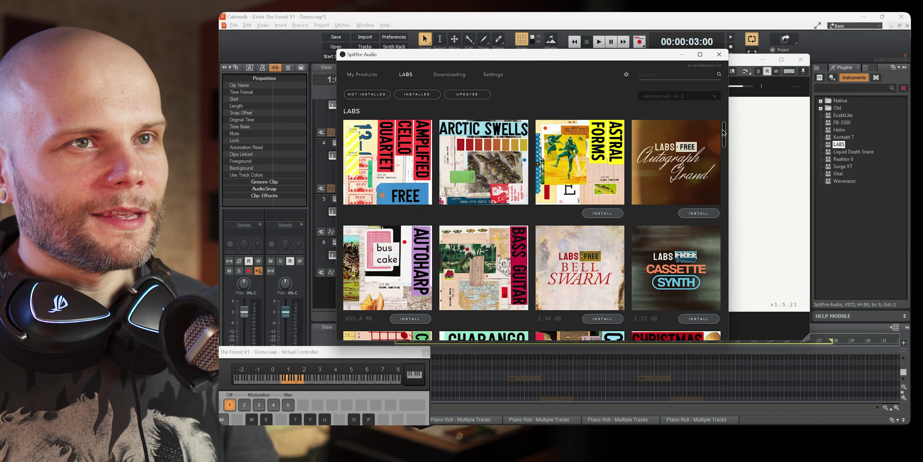
# Scroll the Spitfire Audio LABS library grid, then close the Spitfire Audio app
pyautogui.moveTo(724, 133)
pyautogui.mouseDown()
pyautogui.moveTo(742, 334)
pyautogui.moveTo(723, 126)
pyautogui.mouseUp()
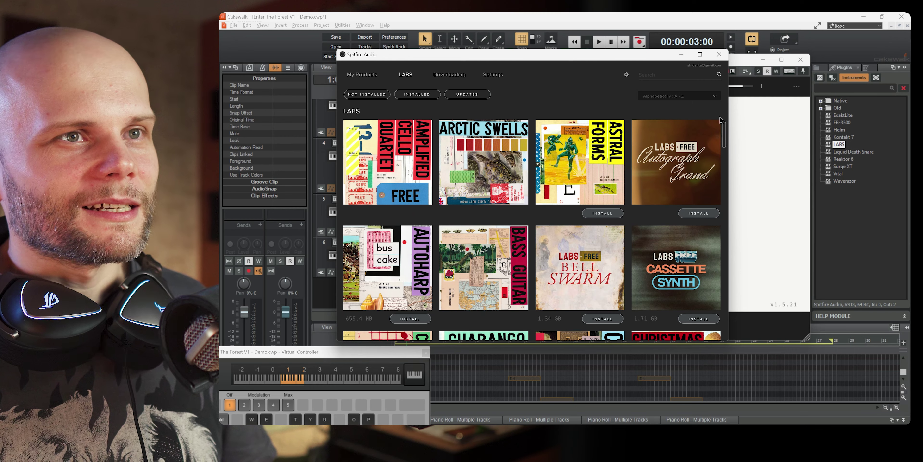
pyautogui.click(719, 54)
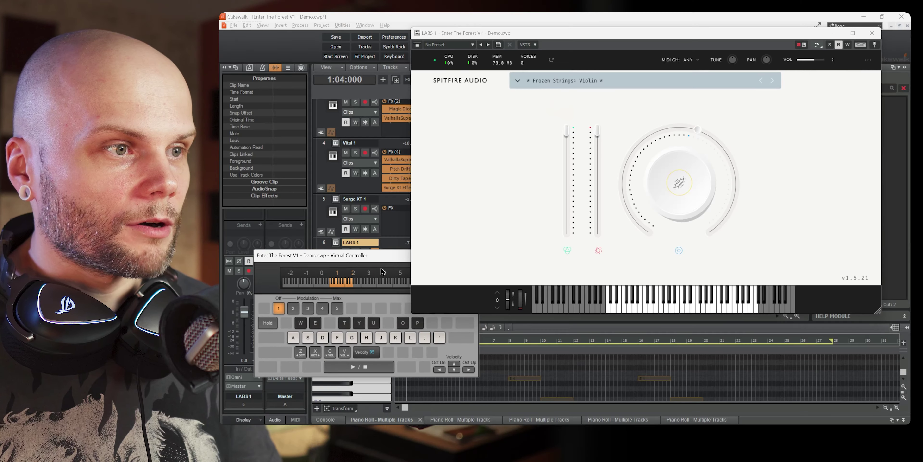
# Shift the Virtual Controller to octaves 3–4, play some notes, then move it and LABS 1 down
pyautogui.press('h')
pyautogui.press('d')
pyautogui.press('g')
pyautogui.press('h')
pyautogui.press('x')
pyautogui.press('x')
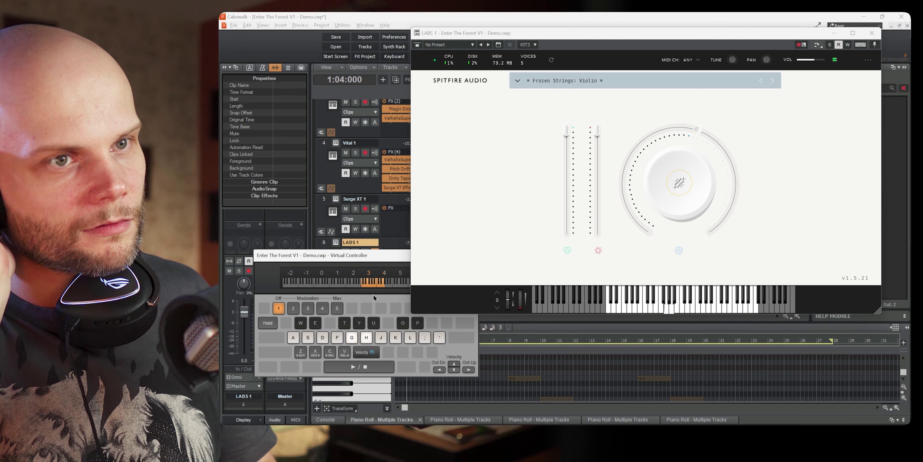
pyautogui.press('f')
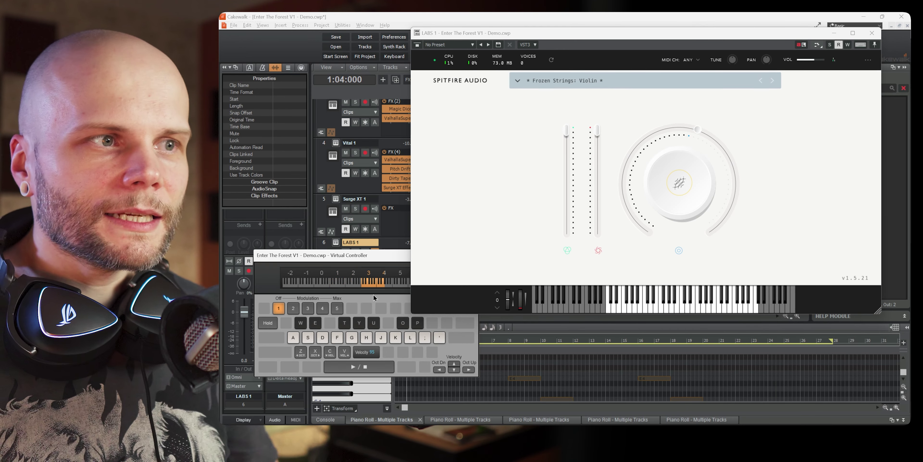
pyautogui.moveTo(379, 257); pyautogui.dragTo(231, 401)
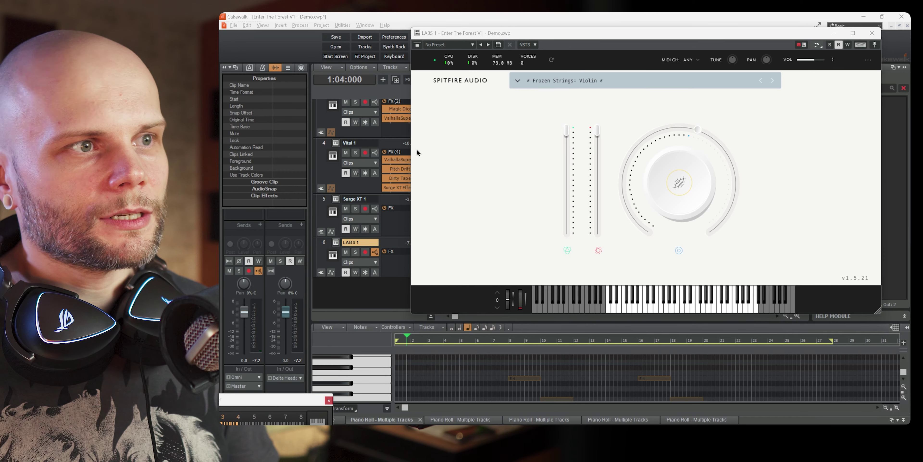
pyautogui.moveTo(625, 39); pyautogui.dragTo(498, 408)
# Rewind to the start and solo the LABS 1 track
pyautogui.click(471, 80)
pyautogui.click(447, 81)
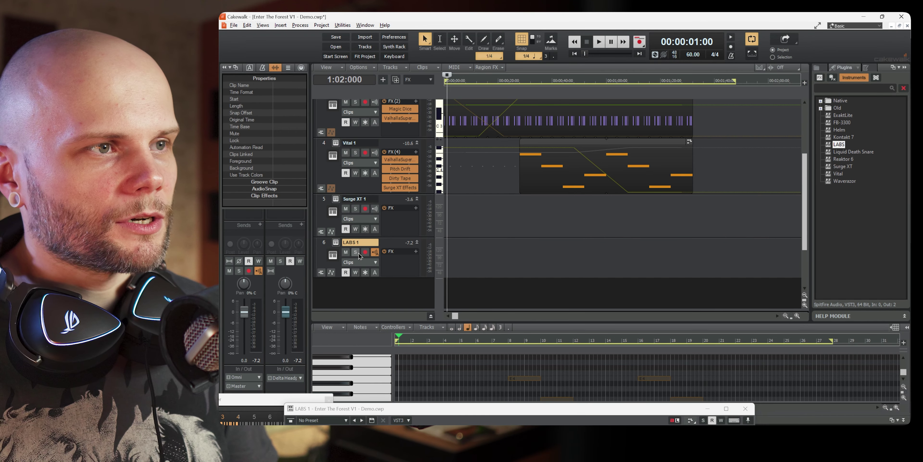
pyautogui.click(356, 252)
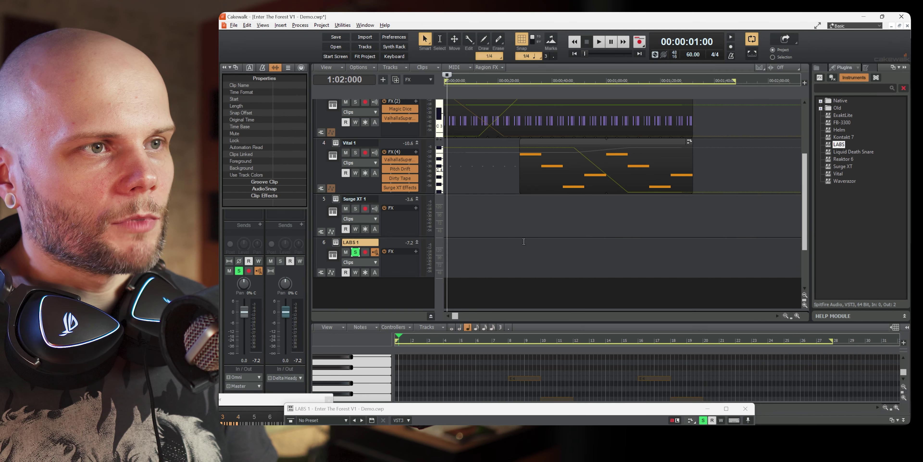
pyautogui.scroll(-3, 520, 241)
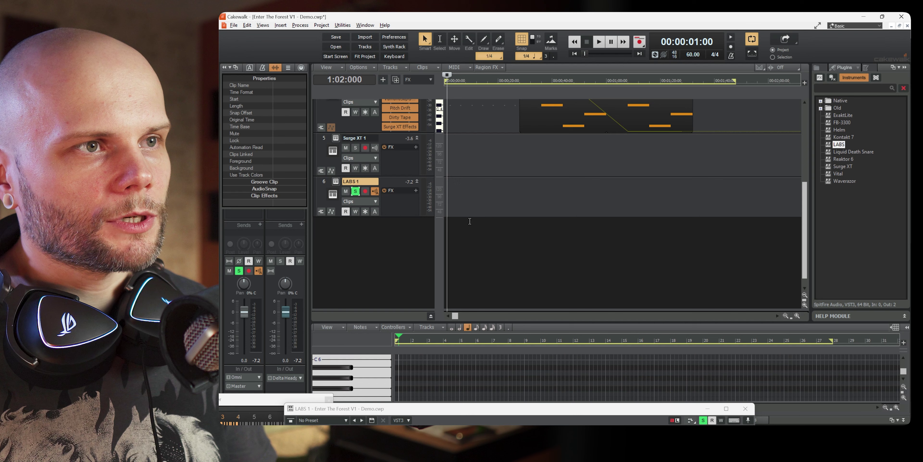
# Draw G#5, Bb5, F5 and a short F#5 note in the LABS 1 piano roll
pyautogui.click(402, 379)
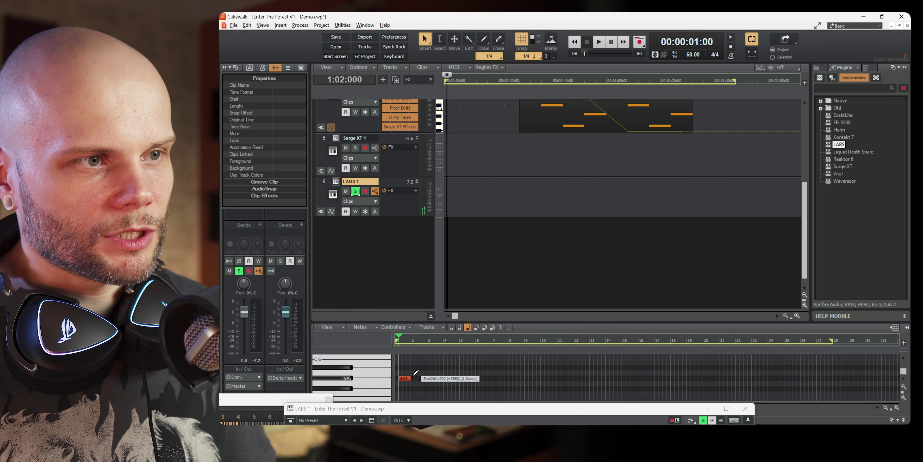
pyautogui.click(470, 367)
pyautogui.click(562, 394)
pyautogui.click(516, 388)
# Play back the new LABS 1 notes with the instrument window moved aside
pyautogui.click(726, 408)
pyautogui.press('space')
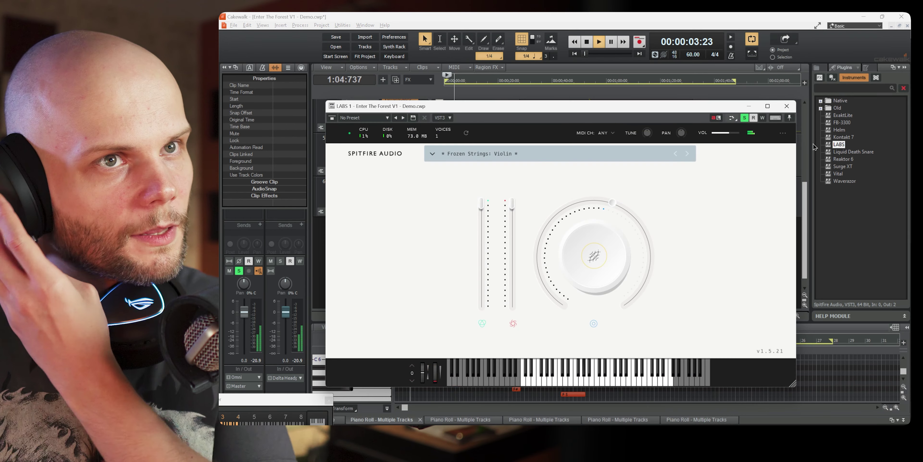
pyautogui.moveTo(729, 109); pyautogui.dragTo(676, 417)
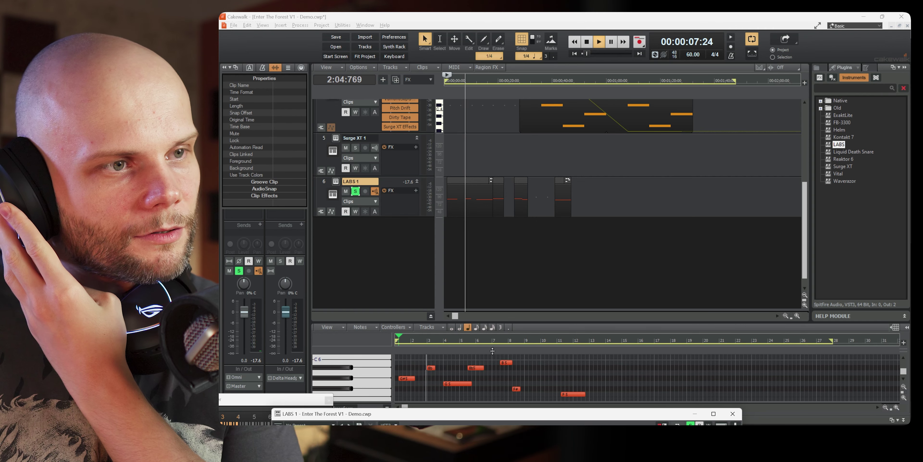
pyautogui.press('space')
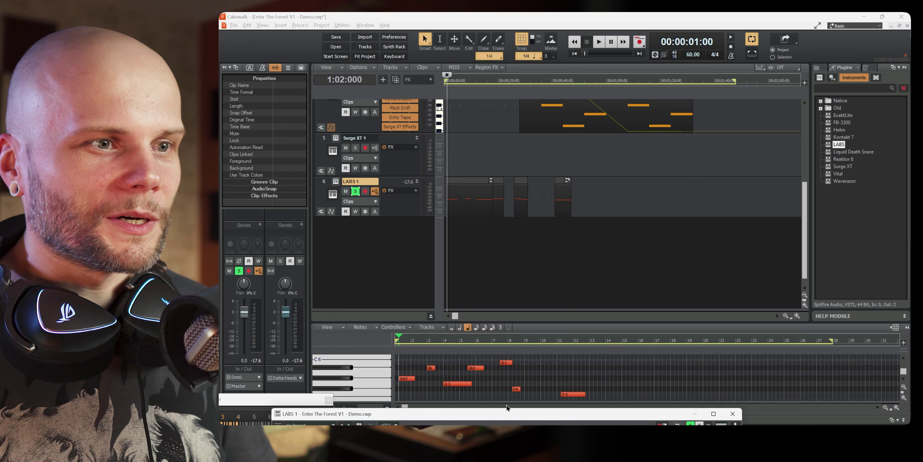
# Close the LABS 1 instrument window and unsolo the track
pyautogui.moveTo(507, 408); pyautogui.dragTo(563, 108)
pyautogui.click(789, 108)
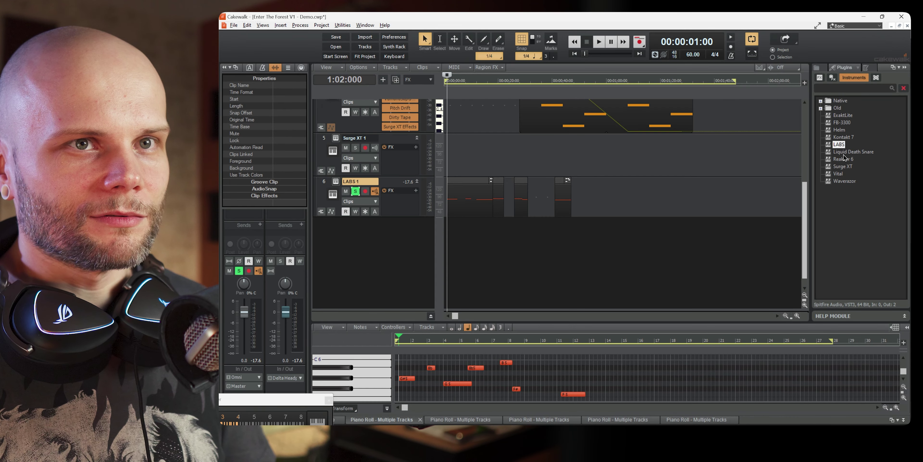
pyautogui.moveTo(833, 147)
pyautogui.mouseDown()
pyautogui.moveTo(370, 265)
pyautogui.moveTo(348, 227)
pyautogui.moveTo(711, 209)
pyautogui.moveTo(837, 144)
pyautogui.moveTo(832, 152)
pyautogui.mouseUp()
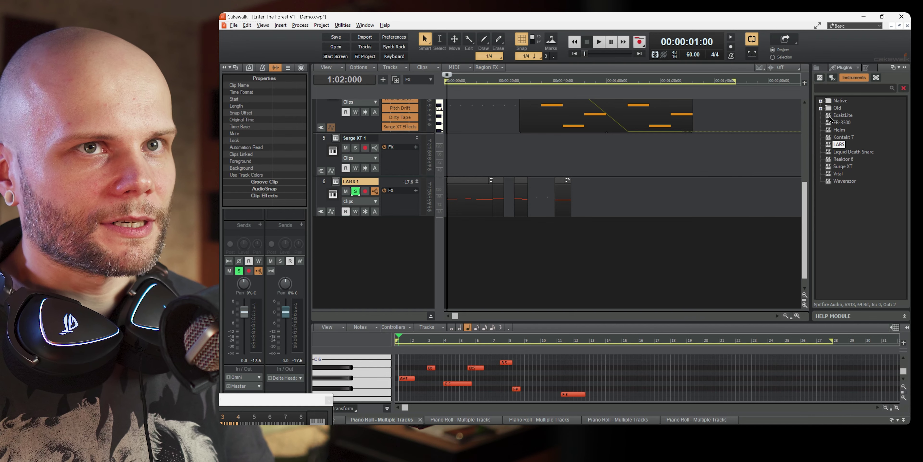
pyautogui.click(336, 183)
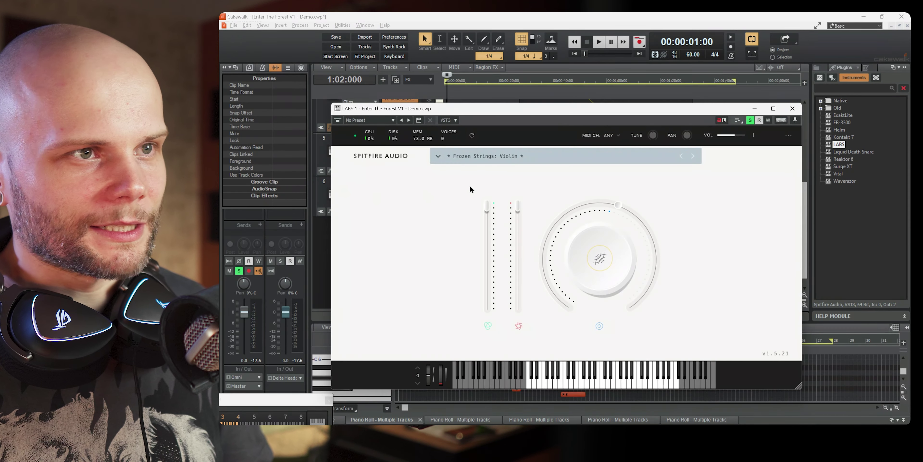
pyautogui.click(793, 108)
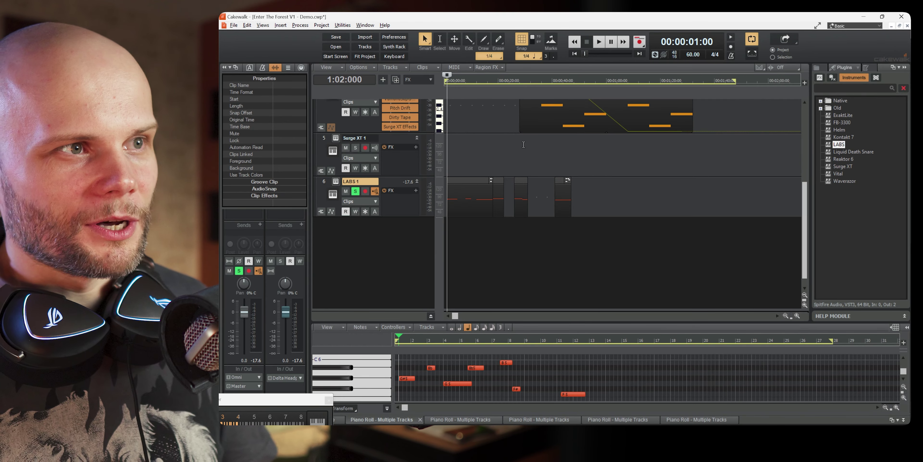
pyautogui.click(355, 191)
# Record-arm LABS 1, move the Virtual Controller to the lower right, and click a LABS 1 clip
pyautogui.click(366, 191)
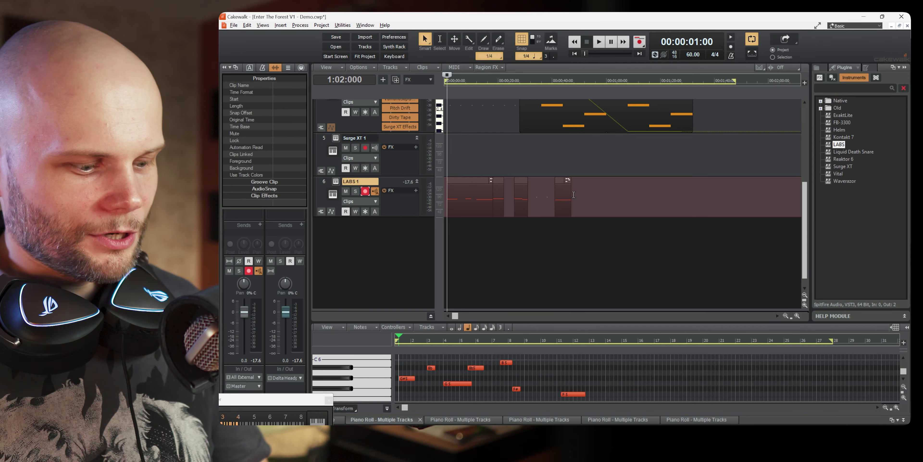
pyautogui.moveTo(272, 405); pyautogui.dragTo(828, 270)
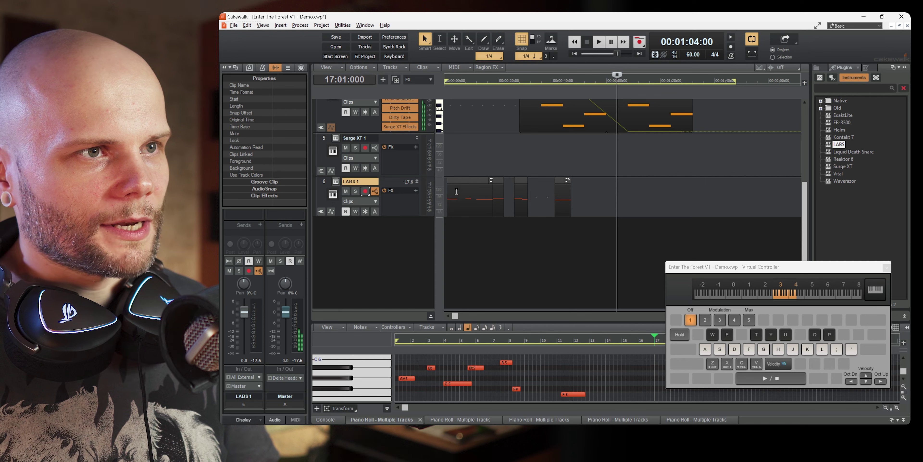
pyautogui.click(463, 185)
pyautogui.click(609, 194)
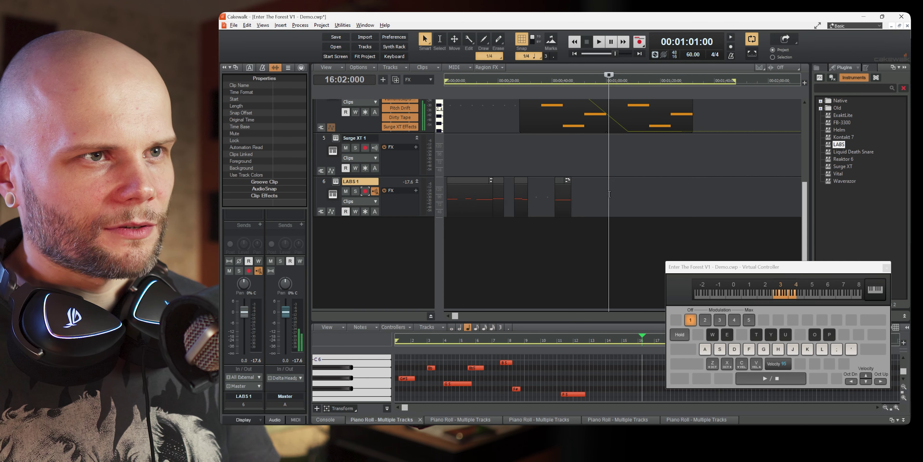
# Bounce the selected LABS 1 clips into one clip and move it to the project start
pyautogui.moveTo(609, 193); pyautogui.dragTo(448, 200)
pyautogui.rightClick(477, 190)
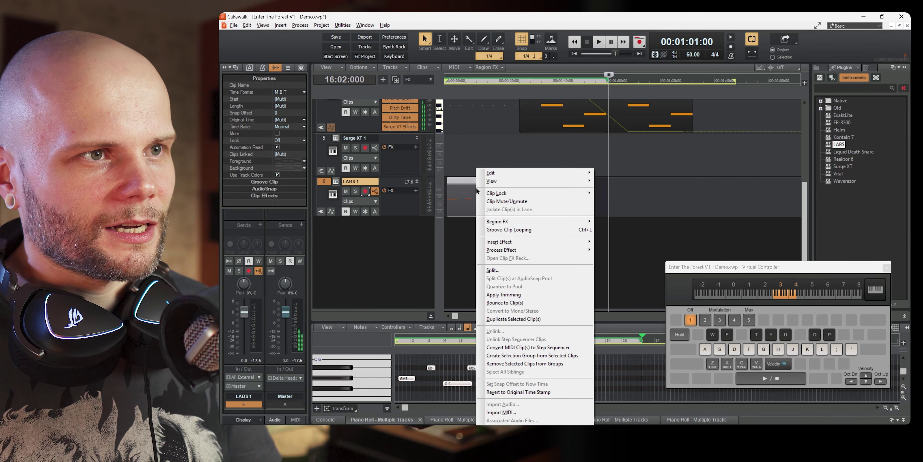
pyautogui.click(524, 302)
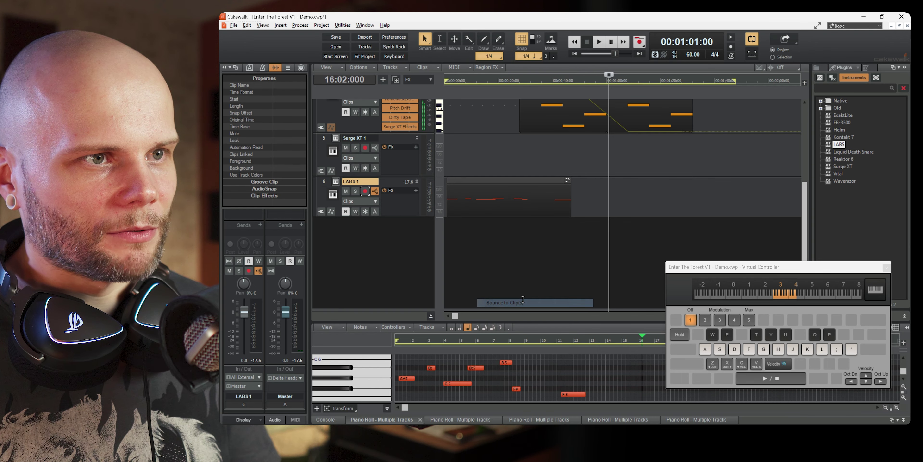
pyautogui.moveTo(502, 180); pyautogui.dragTo(499, 180)
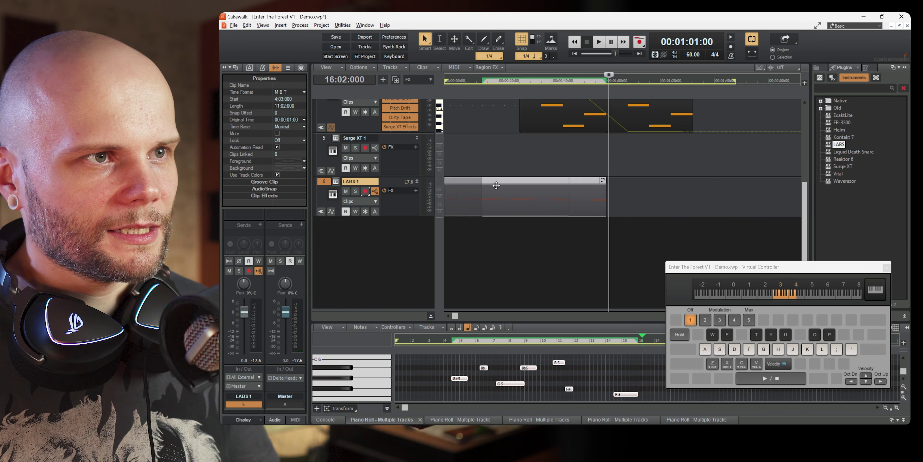
# Enable Groove Clip looping and stretch the clip to repeat further along
pyautogui.click(248, 182)
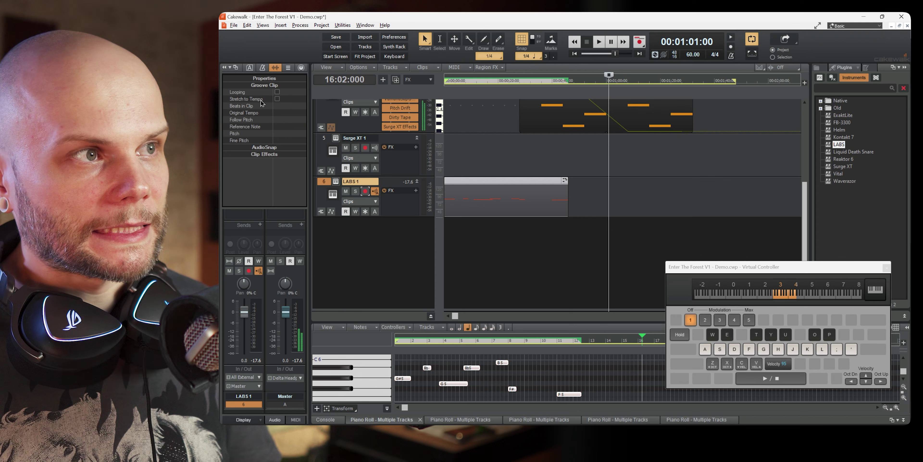
pyautogui.click(277, 92)
pyautogui.moveTo(563, 186); pyautogui.dragTo(694, 202)
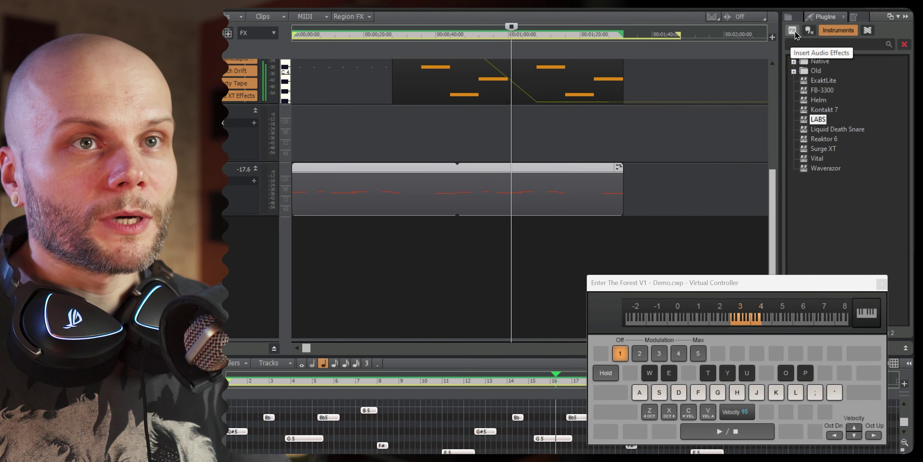
# Add ValhallaSupermassive to the LABS 1 track and move the now time earlier
pyautogui.click(821, 78)
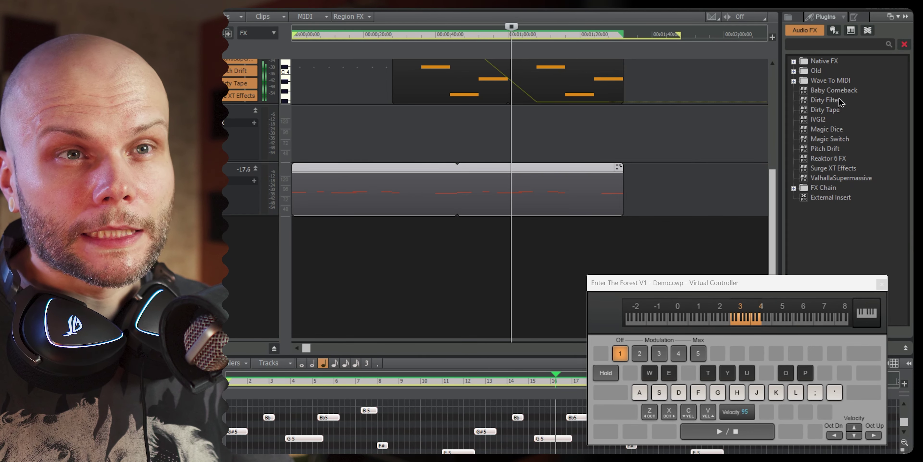
pyautogui.moveTo(856, 181); pyautogui.dragTo(229, 206)
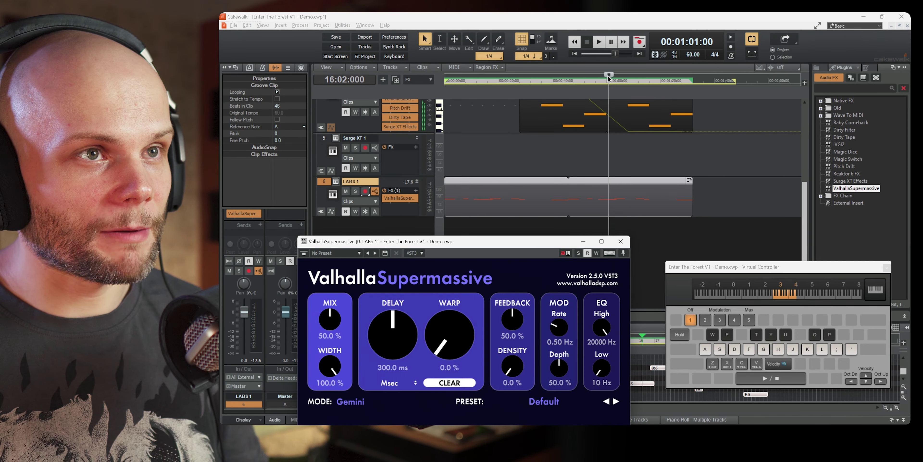
pyautogui.moveTo(609, 76); pyautogui.dragTo(506, 77)
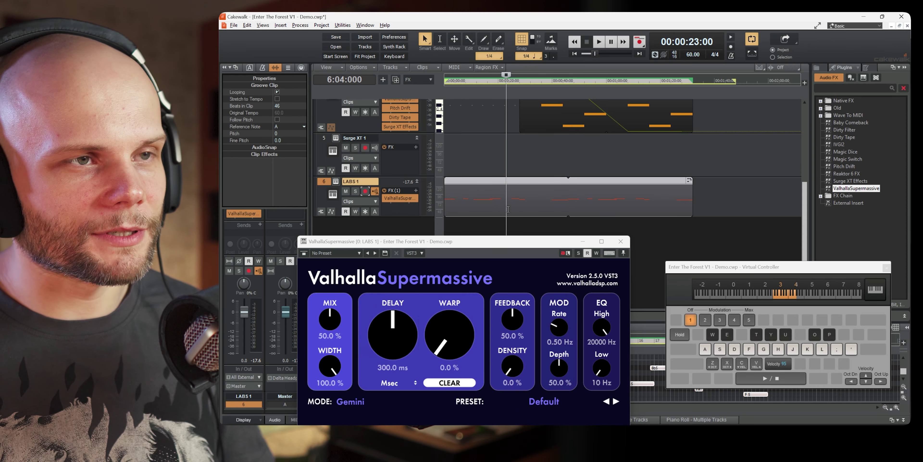
# Load the Reverbs > Z-Massive > DarkMatter preset and listen to it in playback
pyautogui.click(355, 191)
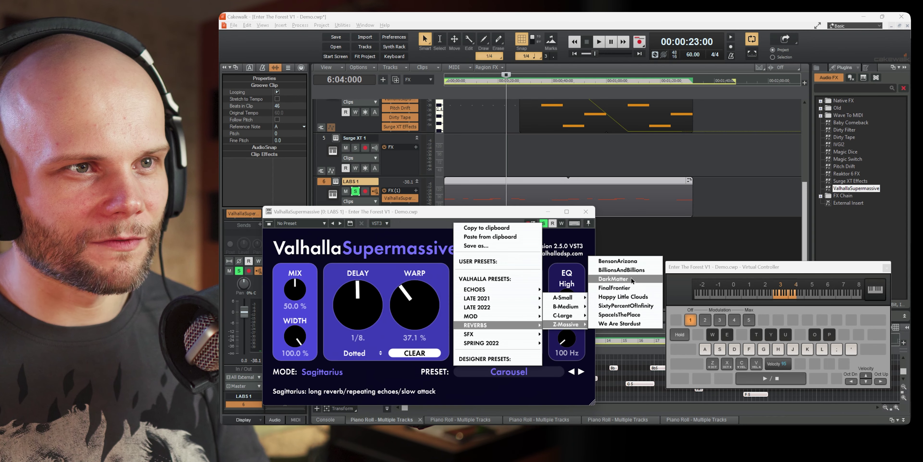
pyautogui.click(632, 278)
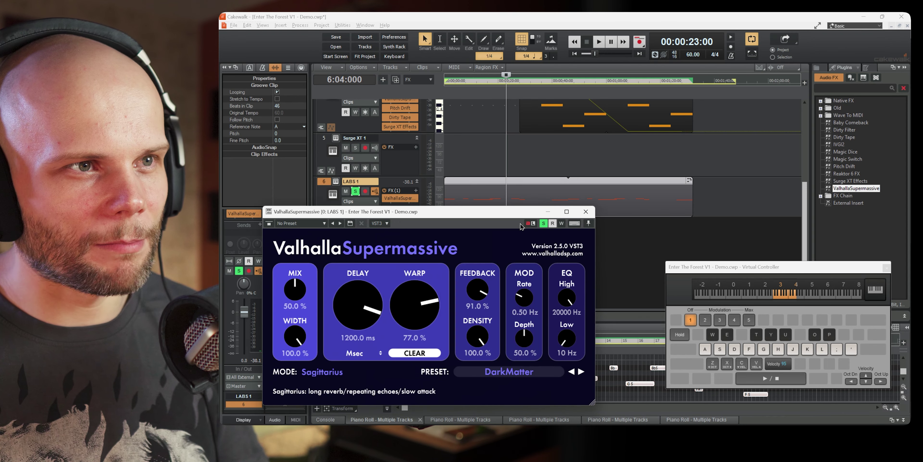
pyautogui.moveTo(466, 211); pyautogui.dragTo(476, 229)
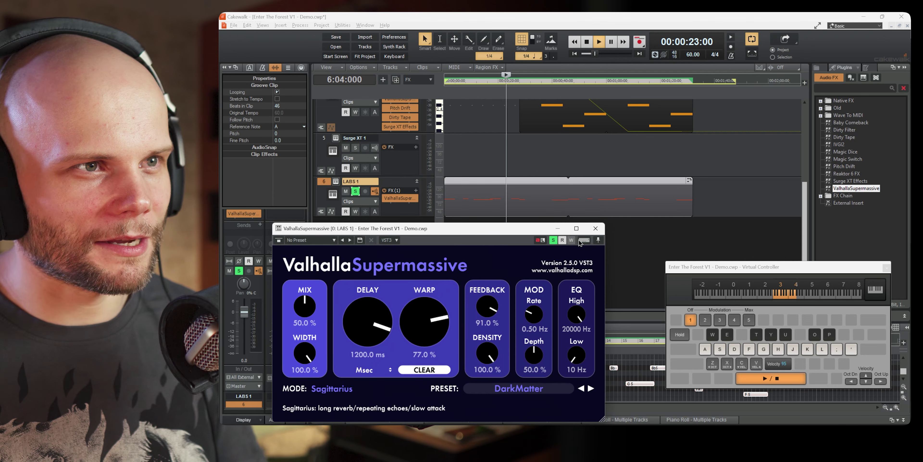
pyautogui.press('space')
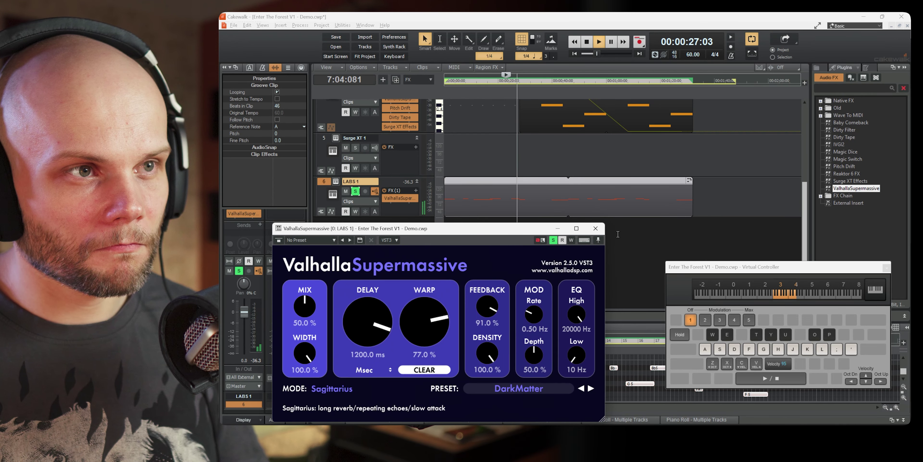
pyautogui.press('XF86AudioLowerVolume')
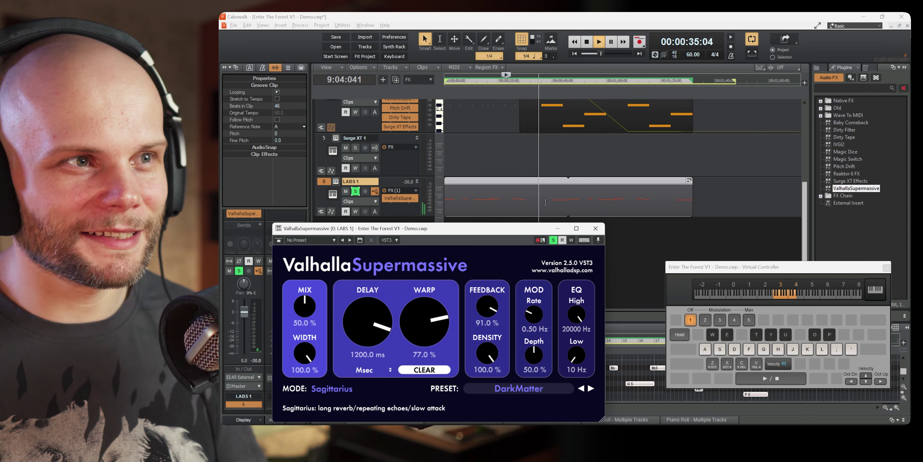
pyautogui.press('space')
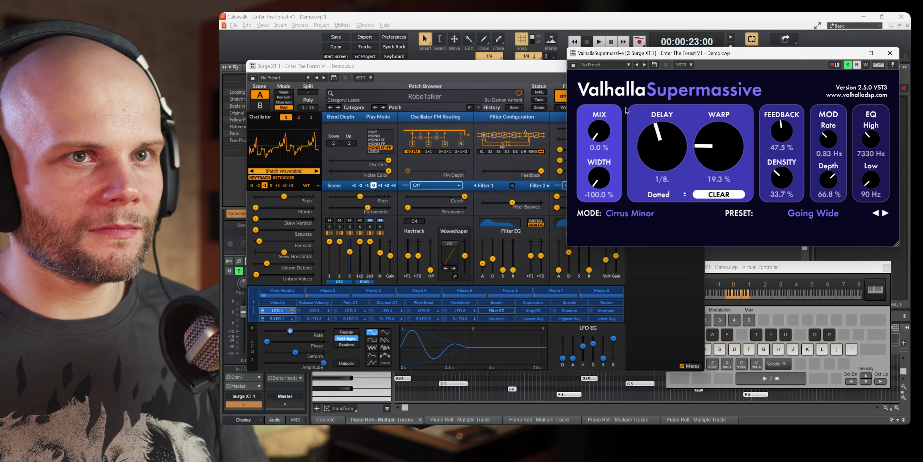
# Raise the reverb mix to 40% and audition the House Of Chords patch with Virtual Controller keys
pyautogui.moveTo(599, 133); pyautogui.dragTo(615, 73)
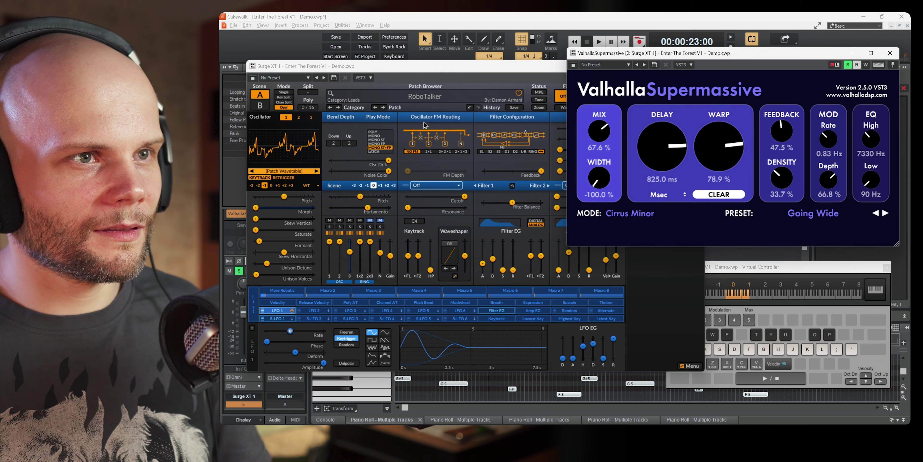
pyautogui.press('x')
pyautogui.press('x')
pyautogui.press('z')
pyautogui.press('z')
pyautogui.press('h')
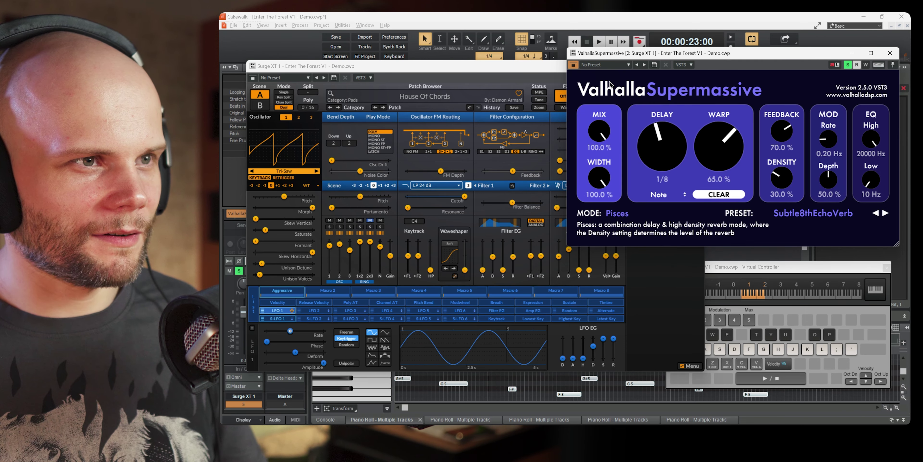
pyautogui.press('h')
pyautogui.press('g')
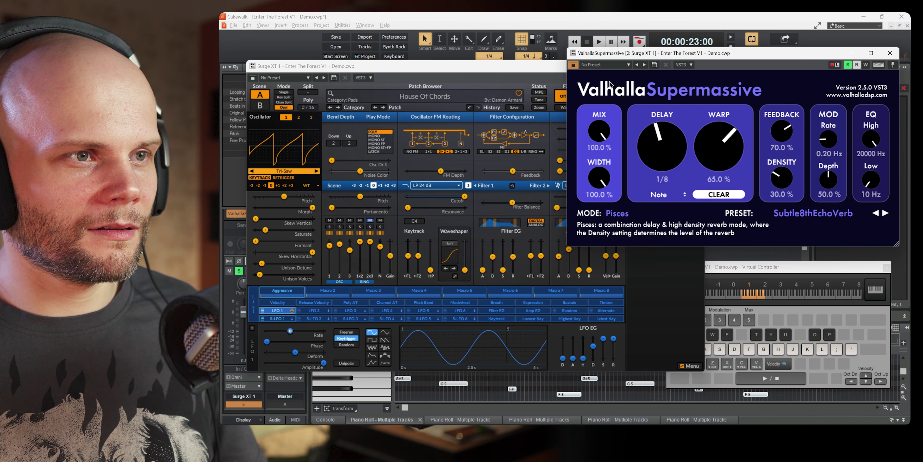
pyautogui.press('t')
# Play more notes and a chord to hear the SixteenthNoteSentry echoes
pyautogui.press('h')
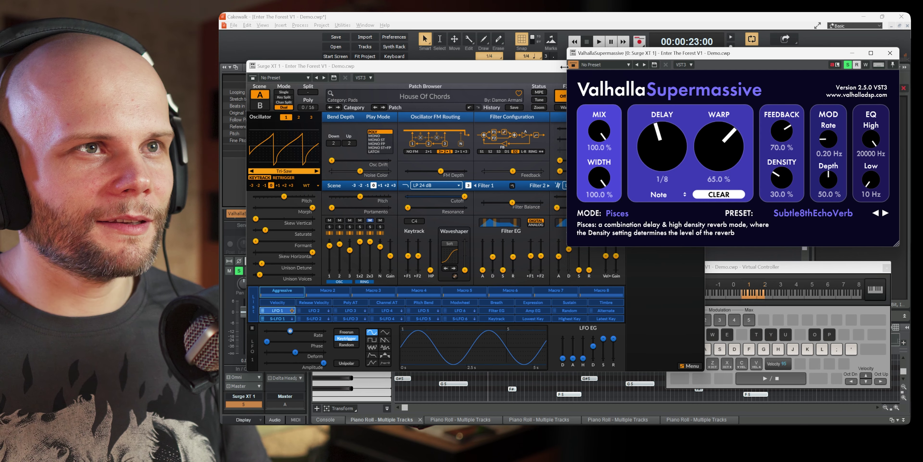
pyautogui.press('f')
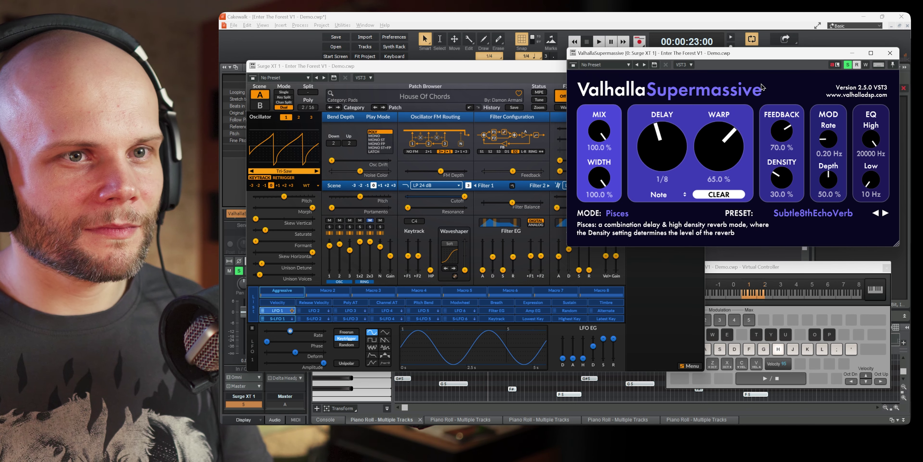
pyautogui.press('t')
pyautogui.press('y')
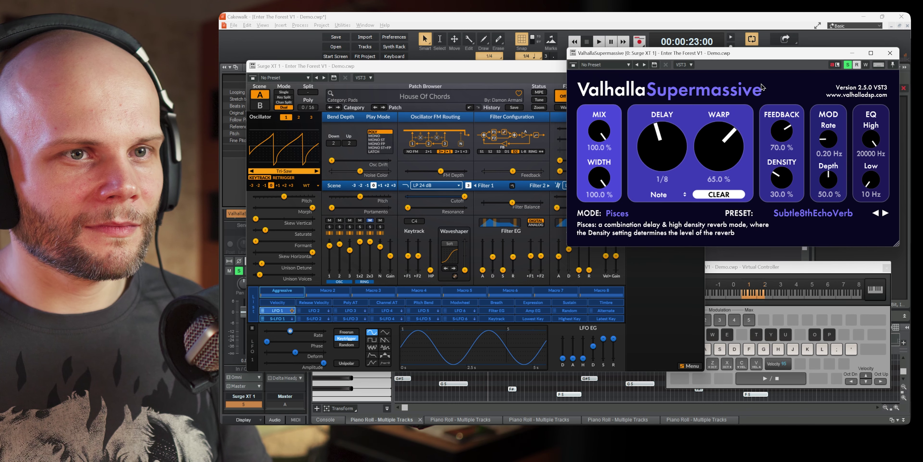
pyautogui.press('g')
pyautogui.press('f')
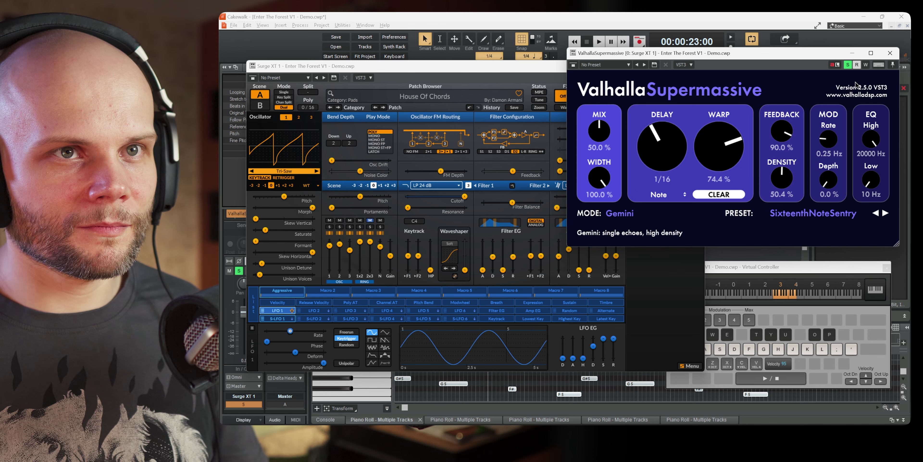
# Close the Valhalla and Surge XT windows and return the now time to the start
pyautogui.click(888, 56)
pyautogui.click(704, 66)
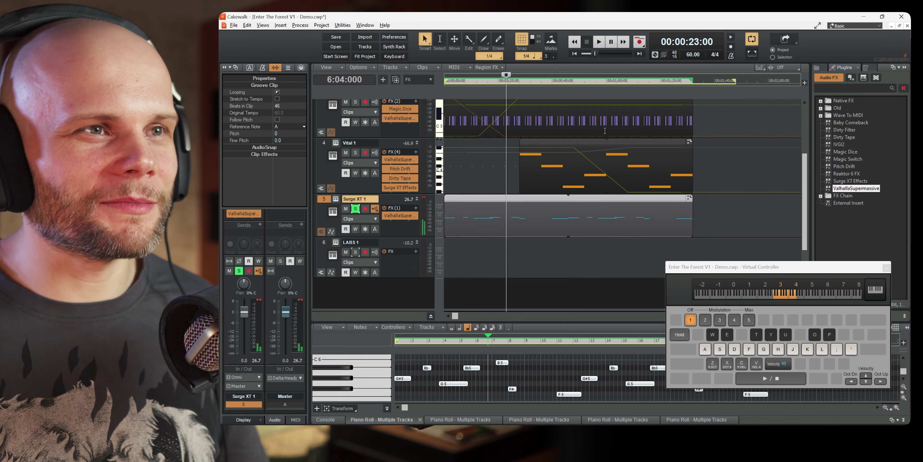
pyautogui.moveTo(505, 75); pyautogui.dragTo(446, 82)
# Hide track 3's T1 lane and collapse Reaktor 6 1's automation lanes
pyautogui.click(331, 138)
pyautogui.scroll(1, 331, 168)
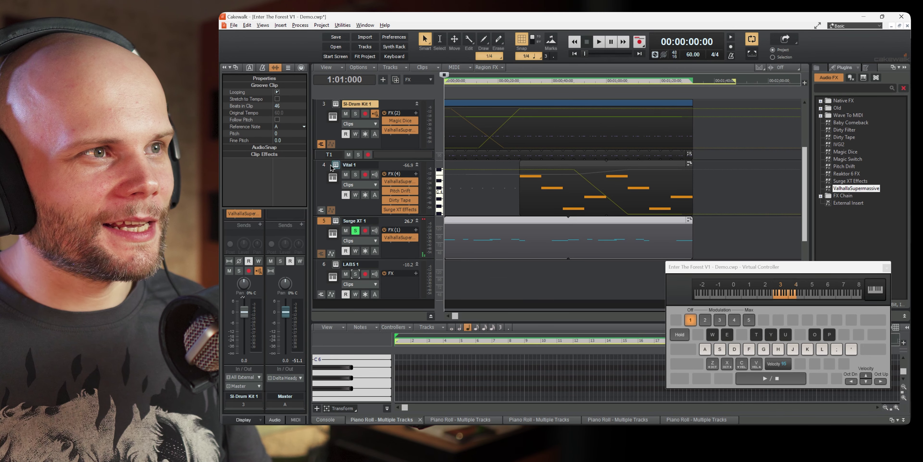
pyautogui.click(322, 144)
pyautogui.scroll(1, 341, 126)
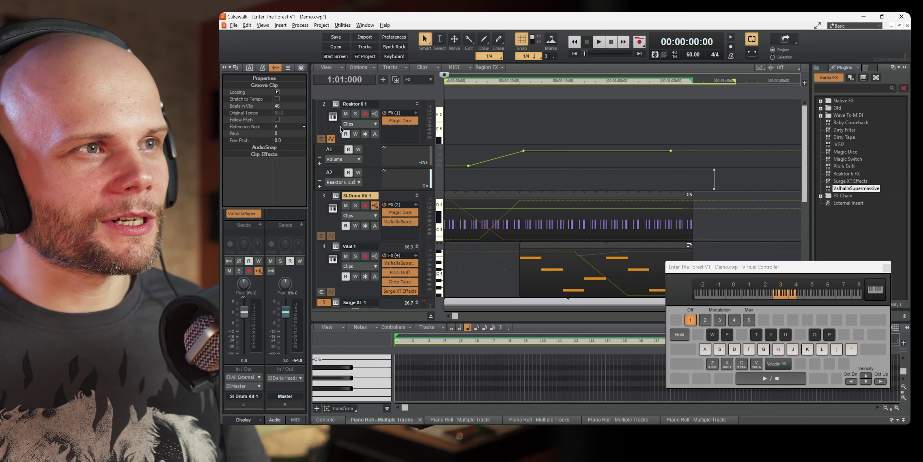
pyautogui.click(322, 139)
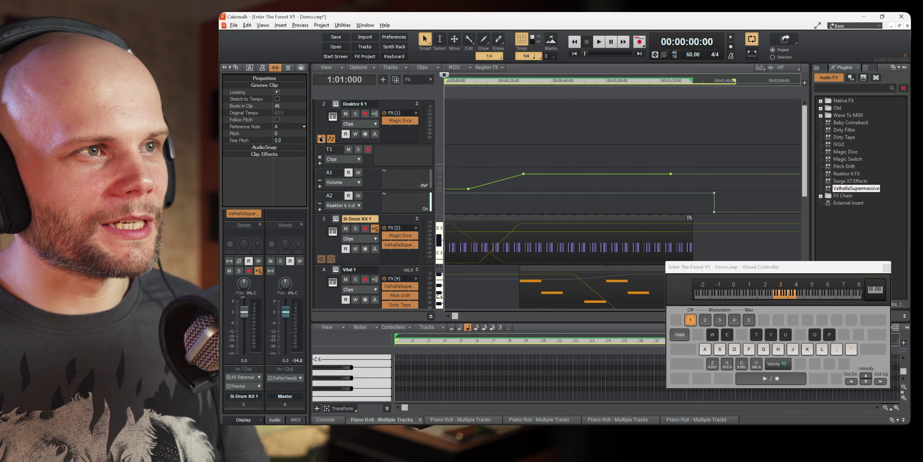
pyautogui.click(321, 139)
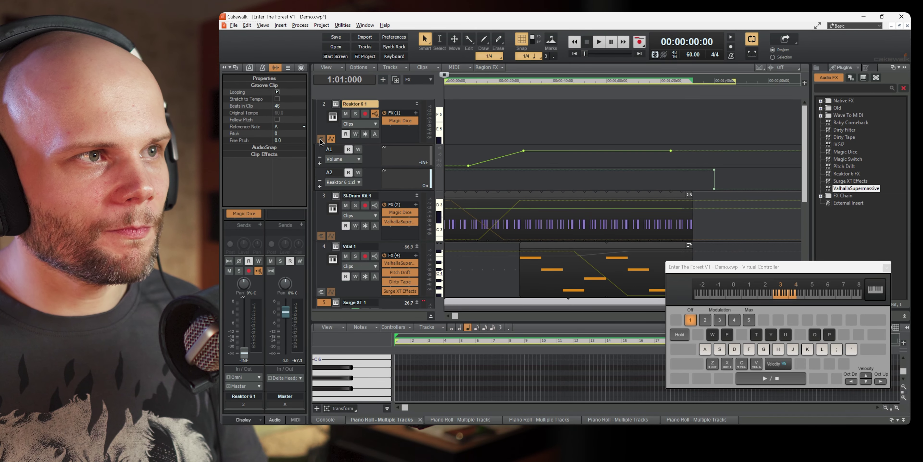
pyautogui.press('Down')
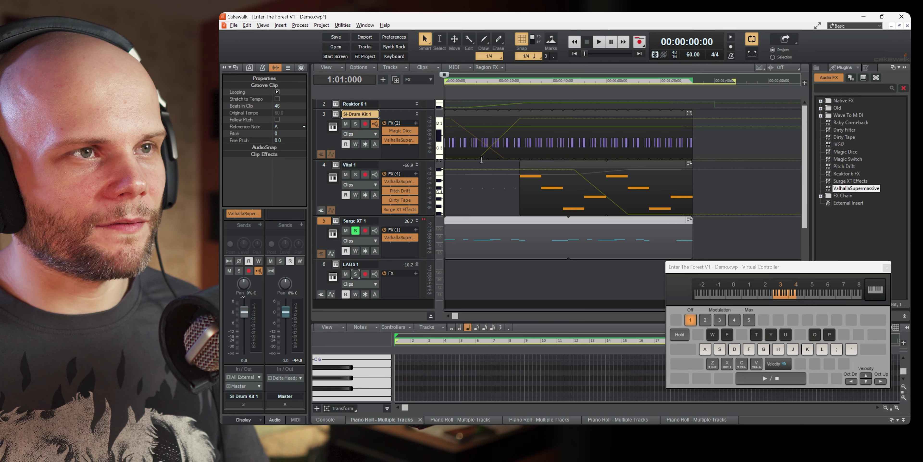
# Show SI-Drum Kit 1's automation lanes taller and review lane A2's ValhallaSupermassive parameter list
pyautogui.click(331, 154)
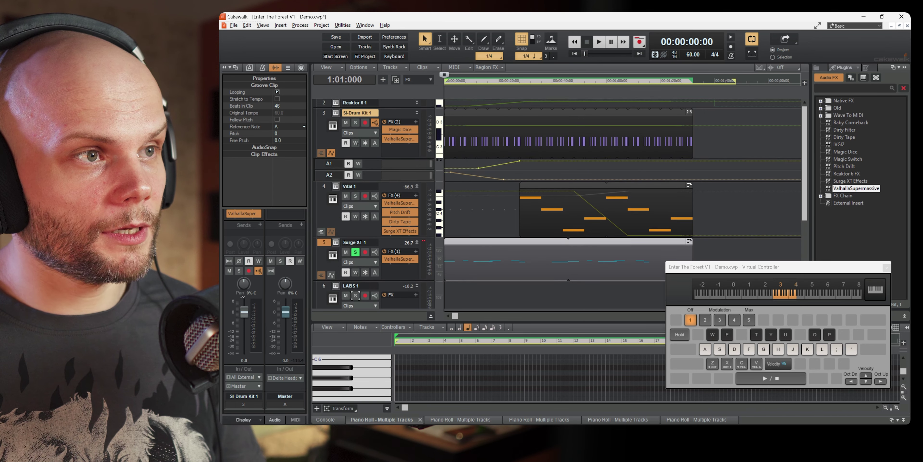
pyautogui.moveTo(345, 182); pyautogui.dragTo(345, 204)
pyautogui.scroll(1, 338, 178)
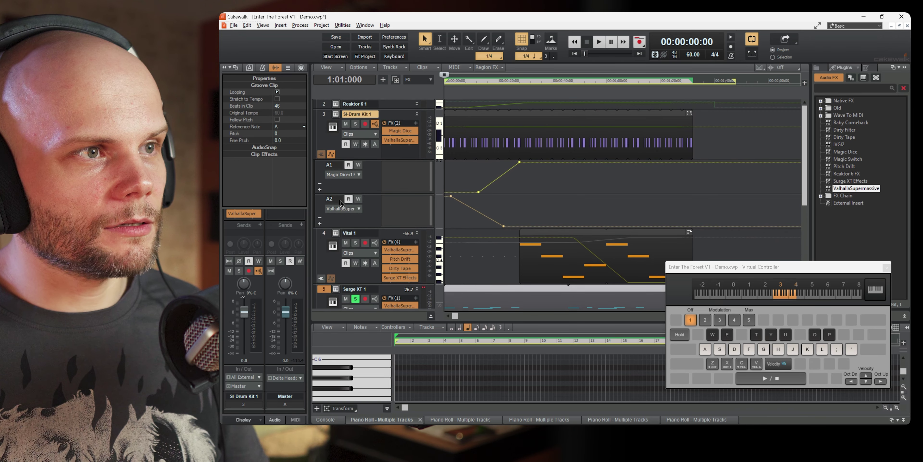
pyautogui.click(358, 209)
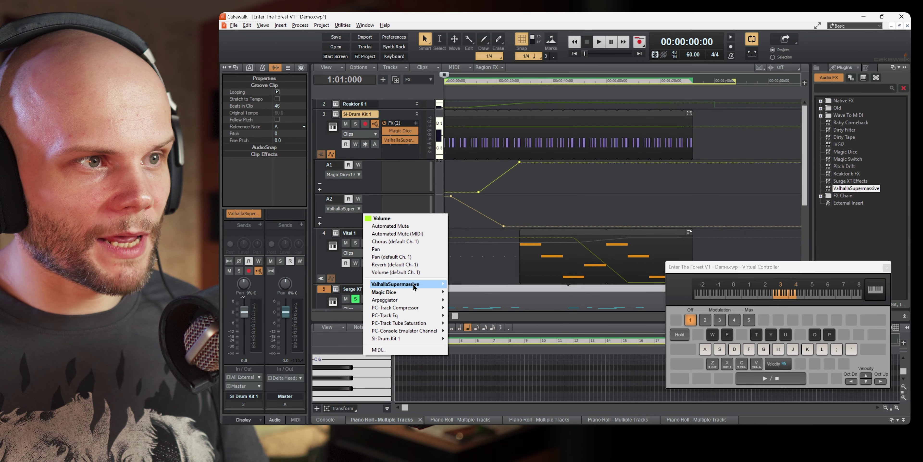
pyautogui.moveTo(417, 287)
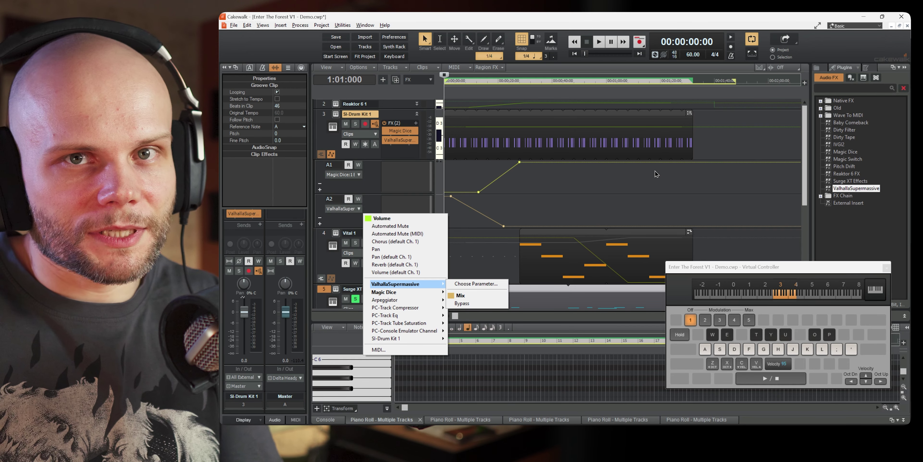
pyautogui.click(381, 187)
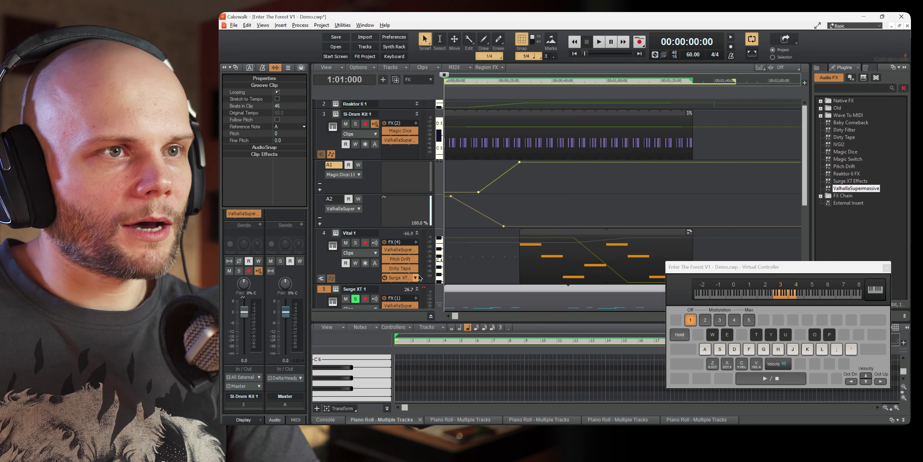
# Play back briefly from 27 seconds, then set the now time to 46 seconds
pyautogui.scroll(-3, 332, 278)
pyautogui.scroll(3, 394, 144)
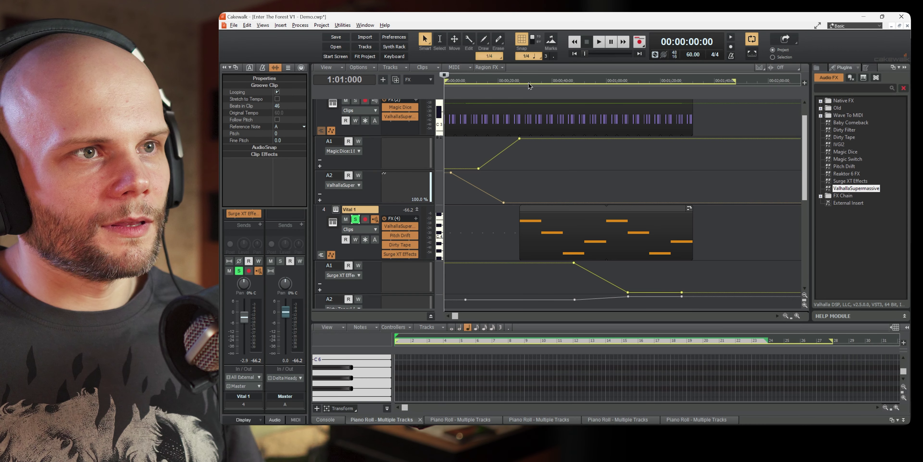
pyautogui.moveTo(528, 82); pyautogui.dragTo(522, 83)
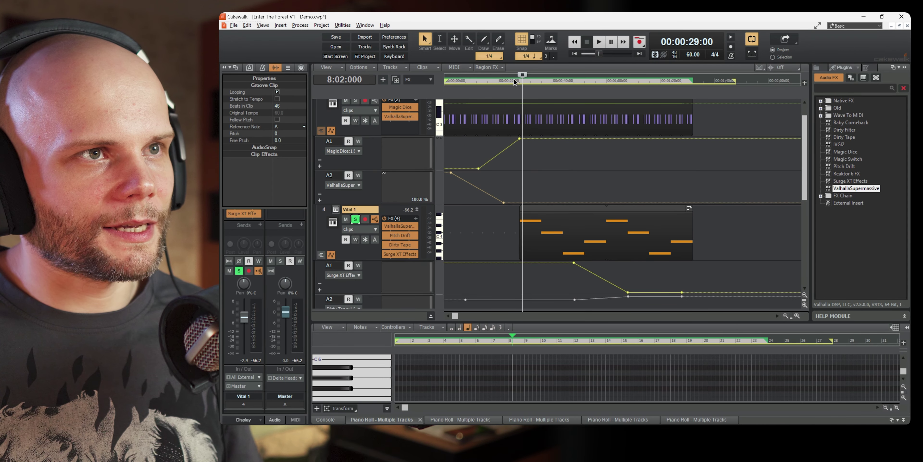
pyautogui.click(519, 78)
pyautogui.press('space')
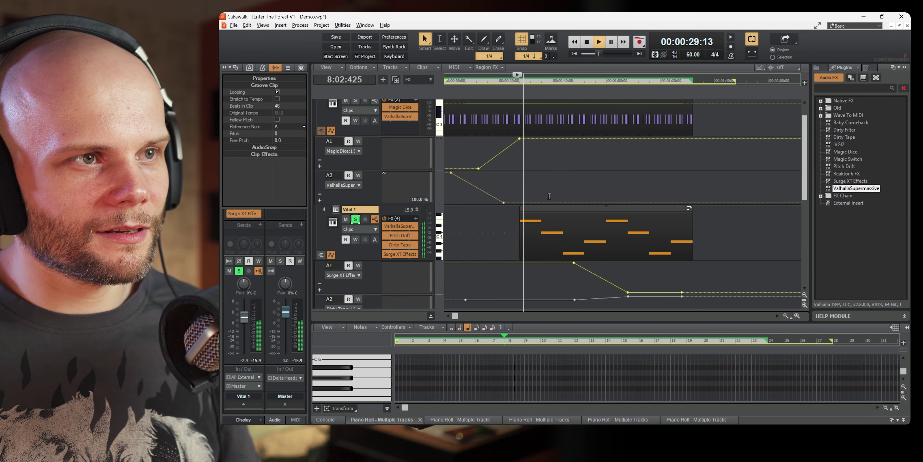
pyautogui.press('space')
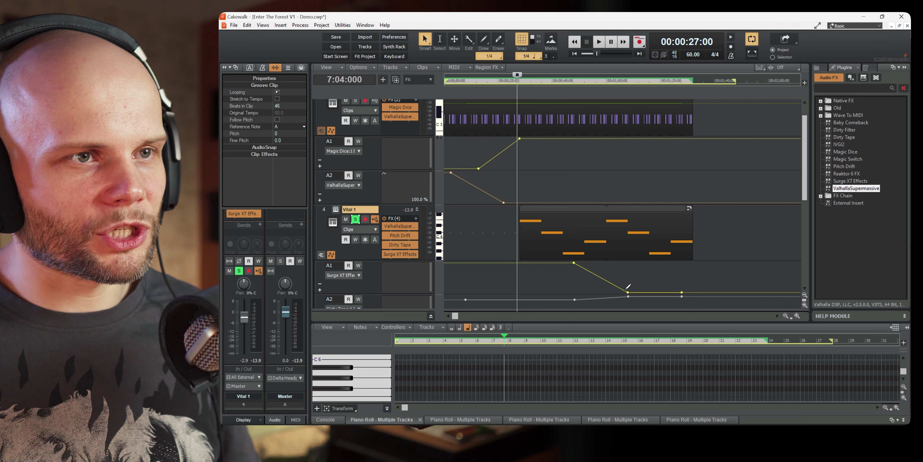
pyautogui.click(570, 77)
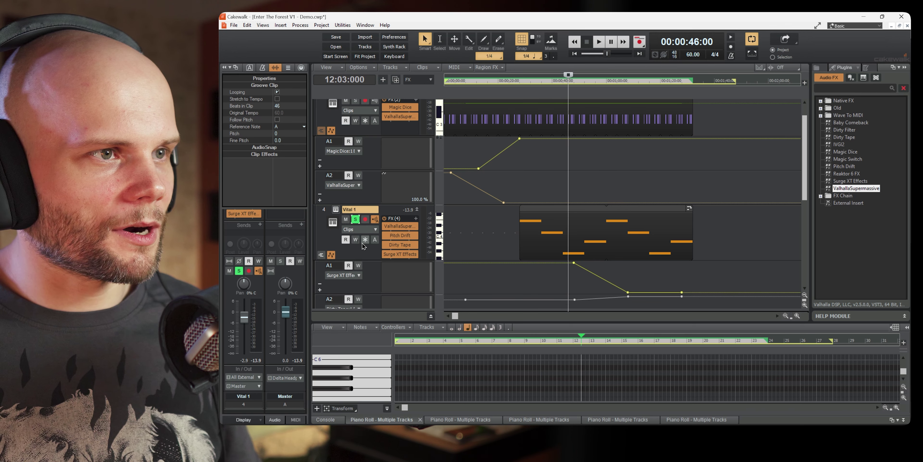
# Assign the Vital 1 A1 automation lane to Surge XT Effects > Bypass
pyautogui.scroll(-1, 353, 261)
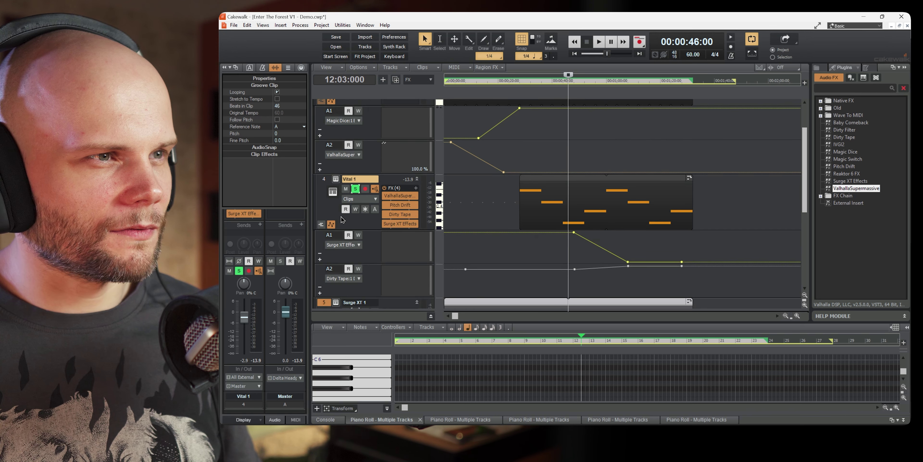
pyautogui.scroll(-1, 359, 267)
pyautogui.click(359, 214)
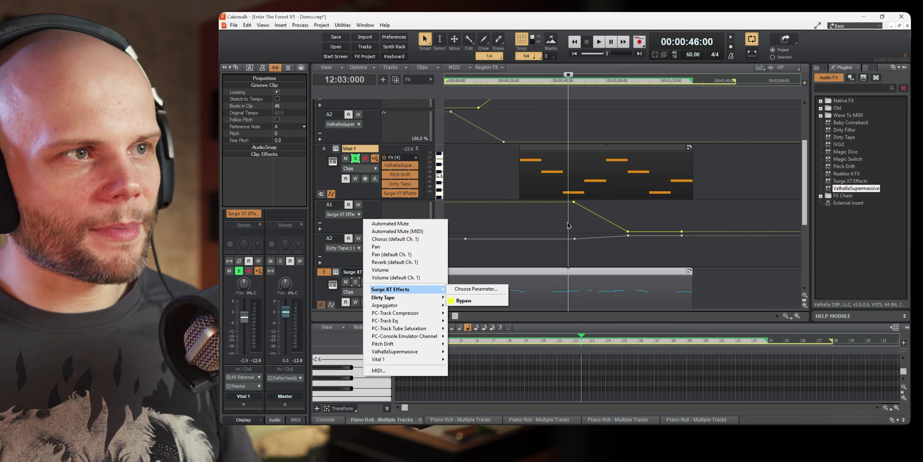
pyautogui.click(351, 214)
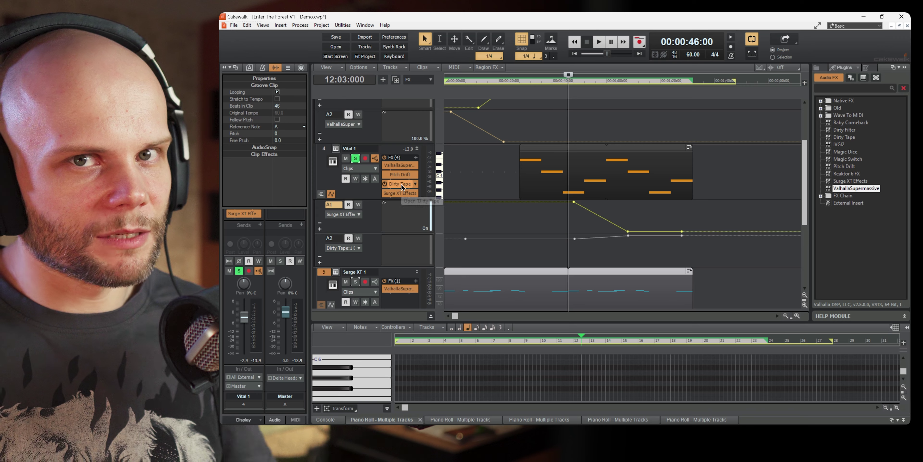
pyautogui.doubleClick(400, 194)
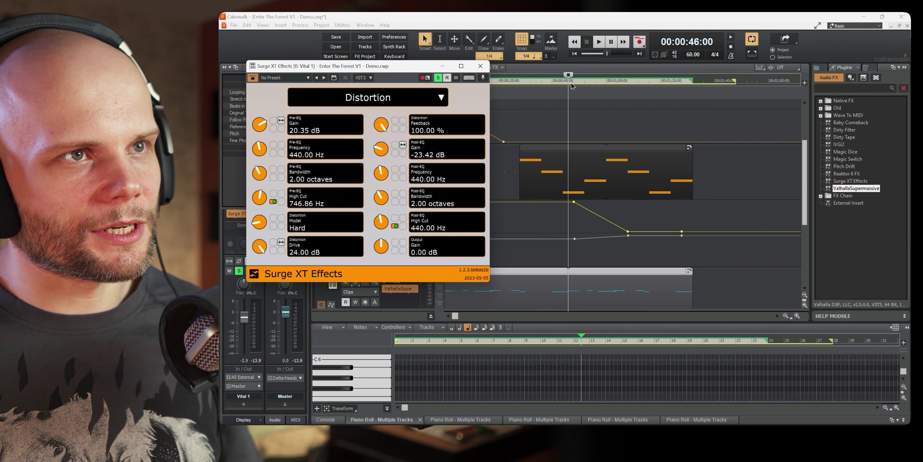
pyautogui.moveTo(569, 76); pyautogui.dragTo(563, 79)
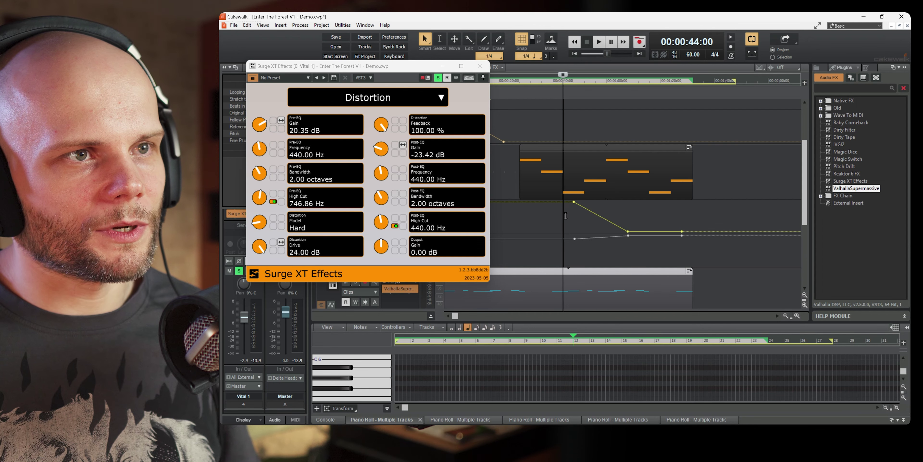
pyautogui.press('space')
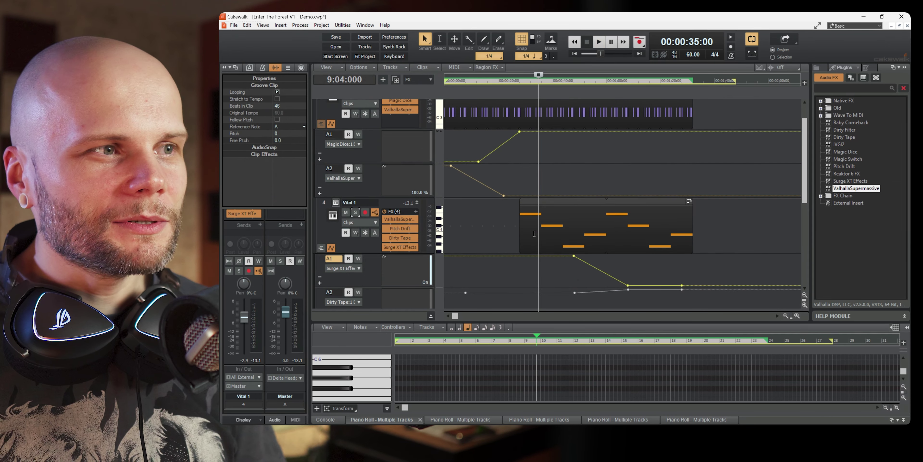
pyautogui.scroll(1, 474, 189)
pyautogui.moveTo(478, 192)
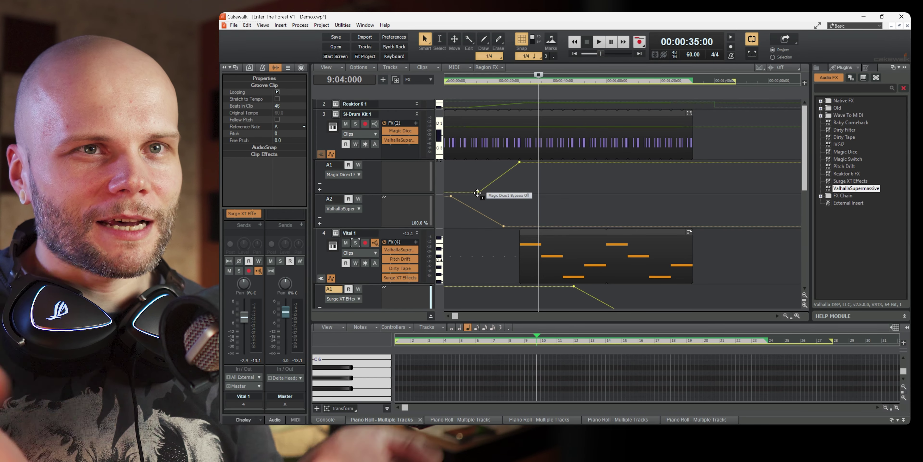
pyautogui.moveTo(764, 157)
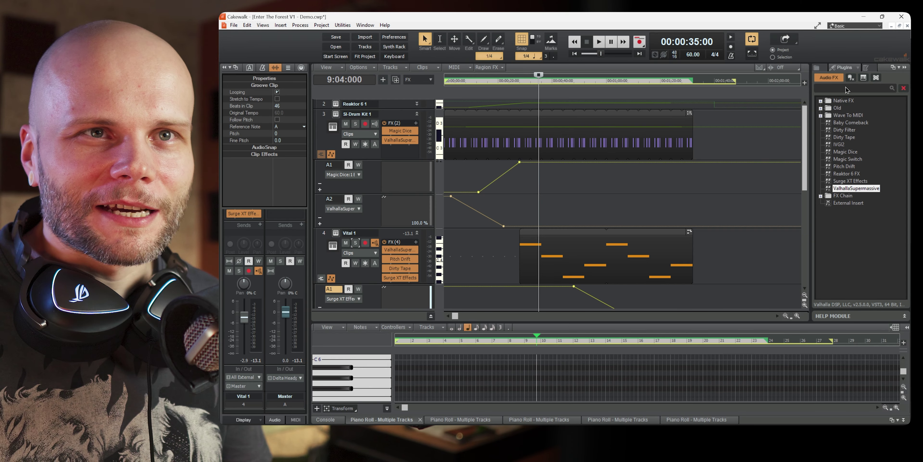
# Clear the plugin selection, expand Wave To MIDI, and select Dodo MIDI and NeuralNote
pyautogui.click(876, 77)
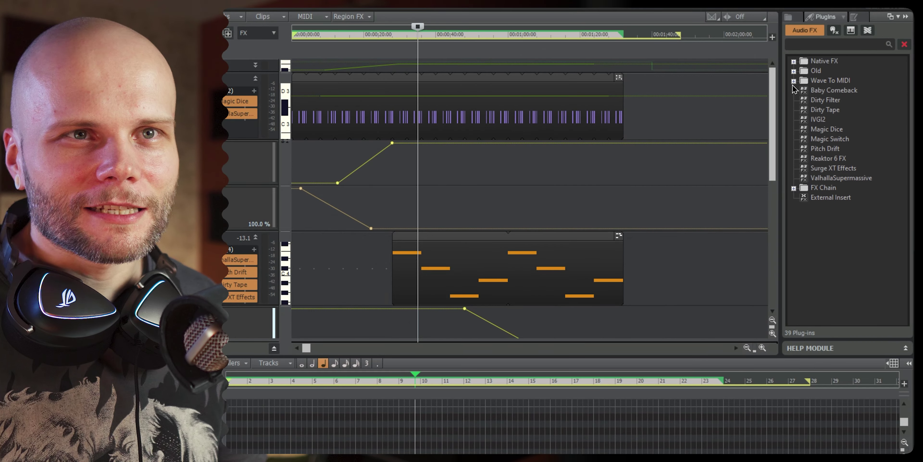
pyautogui.doubleClick(850, 116)
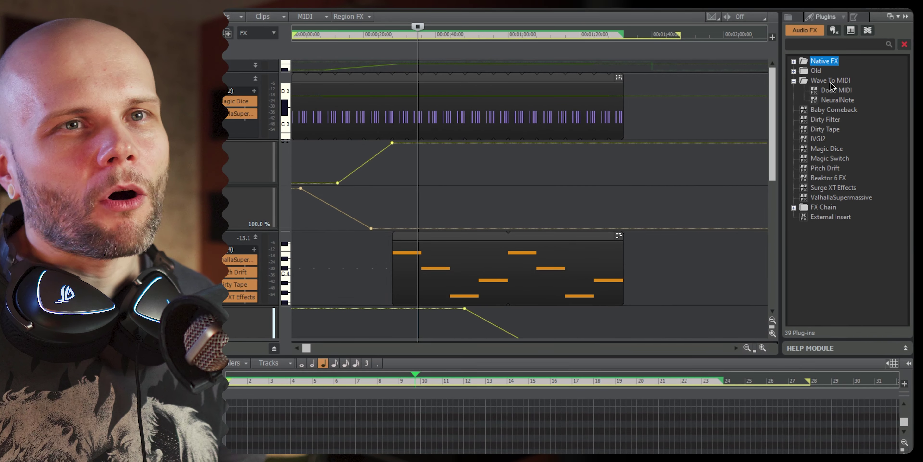
pyautogui.click(845, 93)
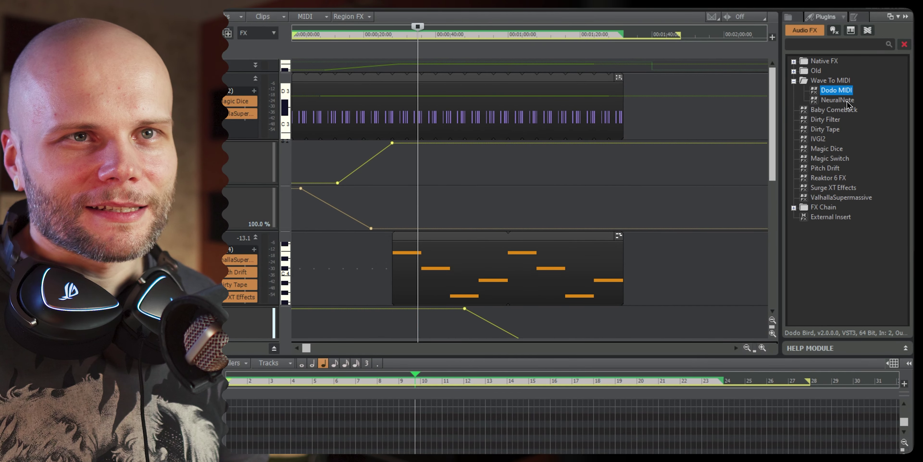
pyautogui.click(844, 101)
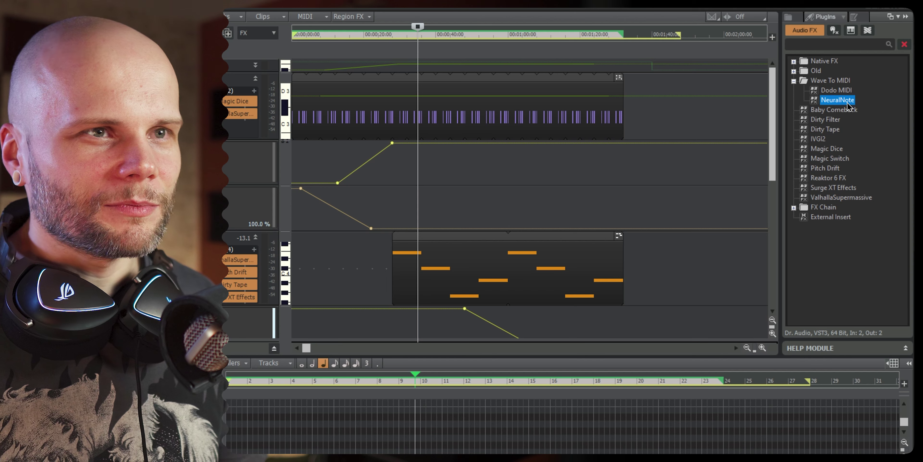
pyautogui.scroll(-3, 706, 134)
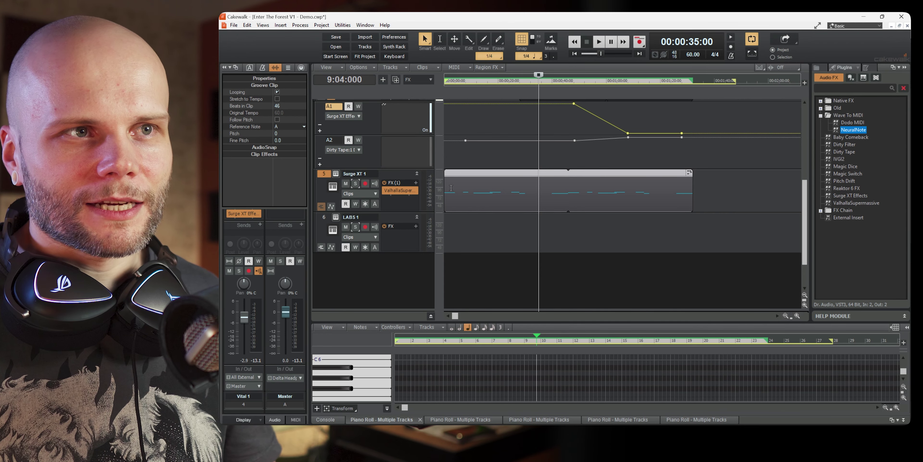
pyautogui.scroll(5, 469, 183)
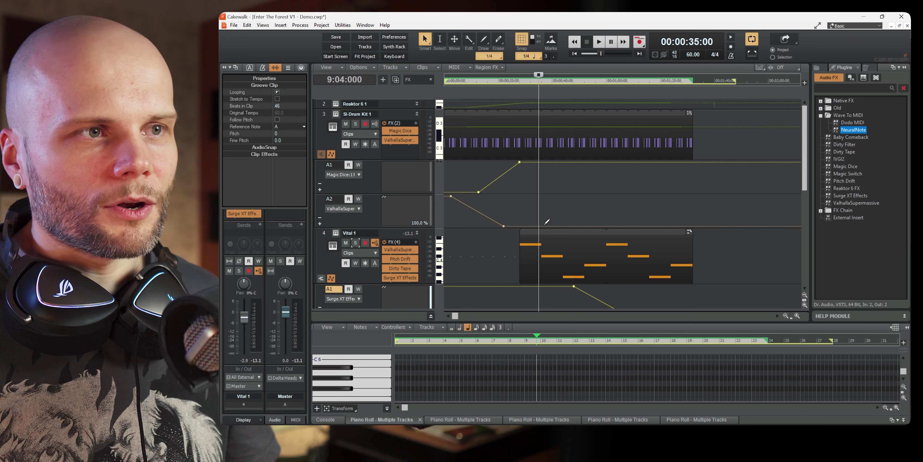
# Scroll the track view down to the new record-armed Track 5 below Vital 1
pyautogui.scroll(-4, 547, 221)
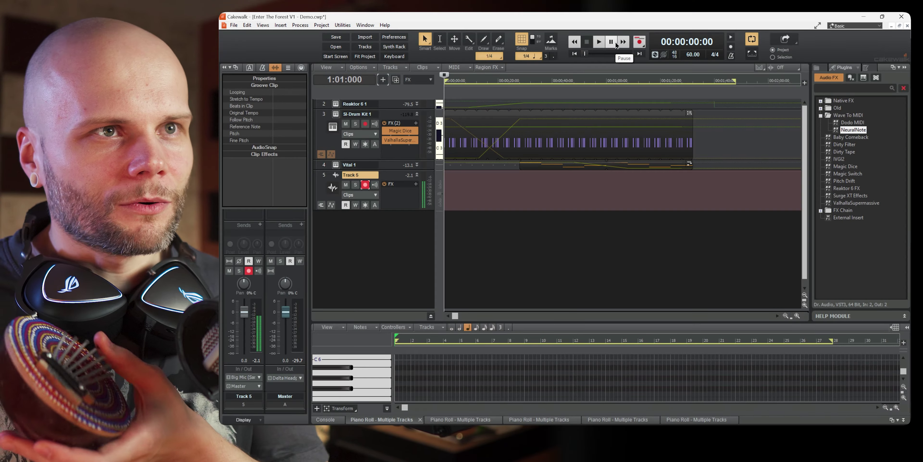
# Record the kalimba performance onto Track 5 as the clip 'Record 1'
pyautogui.click(639, 41)
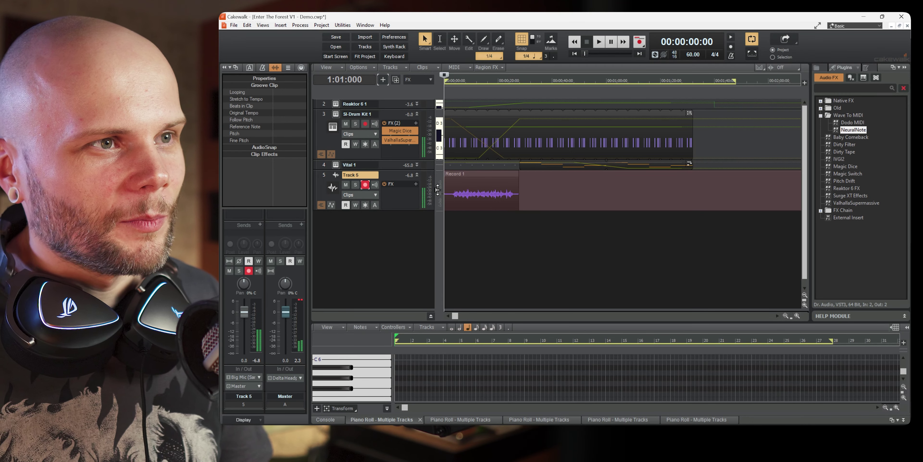
# Enlarge Track 5's waveform and trim the Record 1 clip's end just after the kalimba playing
pyautogui.moveTo(439, 190); pyautogui.dragTo(441, 177)
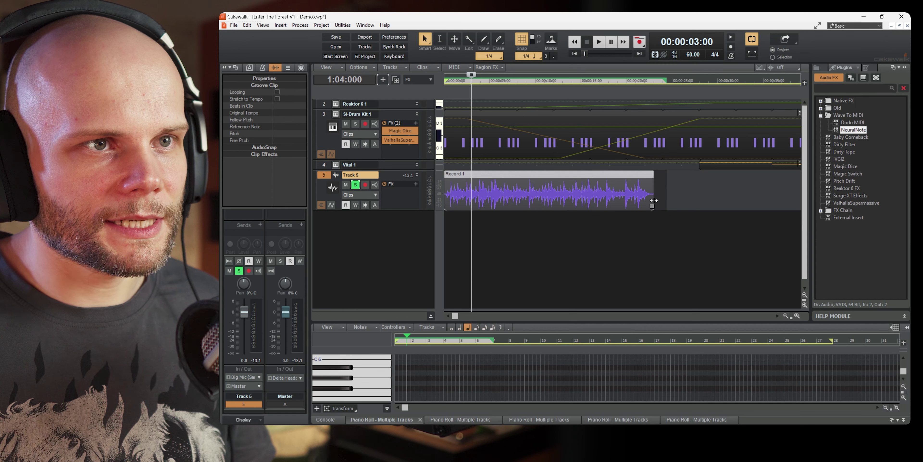
pyautogui.moveTo(654, 200); pyautogui.dragTo(654, 200)
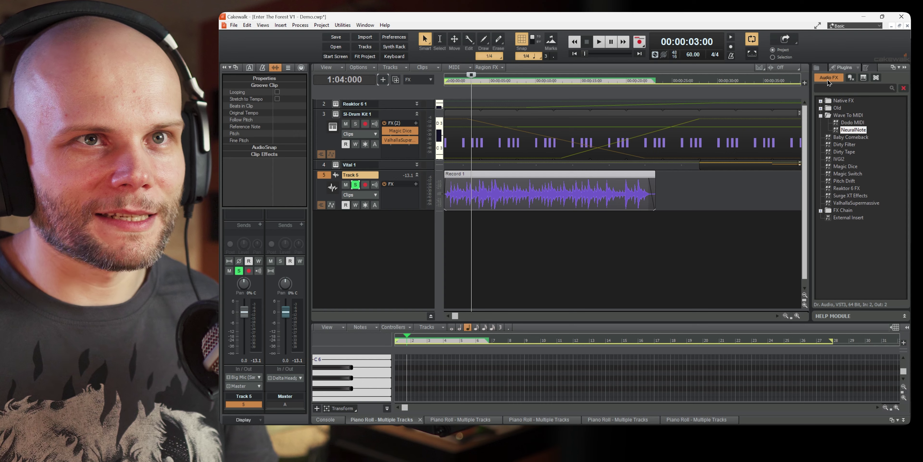
# Add NeuralNote to Track 5's FX bin and load the Record 1 clip into it
pyautogui.moveTo(842, 131); pyautogui.dragTo(395, 196)
pyautogui.moveTo(458, 83); pyautogui.dragTo(716, 80)
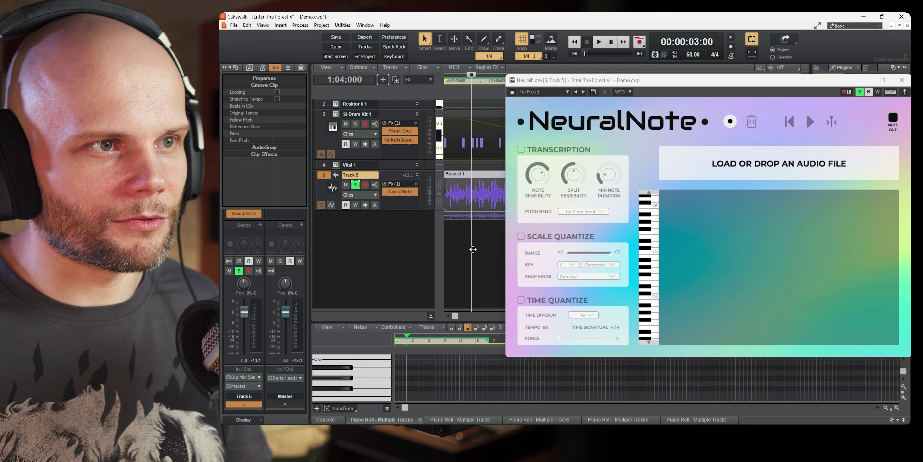
pyautogui.moveTo(734, 156); pyautogui.dragTo(767, 161)
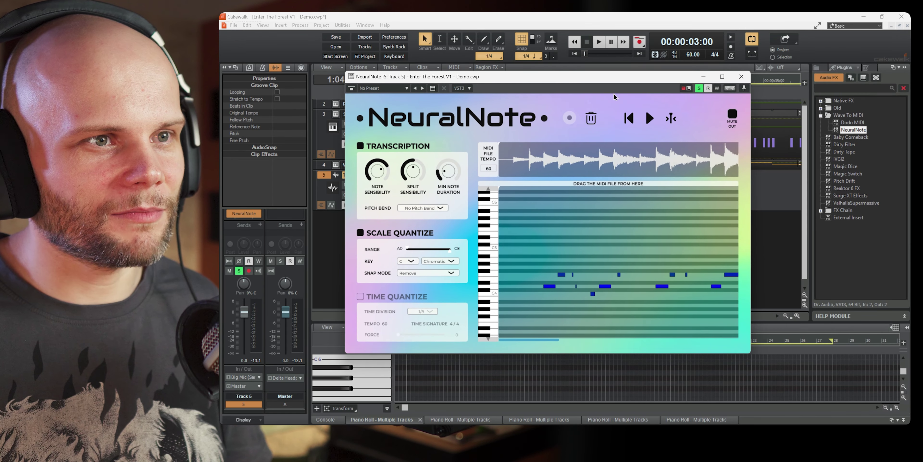
# Lower NeuralNote's note sensitivity, audition the result, and raise minimum note duration to 188 ms
pyautogui.moveTo(558, 338); pyautogui.dragTo(706, 339)
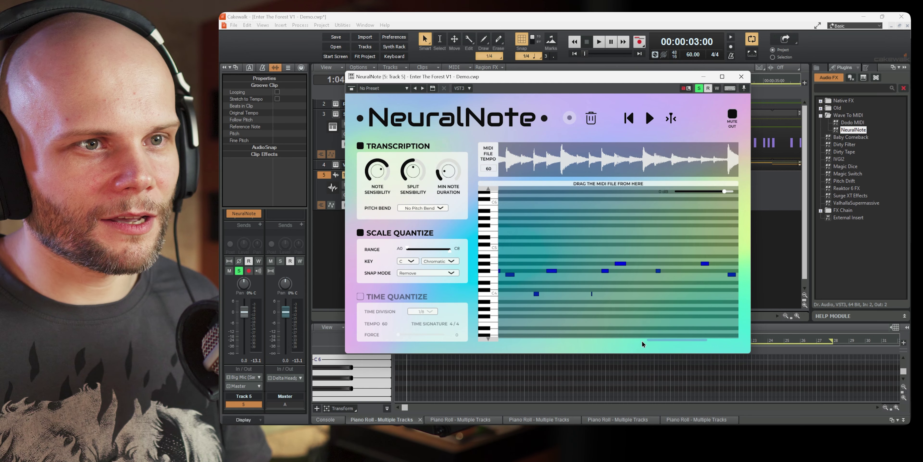
pyautogui.moveTo(649, 341); pyautogui.dragTo(514, 343)
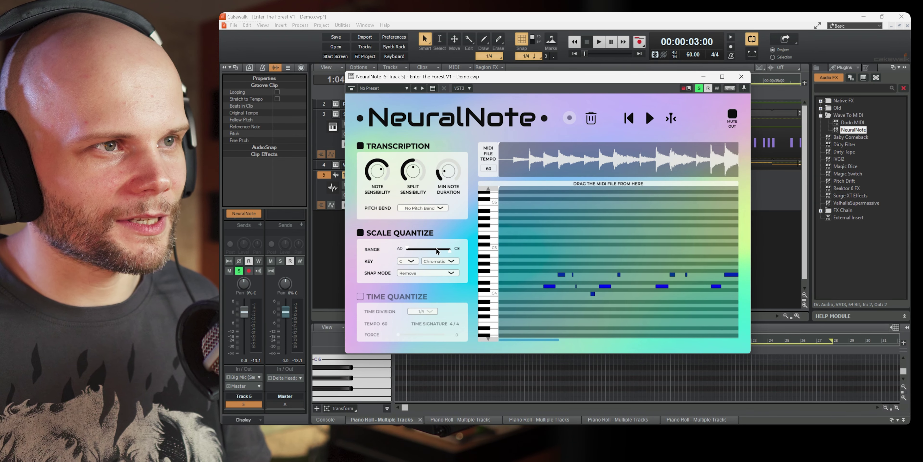
pyautogui.moveTo(377, 172); pyautogui.dragTo(377, 160)
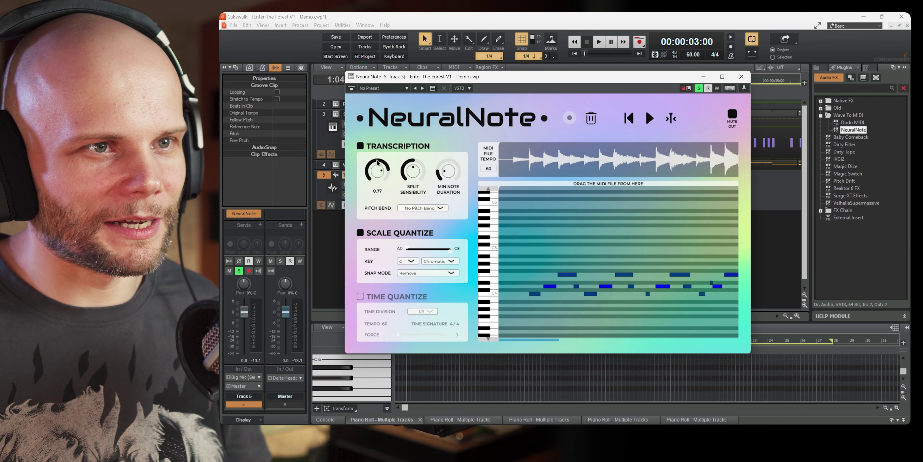
pyautogui.click(651, 121)
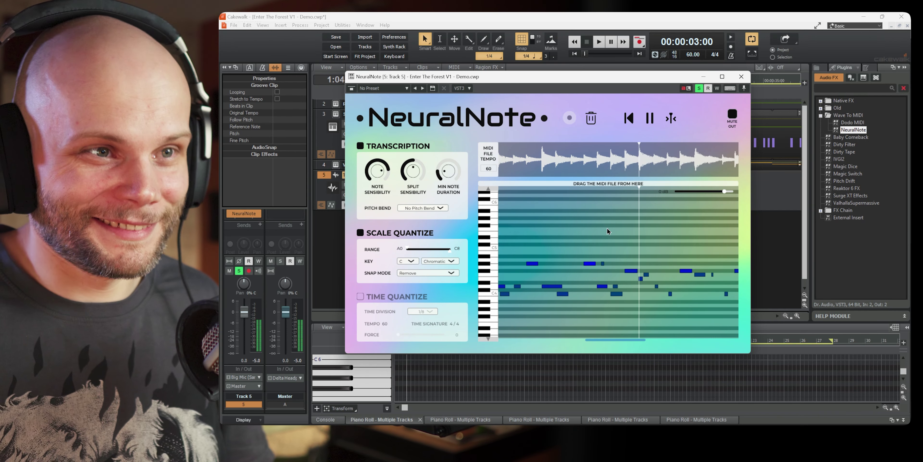
pyautogui.click(650, 117)
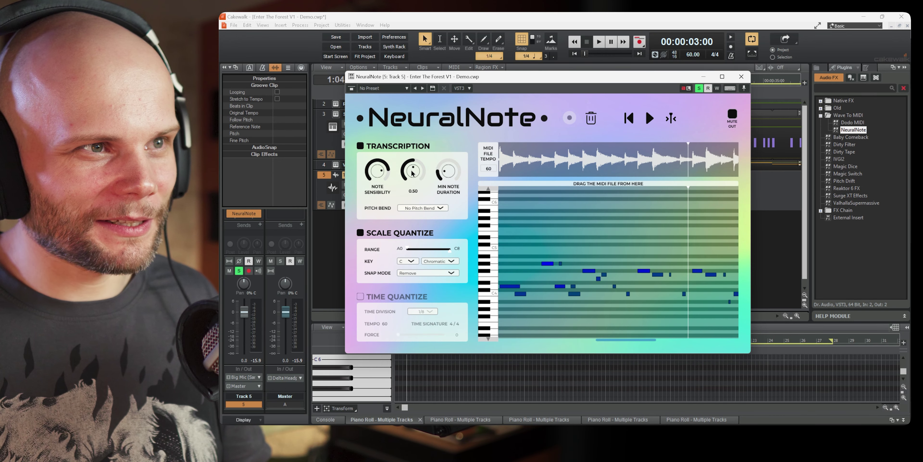
pyautogui.moveTo(452, 171)
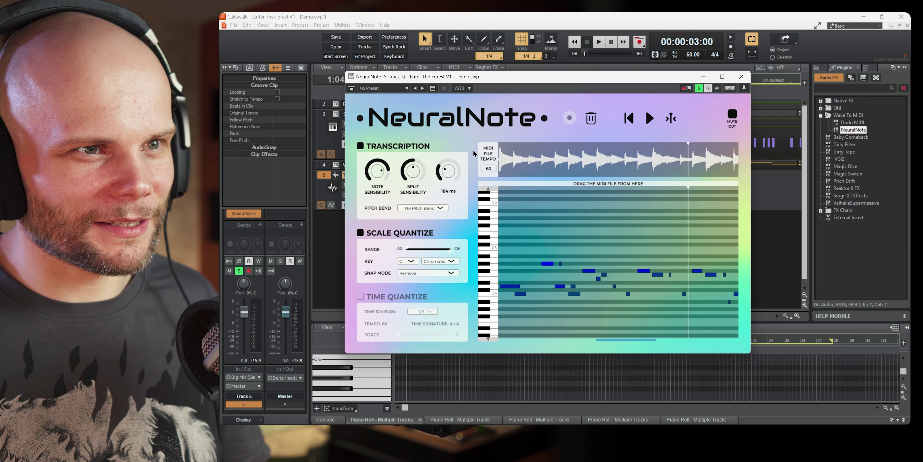
pyautogui.moveTo(454, 172); pyautogui.dragTo(486, 141)
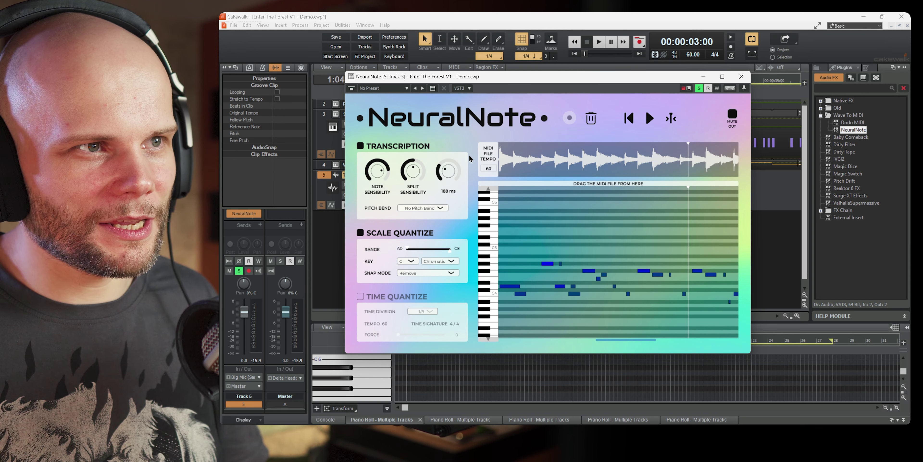
# Keep NeuralNote's quantize scale at Chromatic and the key at C
pyautogui.click(440, 261)
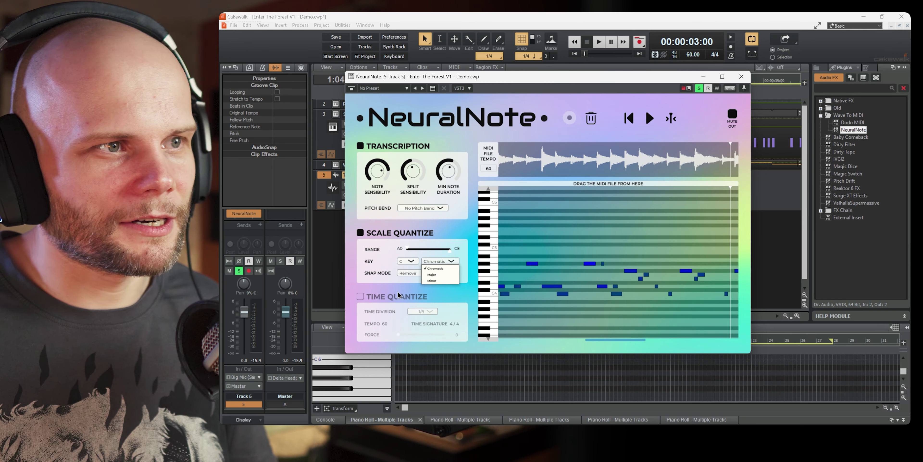
pyautogui.click(412, 260)
pyautogui.click(411, 264)
pyautogui.click(653, 118)
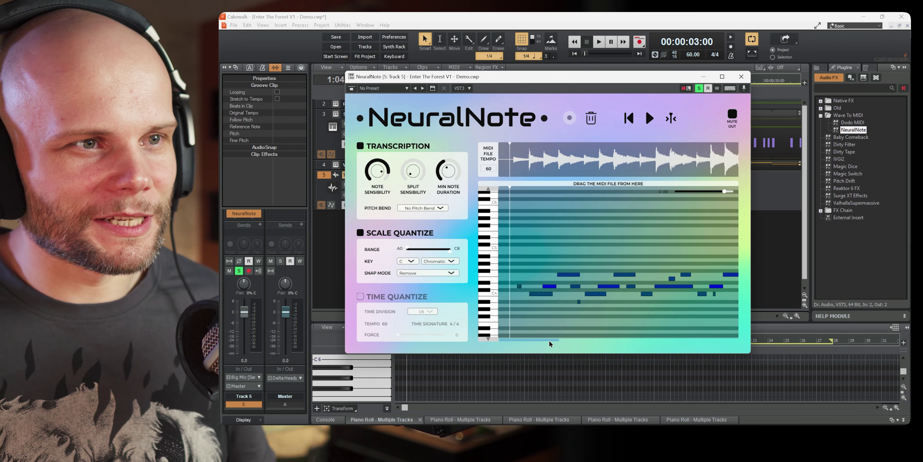
# Audition the refined transcription, check the piano roll notes, and rewind to the start
pyautogui.click(650, 117)
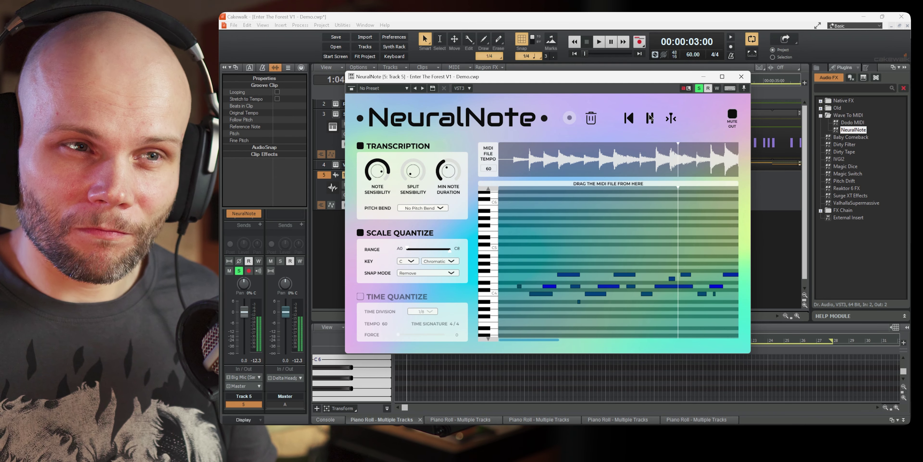
pyautogui.click(649, 118)
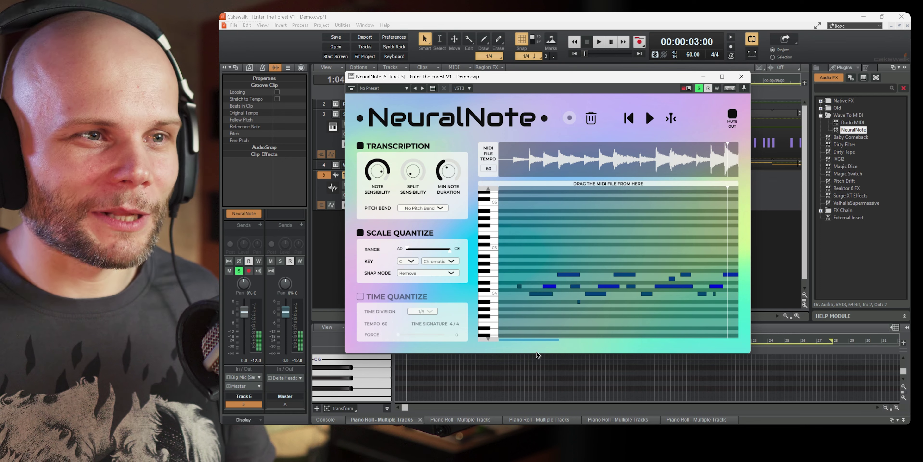
pyautogui.moveTo(378, 170)
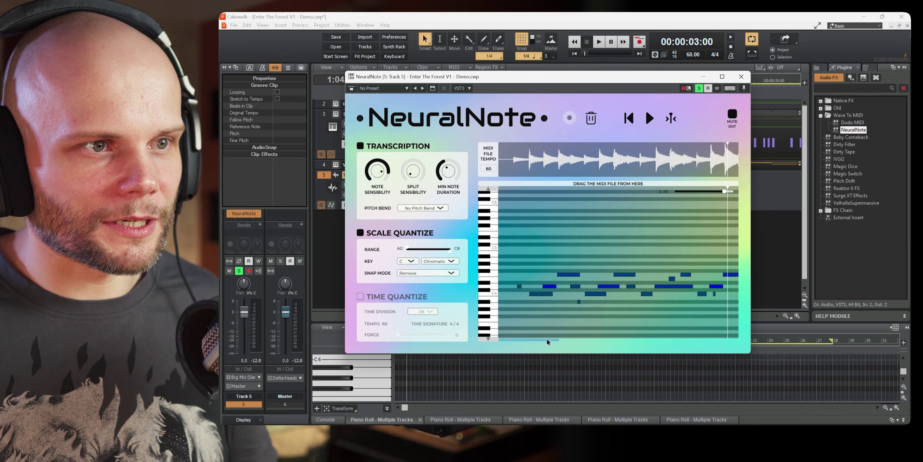
pyautogui.moveTo(542, 339); pyautogui.dragTo(714, 333)
pyautogui.click(626, 116)
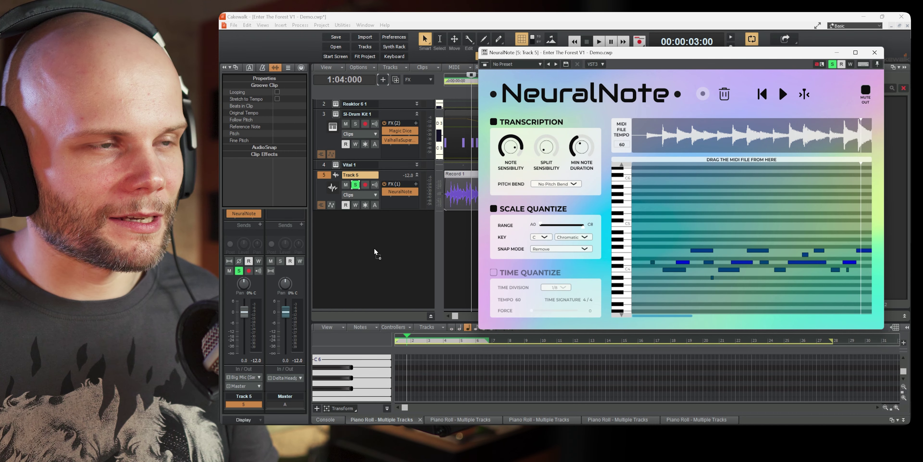
# Drag NeuralNote's transcribed MIDI onto a new track, undo the duplicate copy, and close NeuralNote
pyautogui.moveTo(375, 252); pyautogui.dragTo(374, 252)
pyautogui.moveTo(737, 162); pyautogui.dragTo(734, 159)
pyautogui.moveTo(372, 237); pyautogui.dragTo(374, 240)
pyautogui.hotkey('ctrl', 'z')
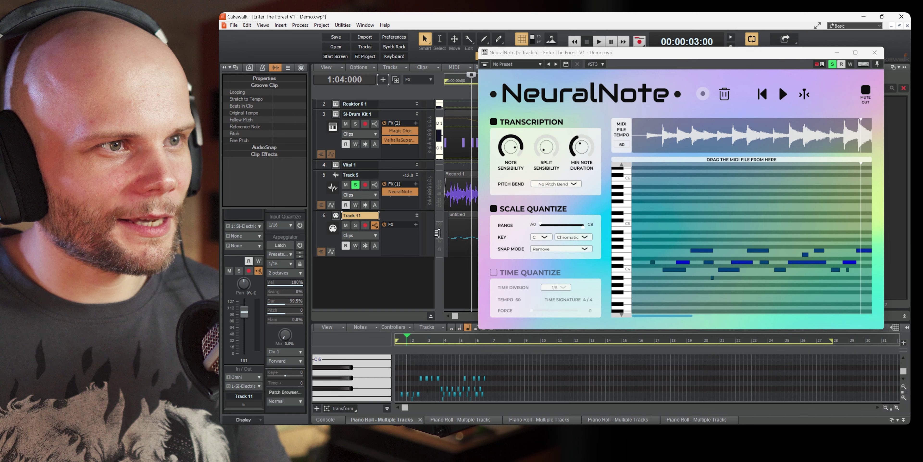
pyautogui.click(875, 52)
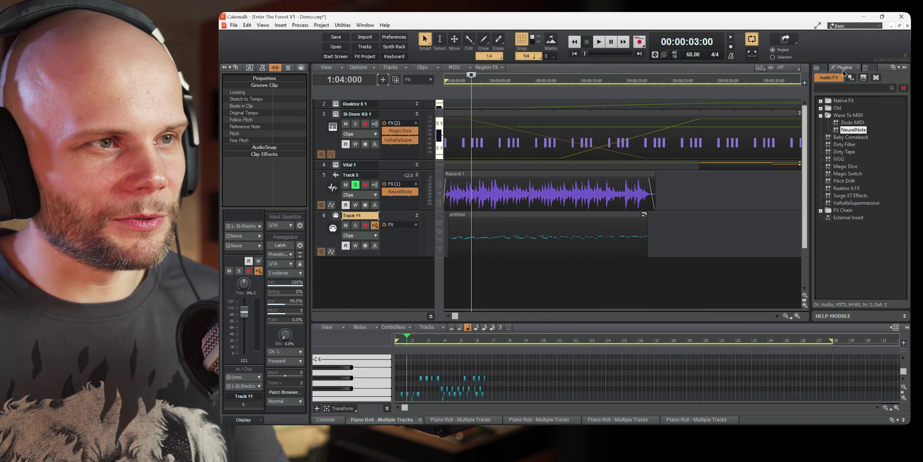
# Move the MIDI clip to bar 1 and add a Vital instrument, Vital 2, to play it
pyautogui.moveTo(476, 214); pyautogui.dragTo(472, 215)
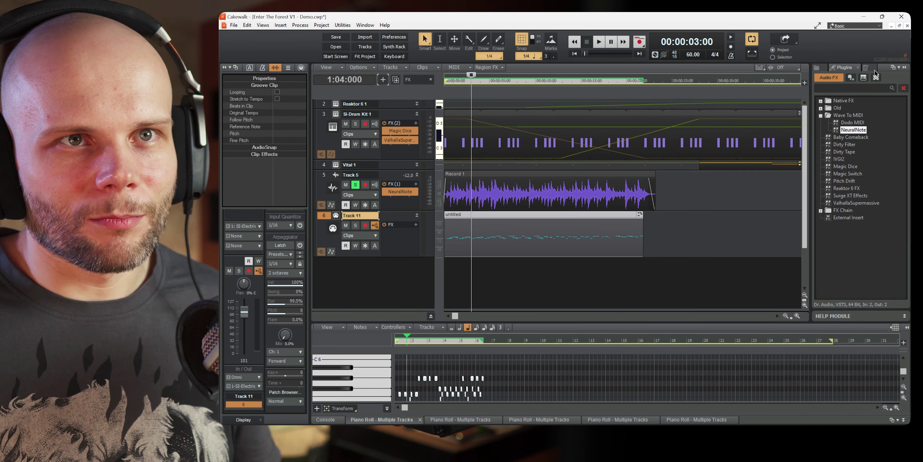
pyautogui.click(864, 77)
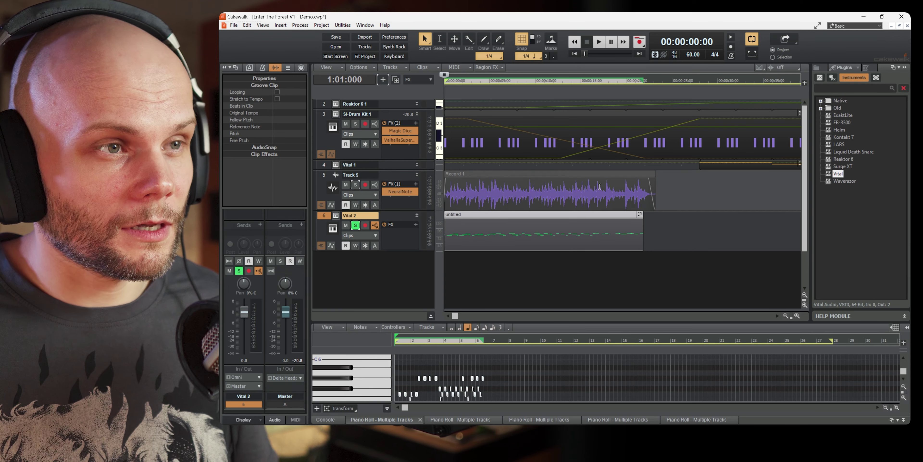
pyautogui.press('space')
pyautogui.press('space')
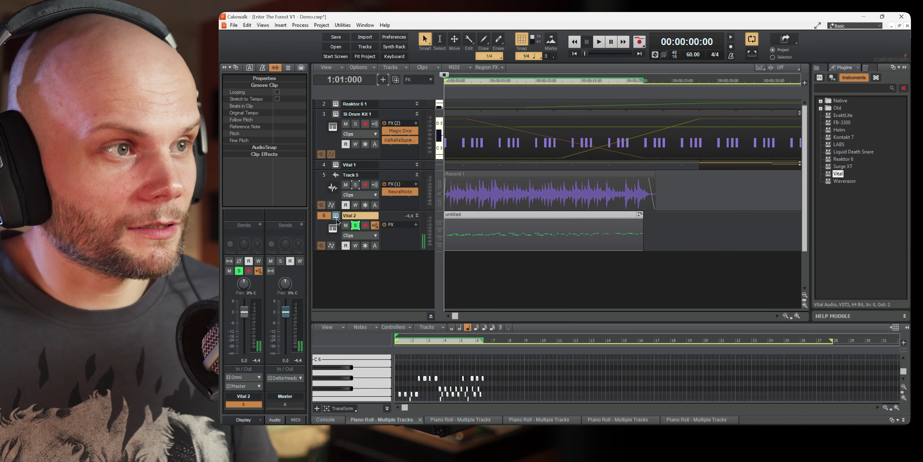
# Open Vital 2 and audition the Disrupt and Digital roller presets on the melody
pyautogui.click(332, 228)
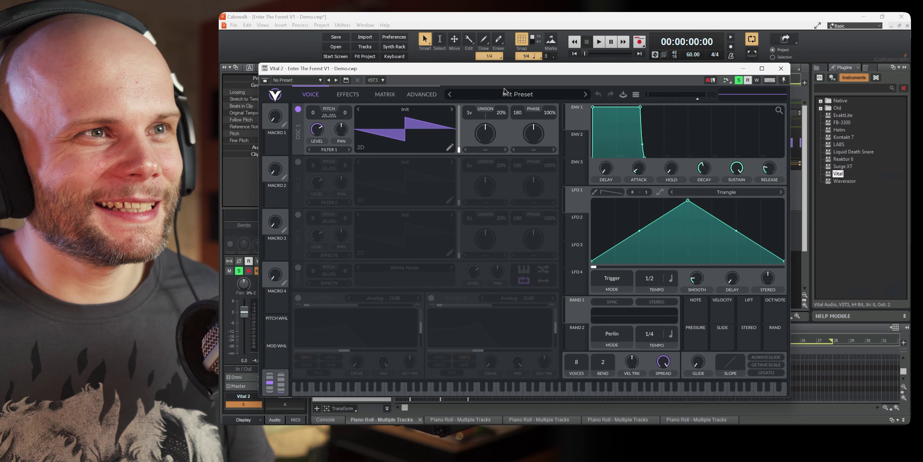
pyautogui.click(509, 94)
pyautogui.click(596, 225)
pyautogui.press('space')
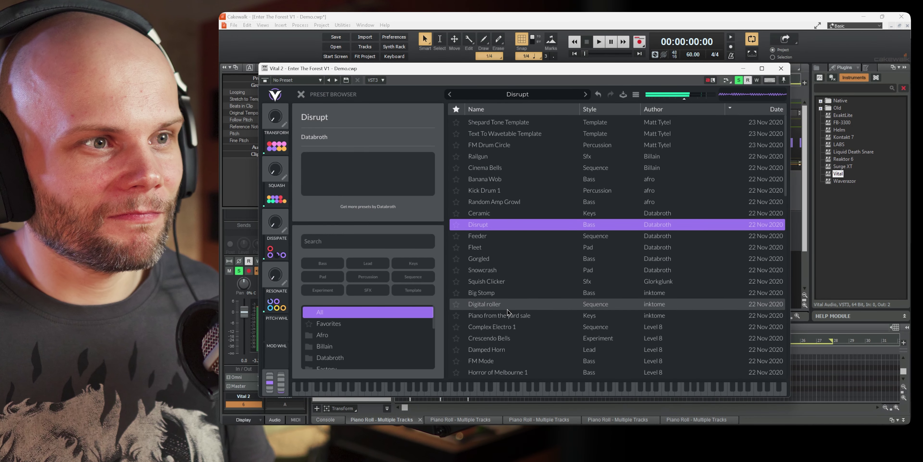
pyautogui.click(580, 304)
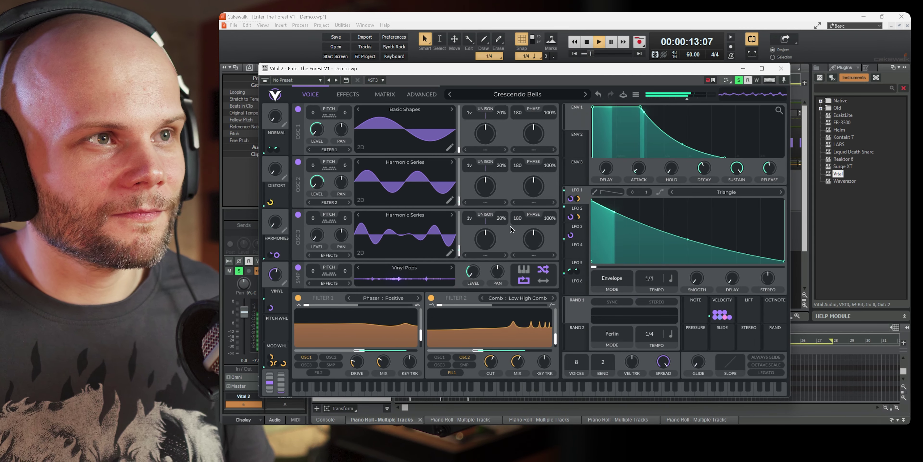
pyautogui.press('space')
# Load the Chorusy Keys preset in Vital 2 and audition it
pyautogui.click(518, 94)
pyautogui.scroll(-5, 500, 328)
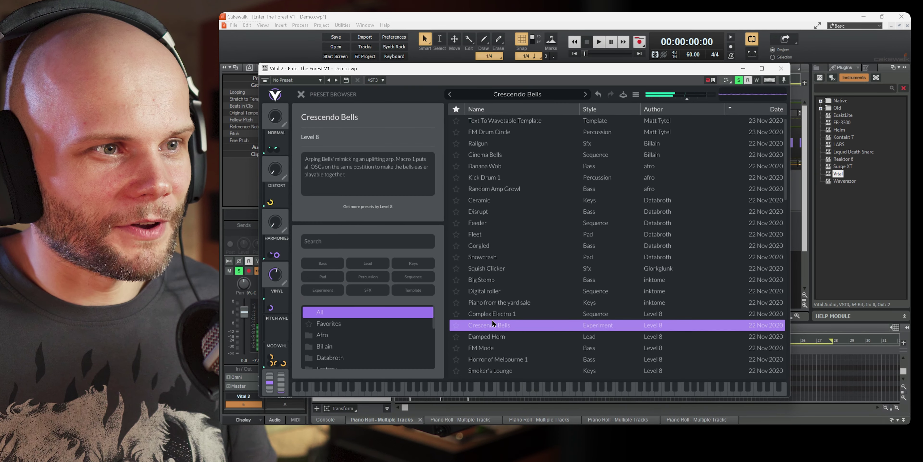
pyautogui.click(641, 292)
pyautogui.press('space')
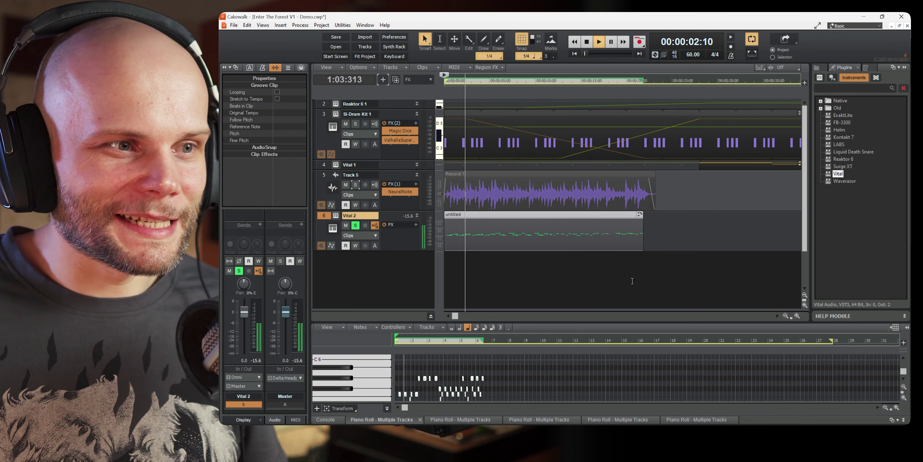
# Stop playback, enlarge the piano roll pane, and scroll its keyboard to view the notes
pyautogui.press('space')
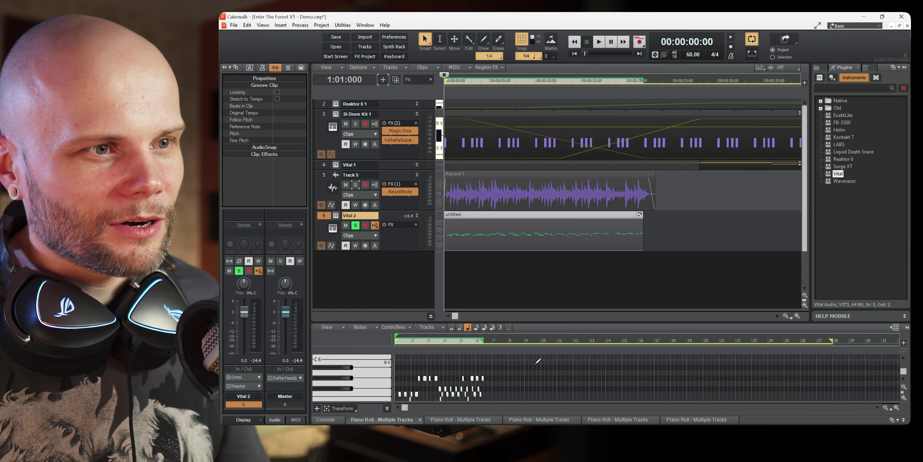
pyautogui.scroll(-5, 529, 368)
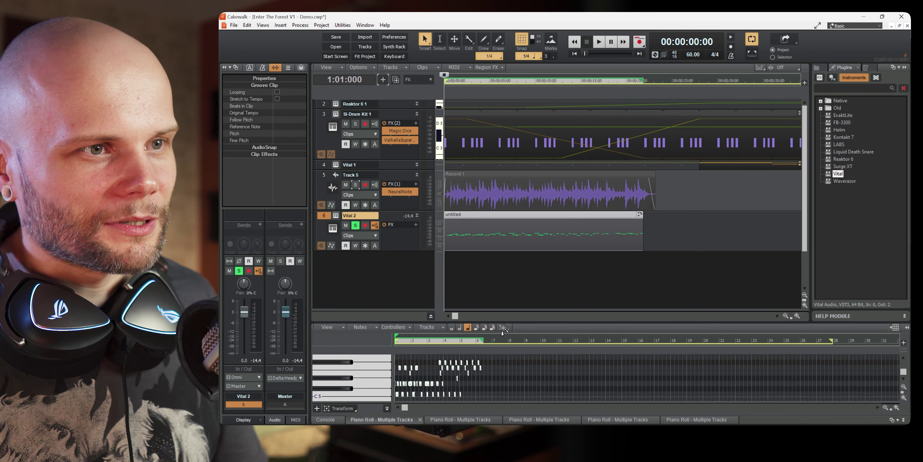
pyautogui.moveTo(508, 333); pyautogui.dragTo(507, 280)
pyautogui.scroll(2, 406, 329)
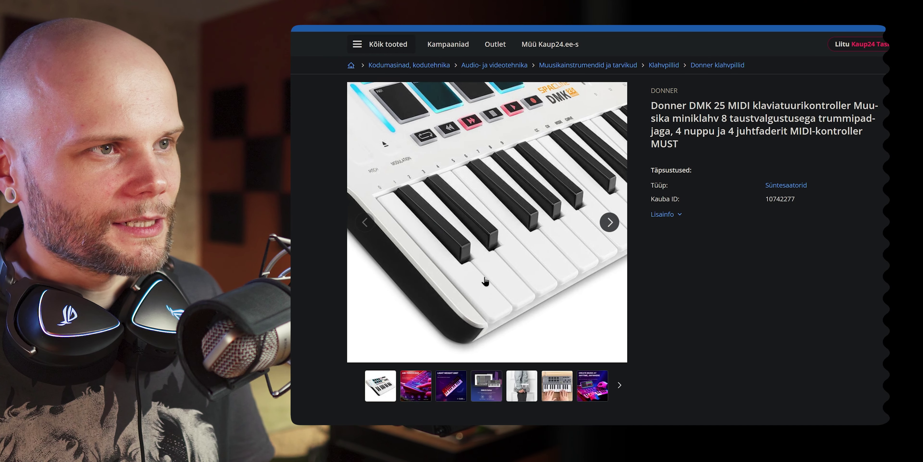
# Flip through the Donner DMK 25 gallery images, ending on the hands-on-keyboard photo
pyautogui.click(416, 385)
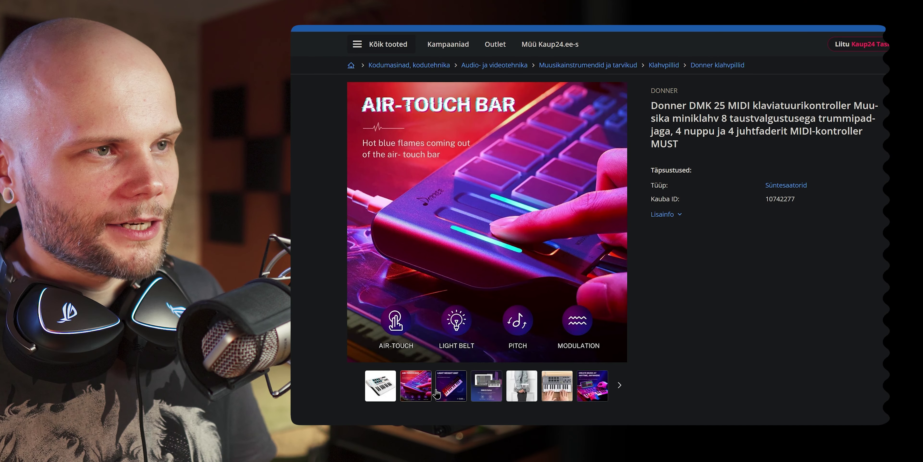
pyautogui.click(453, 392)
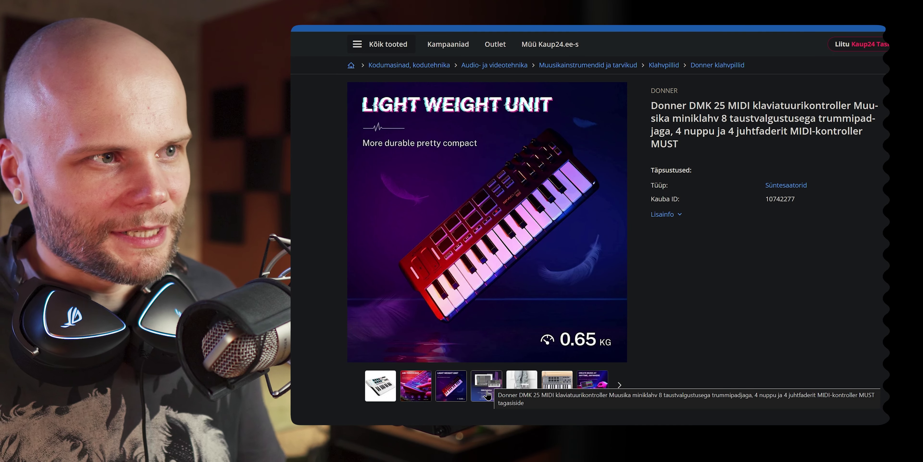
pyautogui.click(522, 393)
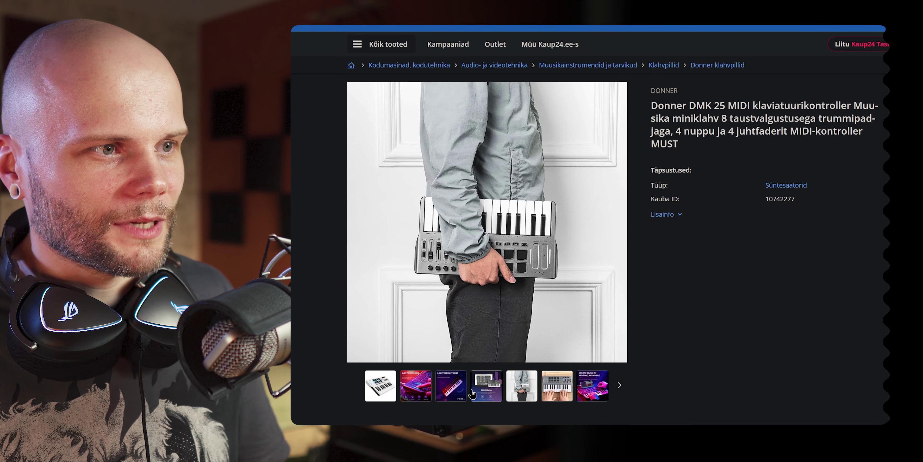
pyautogui.click(400, 387)
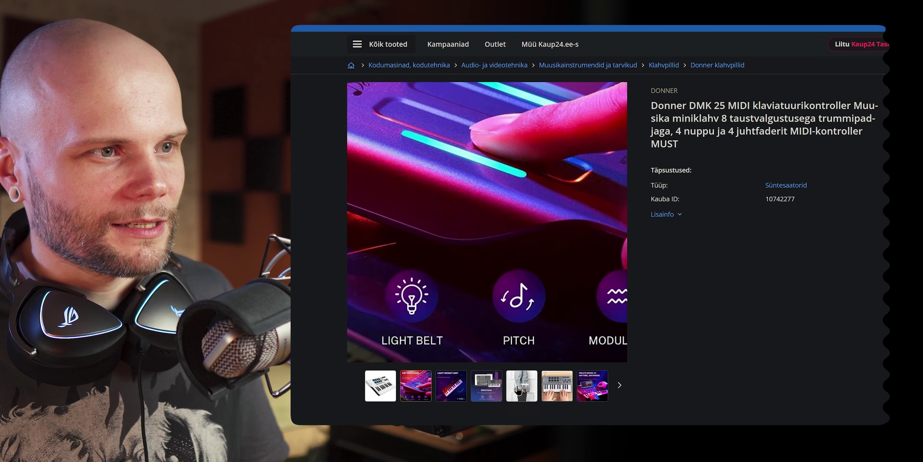
pyautogui.click(479, 401)
pyautogui.click(530, 401)
pyautogui.click(567, 387)
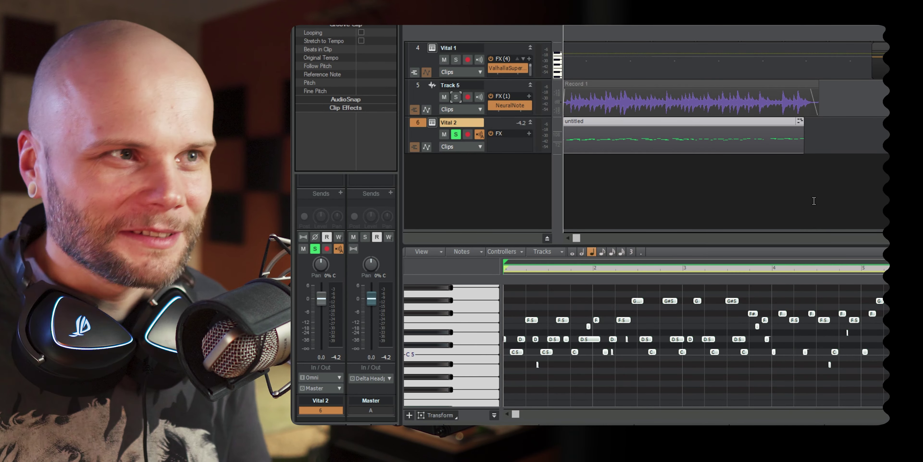
# Unsolo Vital 2, stop playback at 00:00:00:00, and zoom out to show the whole arrangement
pyautogui.click(456, 135)
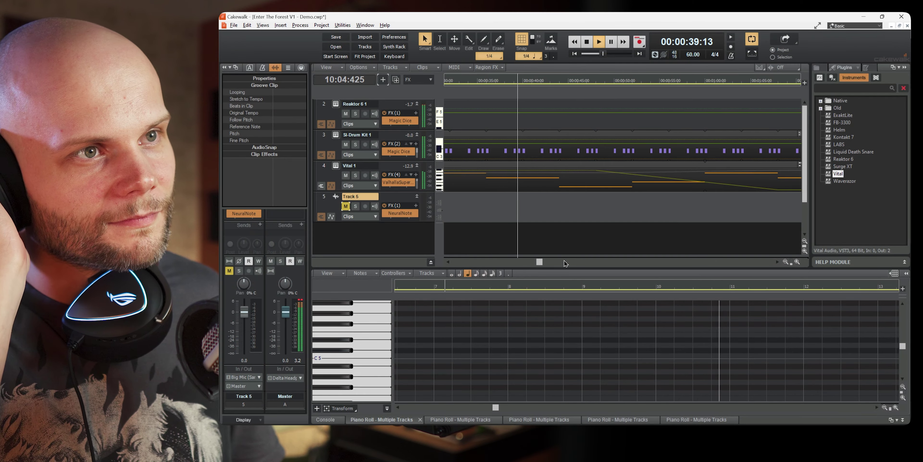
pyautogui.press('space')
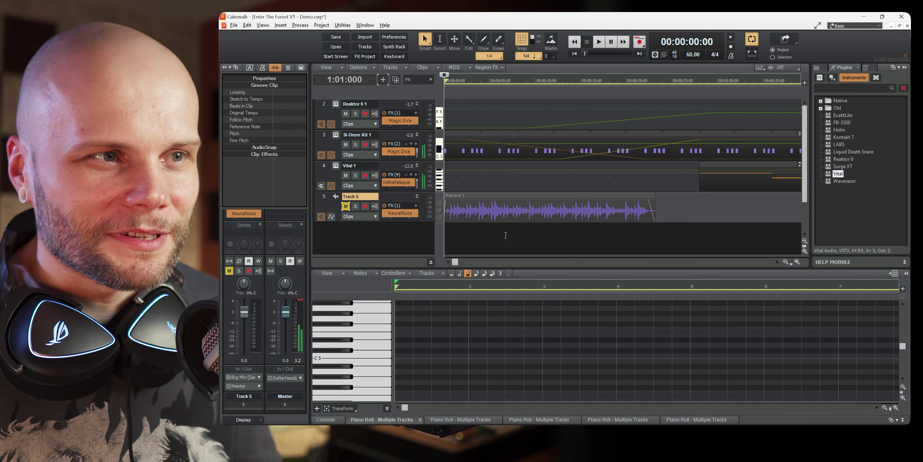
pyautogui.moveTo(465, 265); pyautogui.dragTo(427, 254)
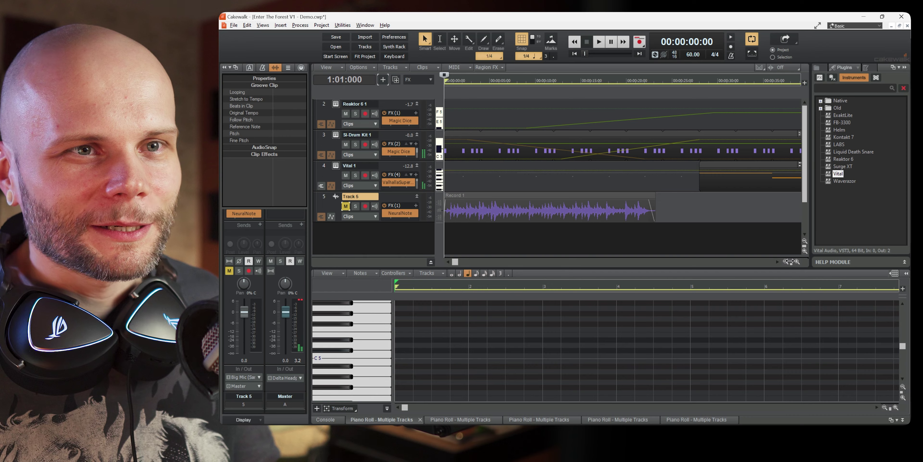
pyautogui.moveTo(789, 261); pyautogui.dragTo(758, 258)
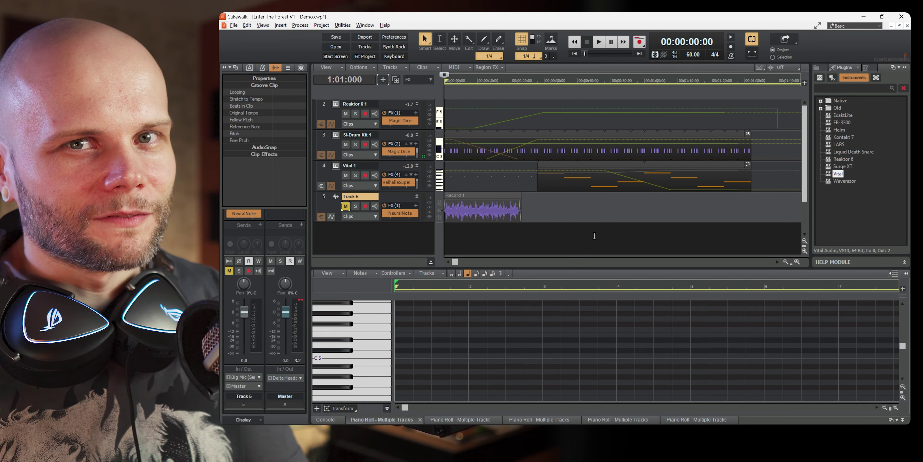